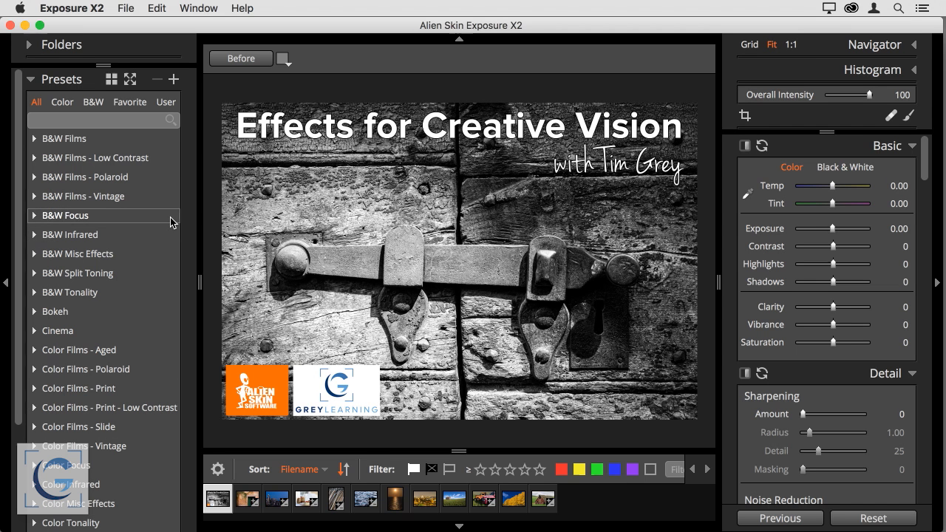
Step: Open the photo of the green door and show its Basic adjustments
{"action": "scroll", "coordinate": [870, 224], "scroll_direction": "down", "scroll_amount": 5}
{"action": "scroll", "coordinate": [870, 224], "scroll_direction": "down", "scroll_amount": 12}
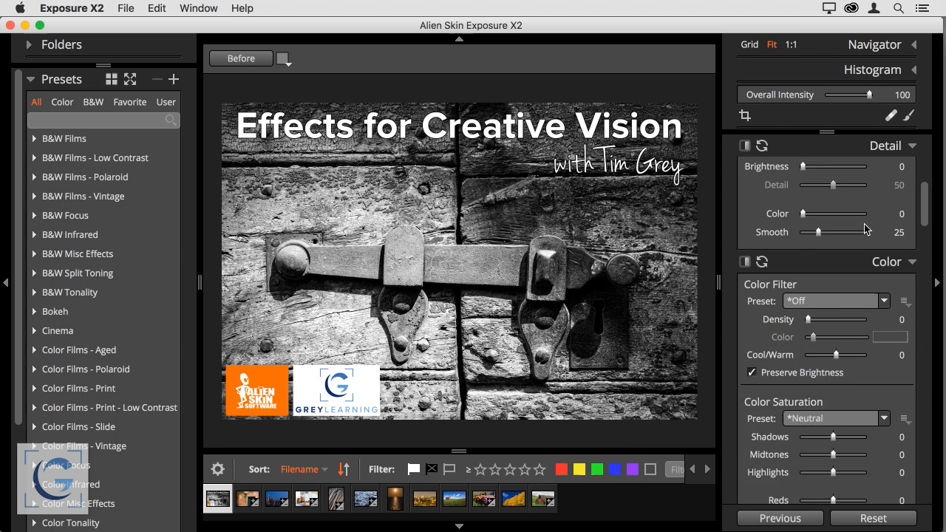
{"action": "scroll", "coordinate": [864, 229], "scroll_direction": "down", "scroll_amount": 1}
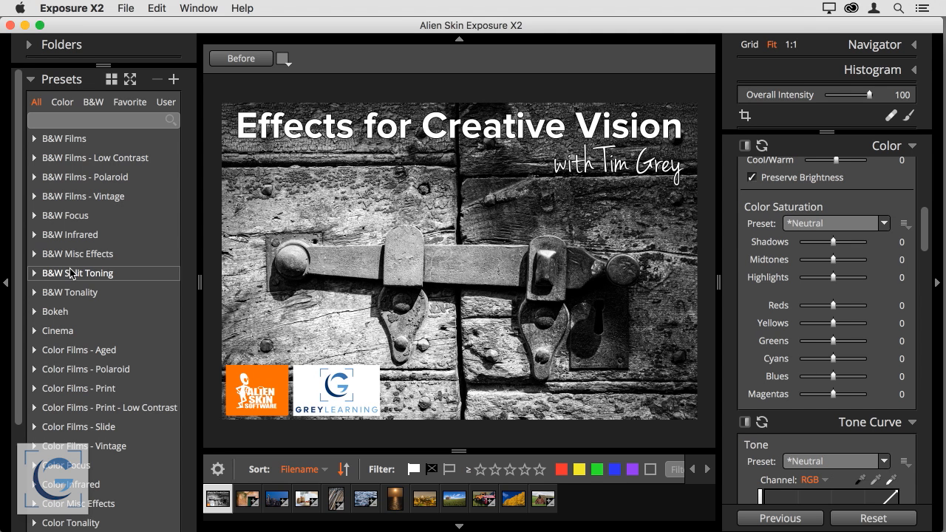
{"action": "left_click", "coordinate": [244, 501]}
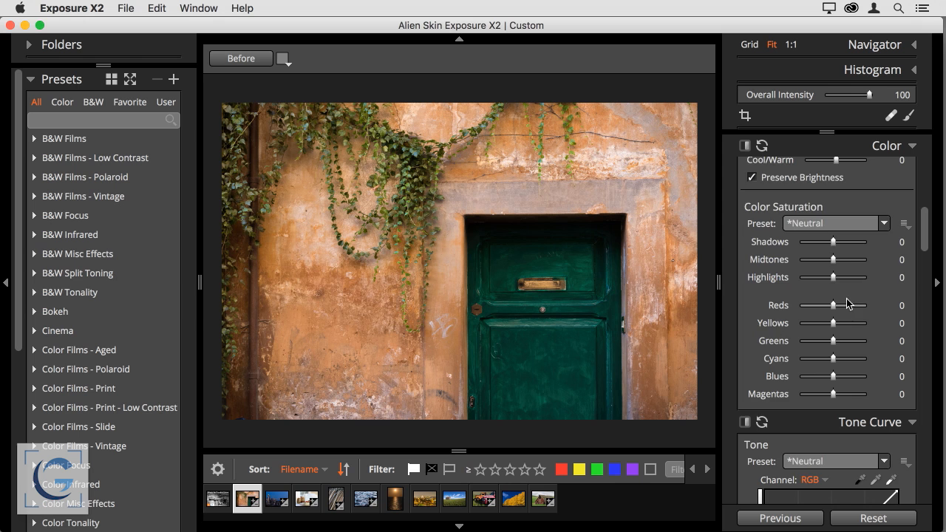
{"action": "scroll", "coordinate": [846, 303], "scroll_direction": "up", "scroll_amount": 5}
{"action": "scroll", "coordinate": [847, 299], "scroll_direction": "up", "scroll_amount": 8}
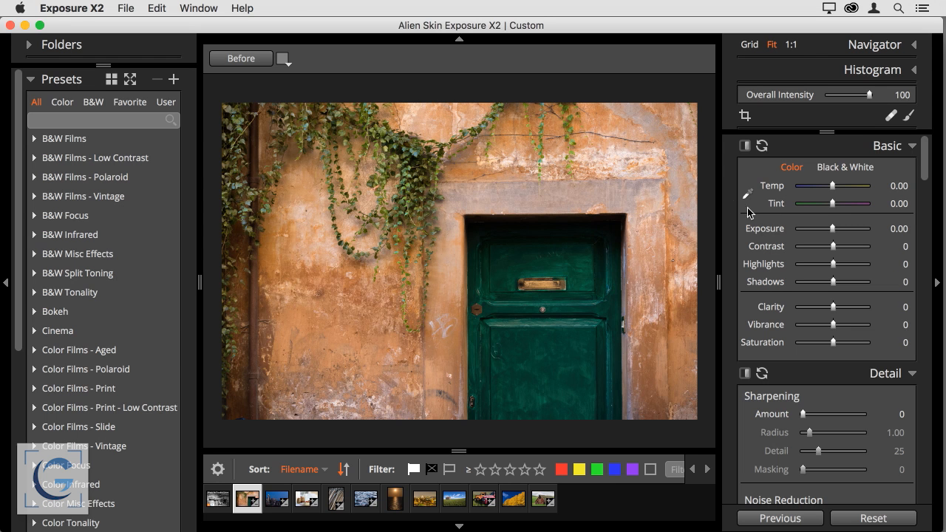
Step: Try Contrast 92, Highlights 52 and Shadows 68 on the door photo, and reset Shadows and Highlights to 0
{"action": "left_click_drag", "start_coordinate": [833, 247], "coordinate": [866, 246]}
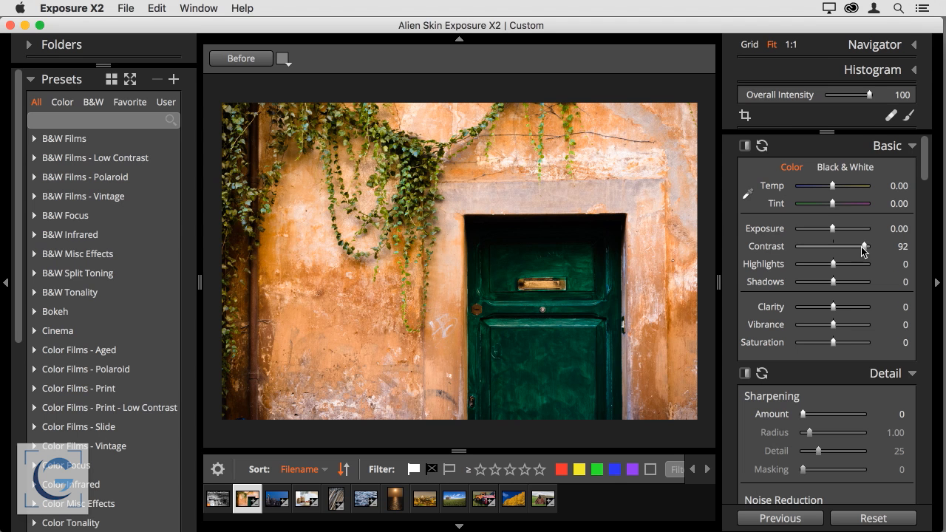
{"action": "mouse_move", "coordinate": [834, 265]}
{"action": "left_mouse_down"}
{"action": "mouse_move", "coordinate": [812, 267]}
{"action": "mouse_move", "coordinate": [851, 268]}
{"action": "left_mouse_up"}
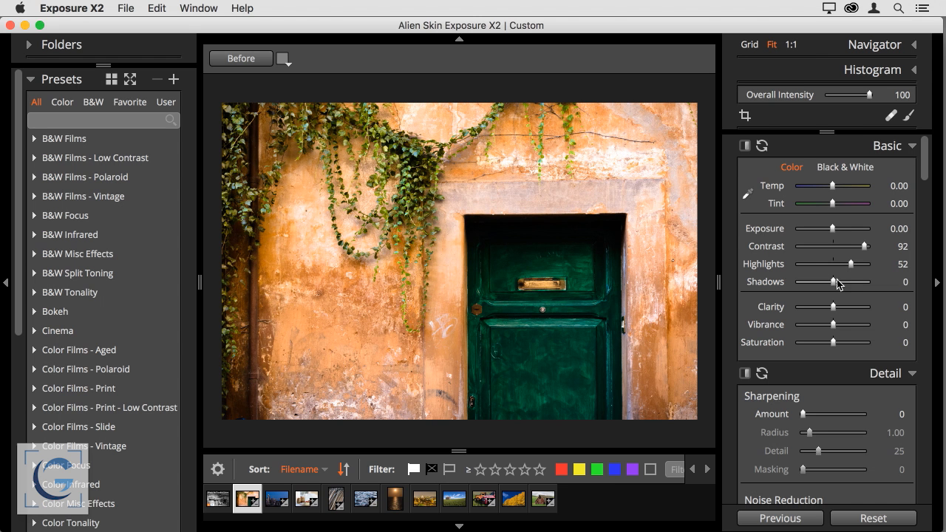
{"action": "left_click_drag", "start_coordinate": [833, 284], "coordinate": [856, 283]}
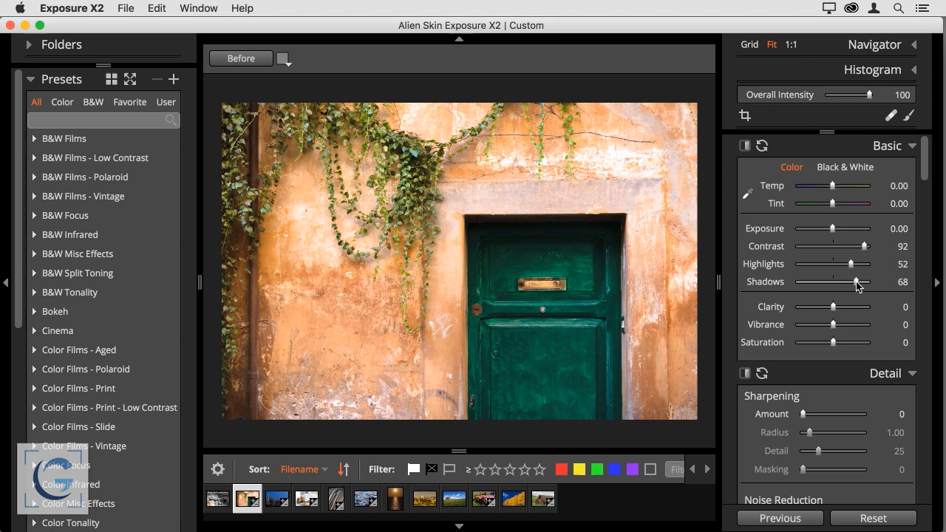
{"action": "double_click", "coordinate": [856, 279]}
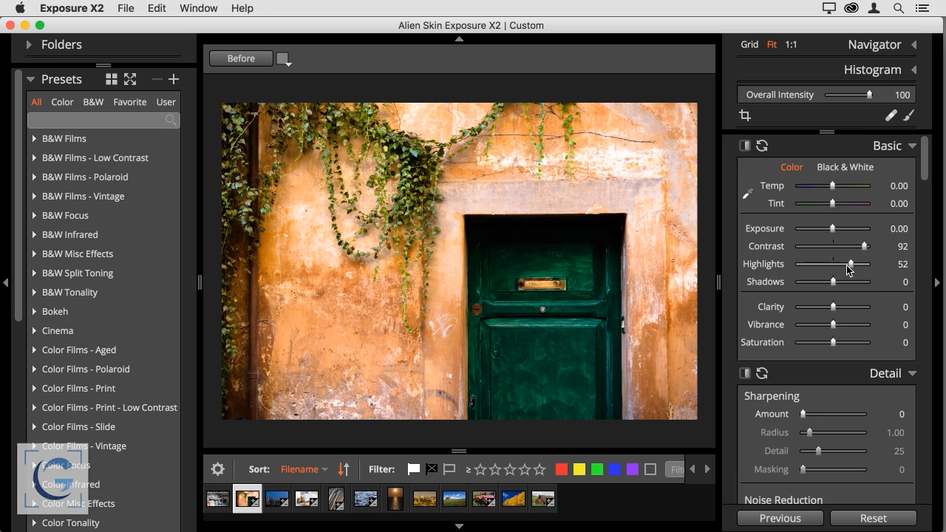
{"action": "double_click", "coordinate": [850, 265]}
Step: Try a flatter look with Contrast -100, Highlights -35 and Shadows 92, and reset all three to 0
{"action": "left_click_drag", "start_coordinate": [862, 246], "coordinate": [865, 282]}
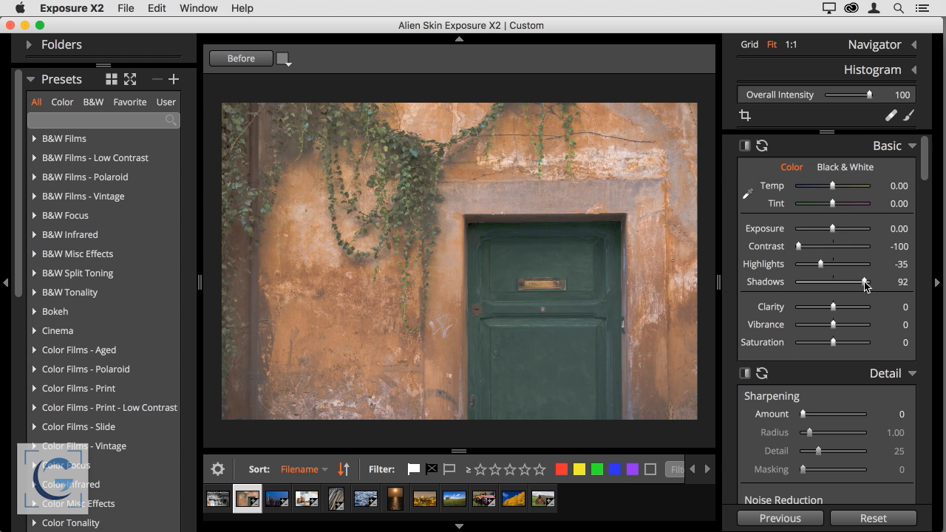
{"action": "left_click_drag", "start_coordinate": [865, 282], "coordinate": [833, 287]}
{"action": "double_click", "coordinate": [799, 247]}
{"action": "double_click", "coordinate": [821, 264]}
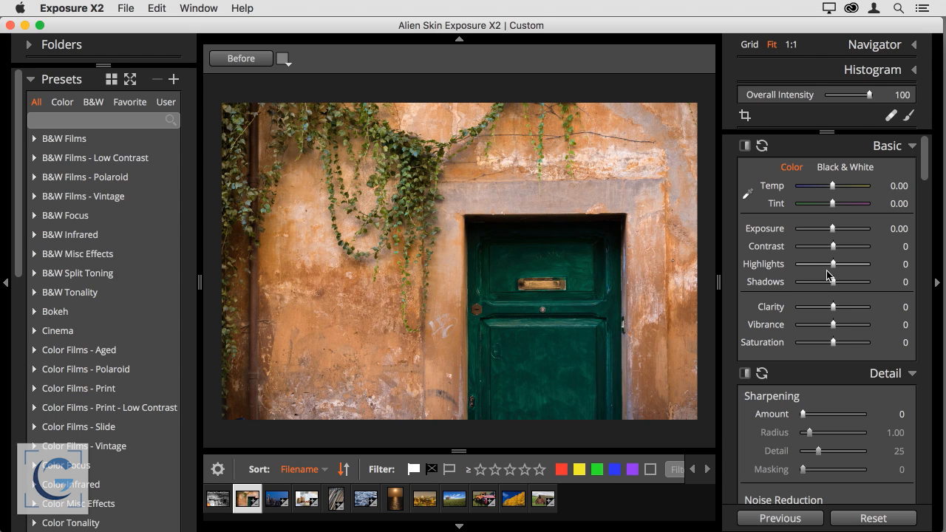
Step: Try Vibrance 52 with Saturation 56, and Vibrance -7 with Saturation -58, and reset Saturation to 0
{"action": "left_click_drag", "start_coordinate": [832, 328], "coordinate": [854, 346]}
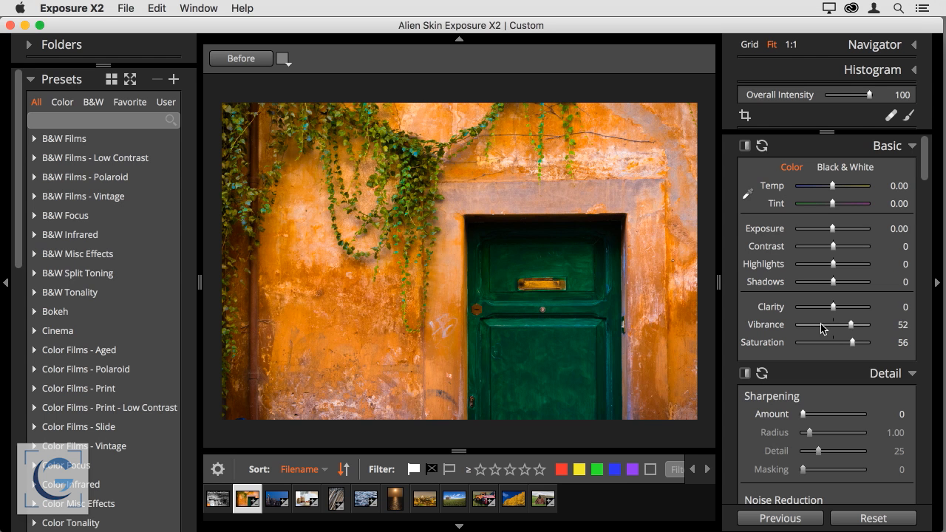
{"action": "left_click_drag", "start_coordinate": [853, 322], "coordinate": [813, 341]}
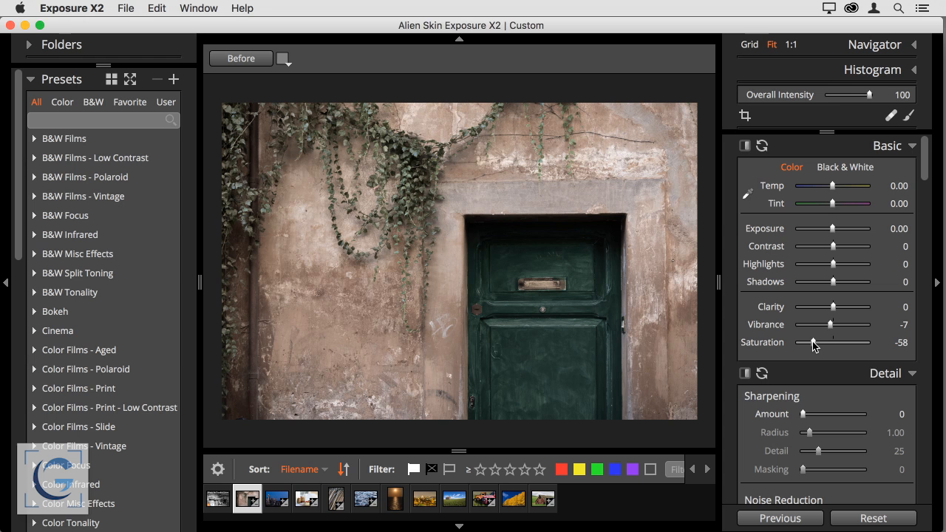
{"action": "double_click", "coordinate": [812, 341]}
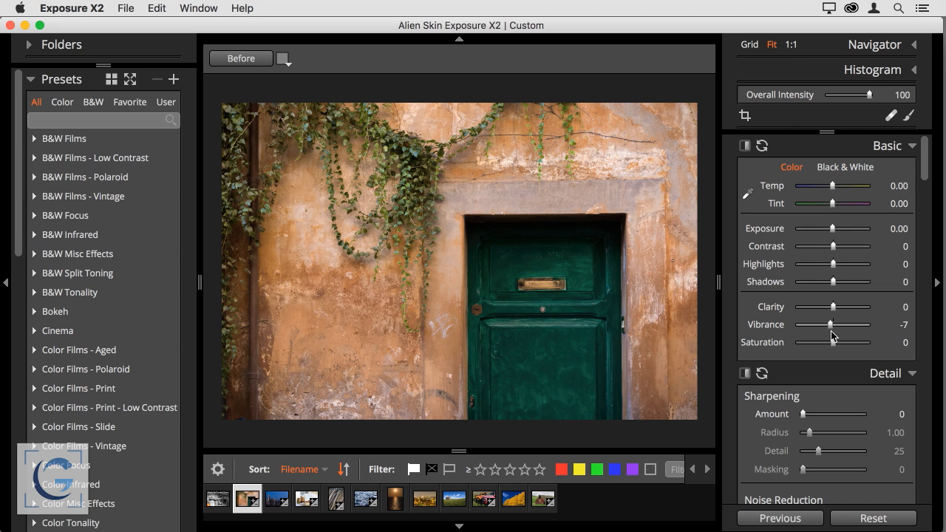
Step: Try Clarity at 94 and at -83 on the door photo, and reset it to 0
{"action": "left_click_drag", "start_coordinate": [835, 310], "coordinate": [867, 312]}
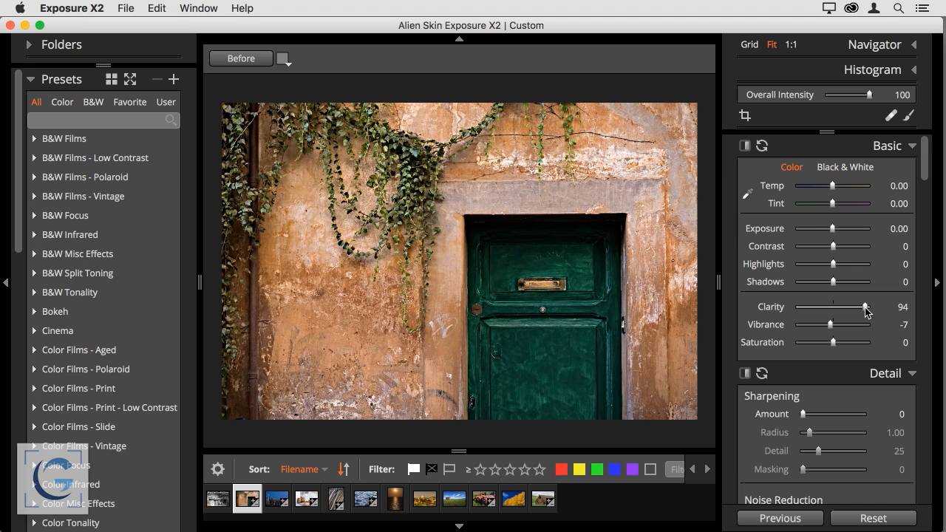
{"action": "left_click_drag", "start_coordinate": [866, 309], "coordinate": [805, 316]}
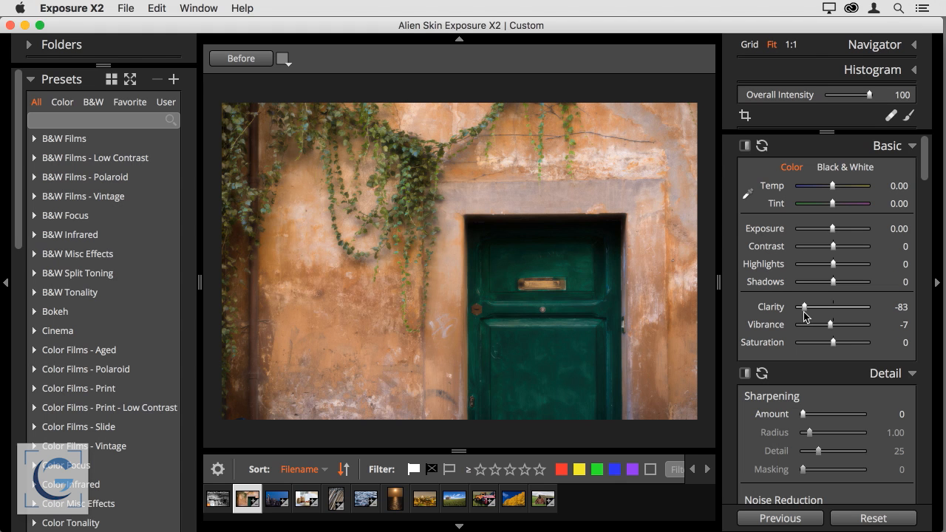
{"action": "double_click", "coordinate": [804, 309]}
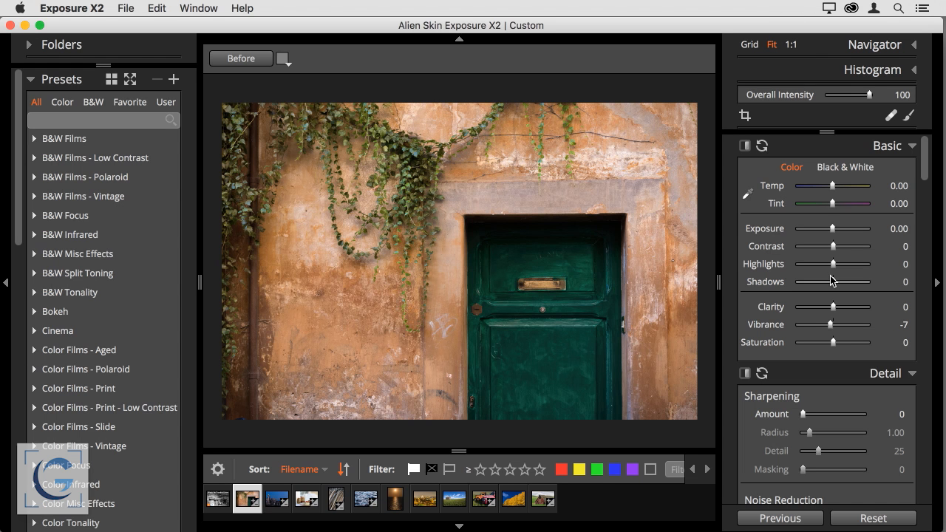
Step: Set the door photo's Contrast to 54, Vibrance to 75 and Clarity to 89, and reduce Overall Intensity to 60
{"action": "left_click_drag", "start_coordinate": [834, 247], "coordinate": [851, 246]}
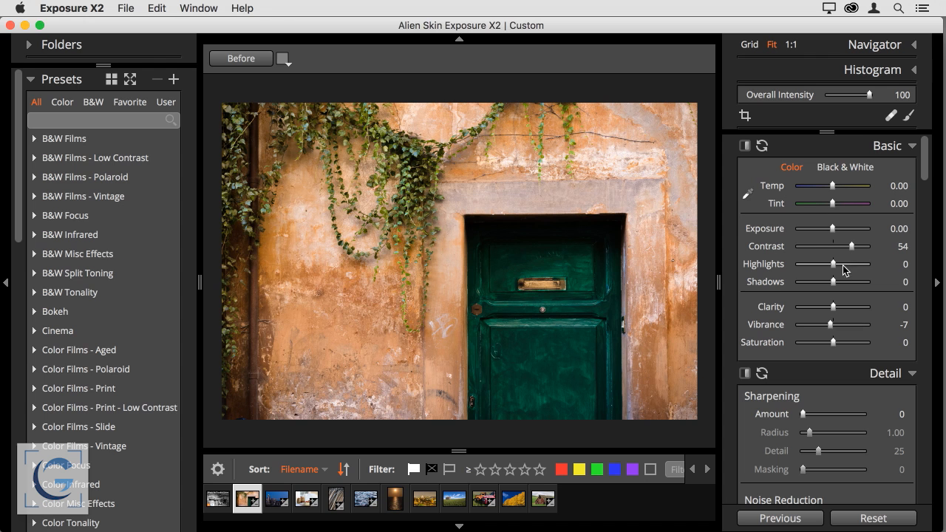
{"action": "left_click_drag", "start_coordinate": [830, 324], "coordinate": [863, 308]}
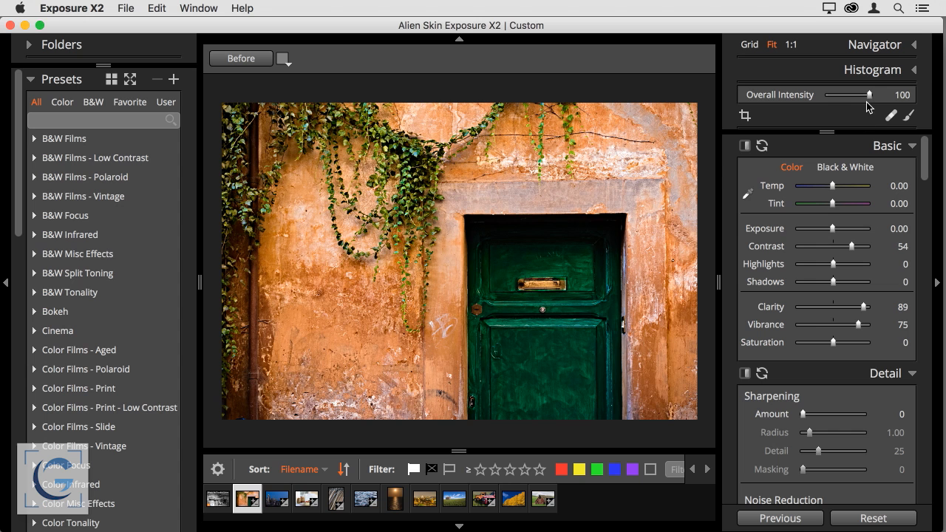
{"action": "mouse_move", "coordinate": [870, 92]}
{"action": "left_mouse_down"}
{"action": "mouse_move", "coordinate": [844, 97]}
{"action": "mouse_move", "coordinate": [854, 100]}
{"action": "left_mouse_up"}
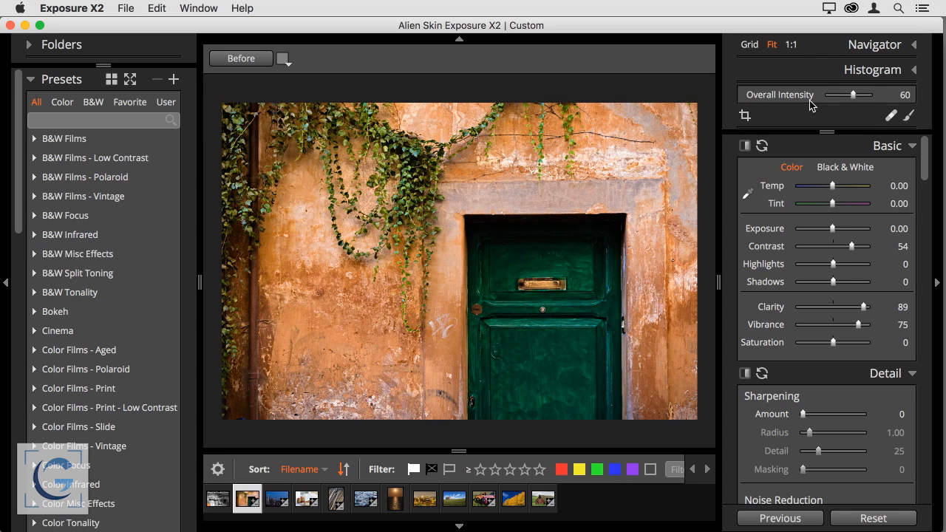
Step: Open the Seattle skyline photo and apply the Warming Filter preset as its color filter
{"action": "left_click", "coordinate": [272, 505]}
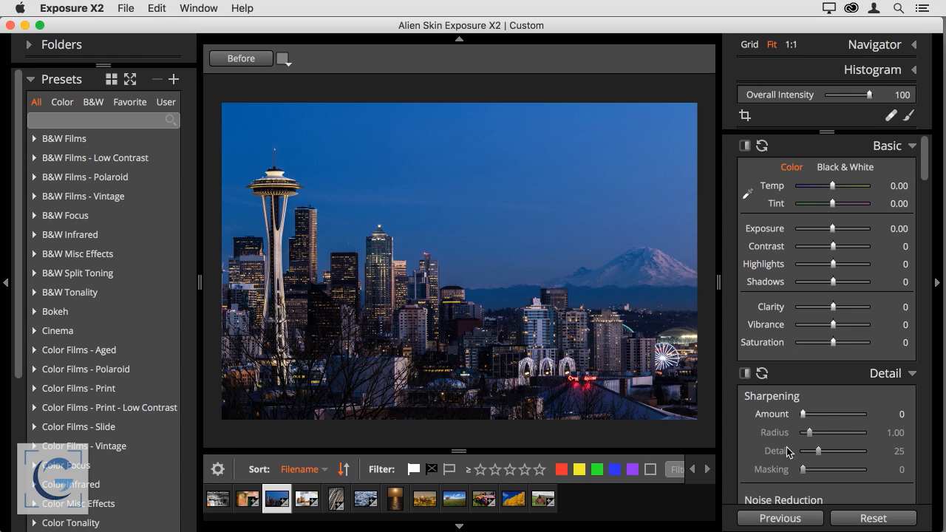
{"action": "scroll", "coordinate": [825, 426], "scroll_direction": "down", "scroll_amount": 5}
{"action": "scroll", "coordinate": [820, 425], "scroll_direction": "down", "scroll_amount": 6}
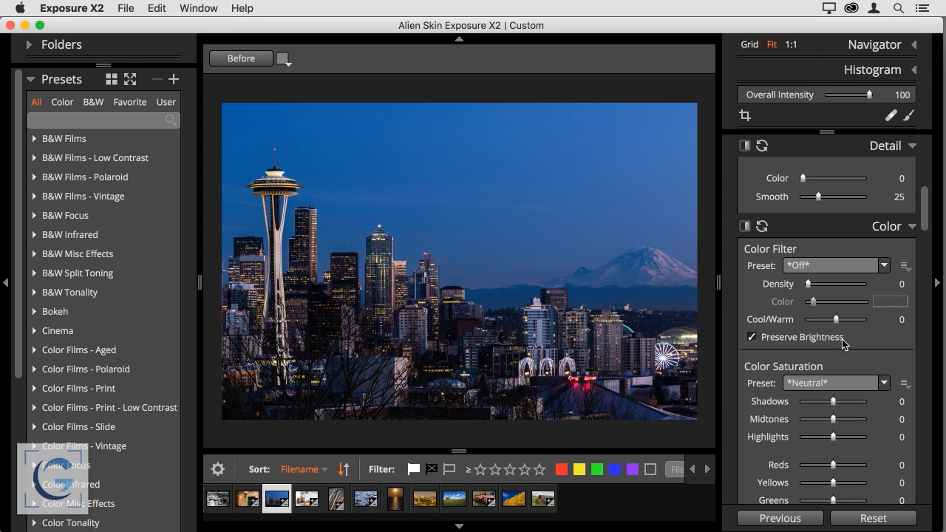
{"action": "left_click", "coordinate": [849, 266]}
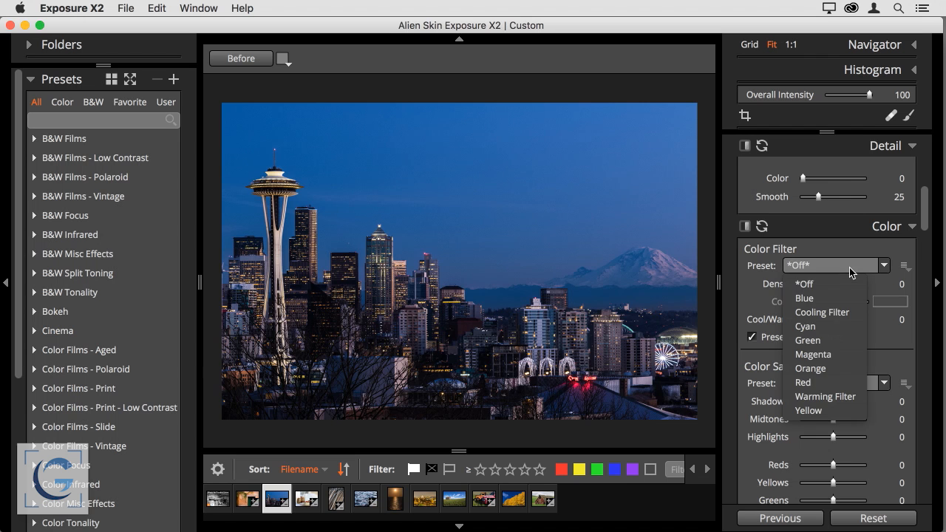
{"action": "left_click", "coordinate": [831, 400]}
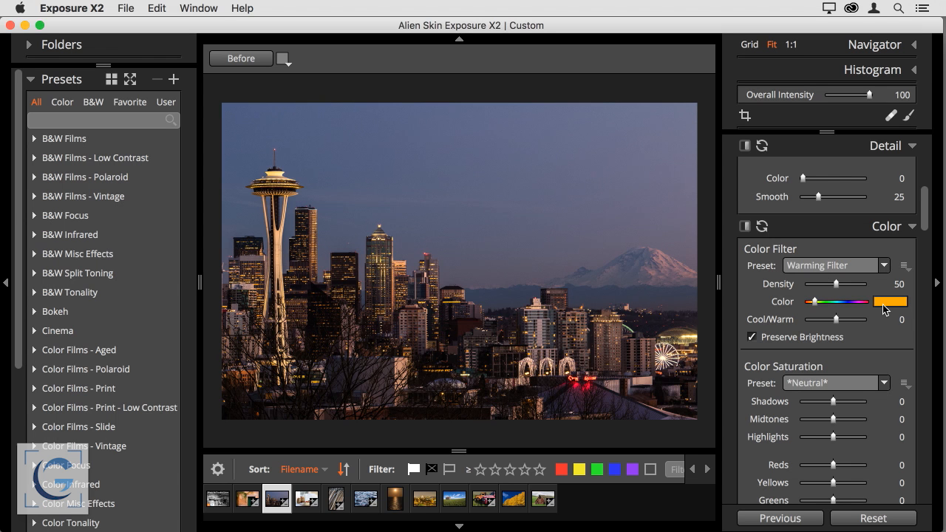
Step: Set Cool/Warm to 1 and lower the warming filter's Density for a subtler effect, trying 66 and 38
{"action": "left_click_drag", "start_coordinate": [836, 319], "coordinate": [835, 318]}
{"action": "mouse_move", "coordinate": [837, 288]}
{"action": "left_mouse_down"}
{"action": "mouse_move", "coordinate": [826, 289]}
{"action": "mouse_move", "coordinate": [847, 289]}
{"action": "left_mouse_up"}
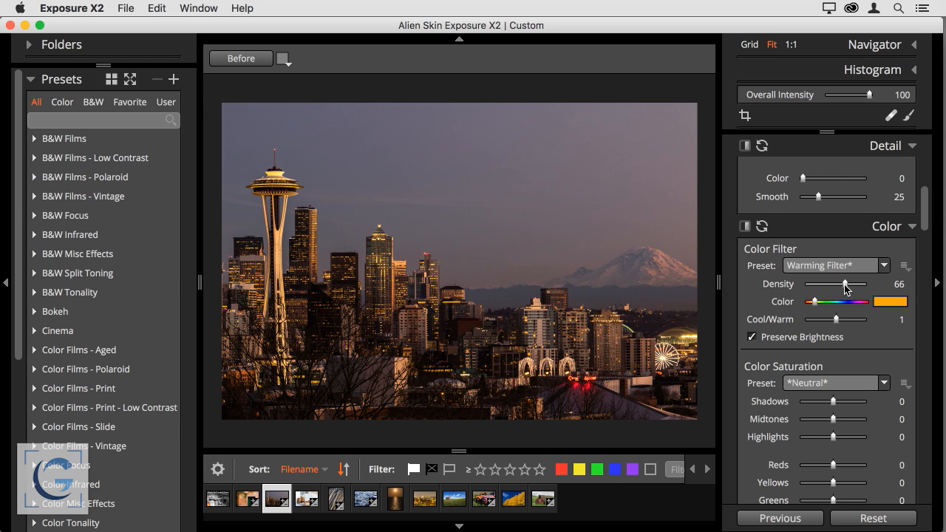
{"action": "left_click_drag", "start_coordinate": [845, 284], "coordinate": [827, 287]}
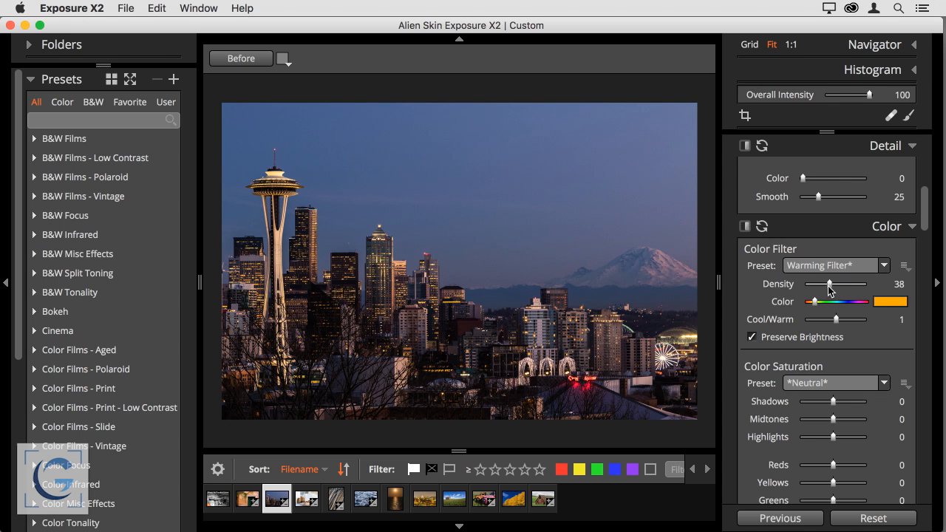
{"action": "left_click_drag", "start_coordinate": [827, 286], "coordinate": [824, 287]}
{"action": "left_click_drag", "start_coordinate": [824, 284], "coordinate": [822, 286]}
Step: Open the jar and bread photo and add a vignette with Amount -74, Size 59, Roundness 51 and Softness 78
{"action": "left_click", "coordinate": [300, 503]}
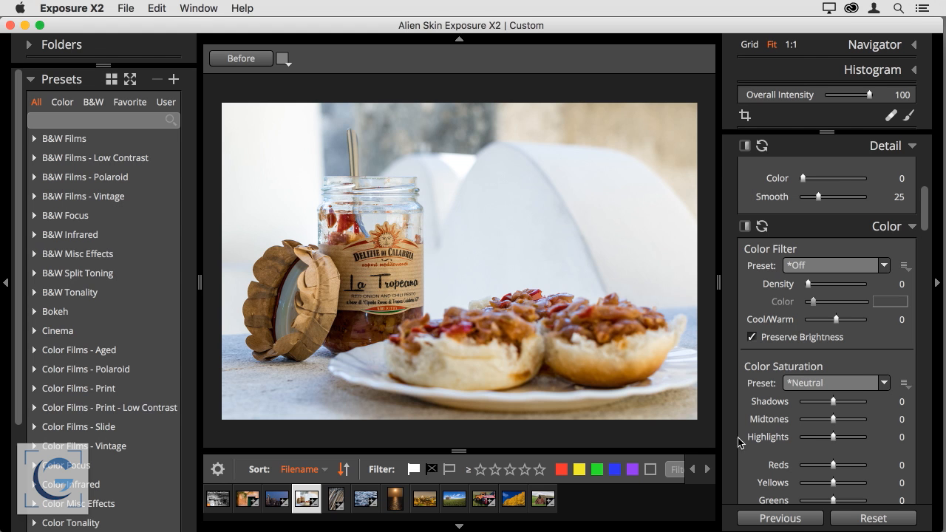
{"action": "scroll", "coordinate": [802, 435], "scroll_direction": "down", "scroll_amount": 5}
{"action": "scroll", "coordinate": [799, 434], "scroll_direction": "down", "scroll_amount": 15}
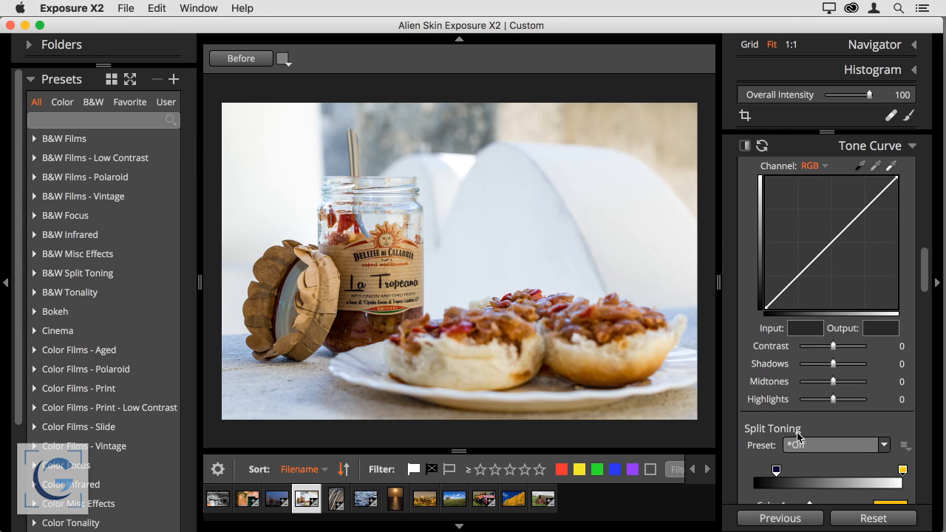
{"action": "scroll", "coordinate": [798, 437], "scroll_direction": "down", "scroll_amount": 1}
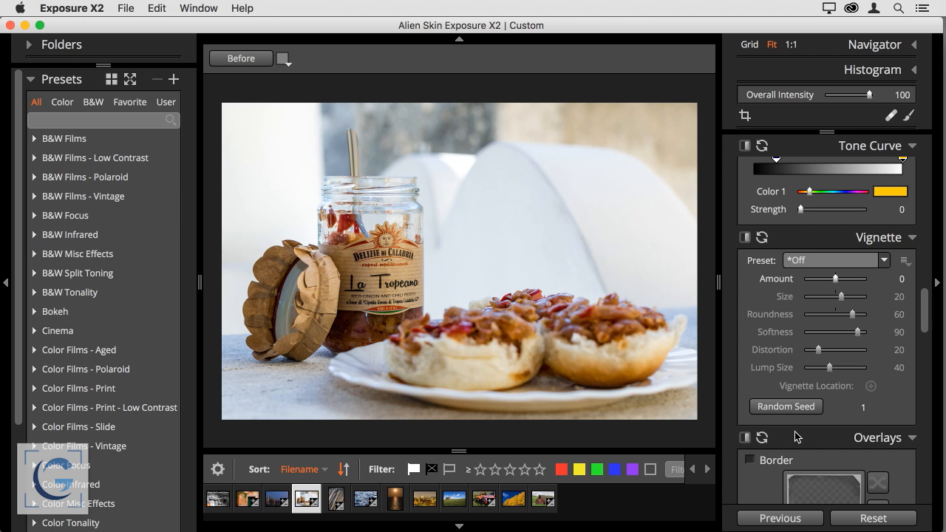
{"action": "mouse_move", "coordinate": [835, 279]}
{"action": "left_mouse_down"}
{"action": "mouse_move", "coordinate": [853, 279]}
{"action": "mouse_move", "coordinate": [818, 281]}
{"action": "left_mouse_up"}
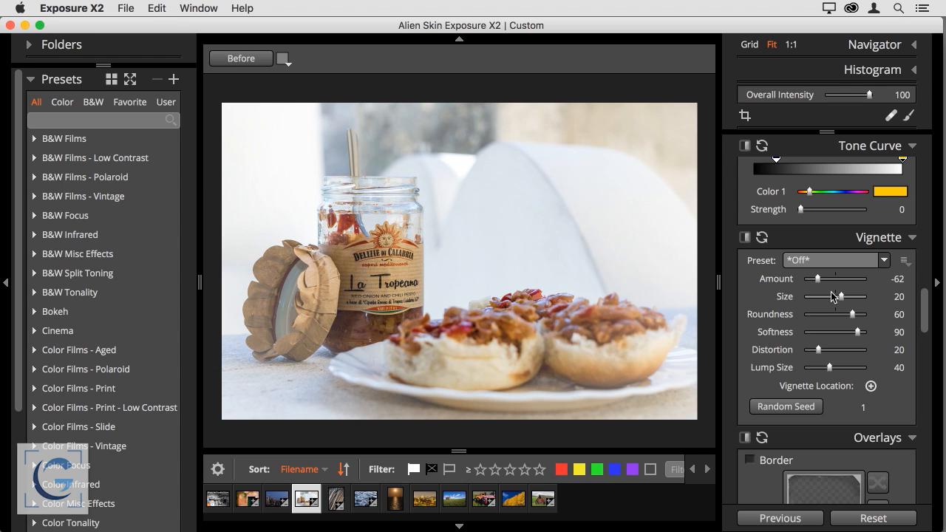
{"action": "left_click_drag", "start_coordinate": [820, 281], "coordinate": [852, 335]}
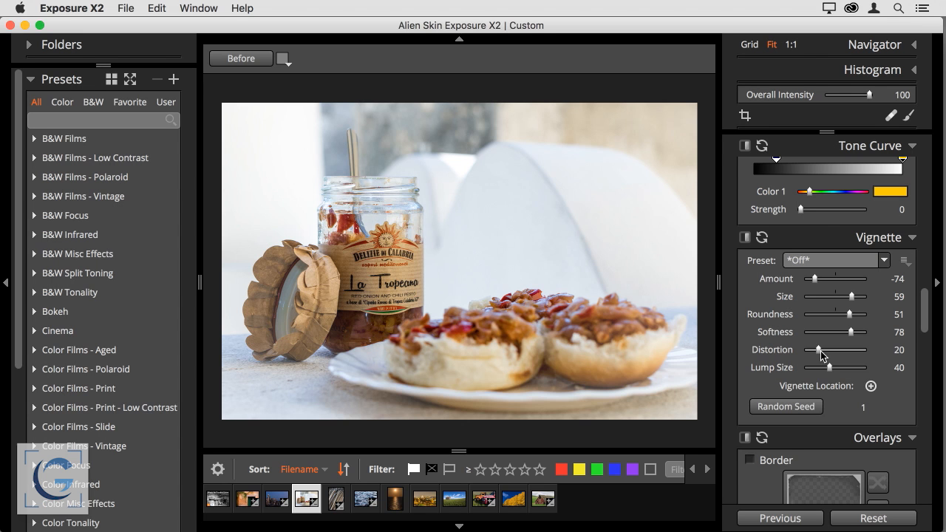
Step: Toggle the vignette adjustments off and on to compare the photo with and without them
{"action": "left_click", "coordinate": [745, 237]}
{"action": "left_click", "coordinate": [744, 237]}
{"action": "left_click", "coordinate": [744, 237]}
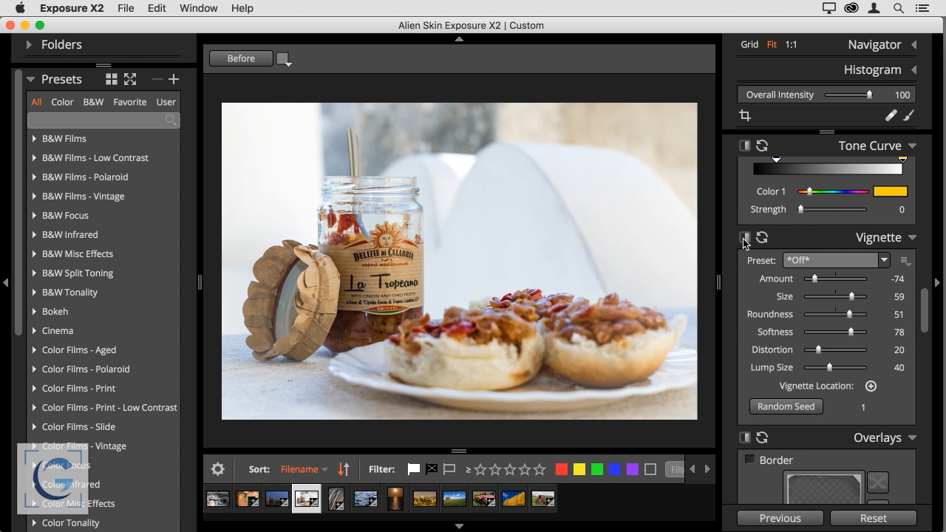
{"action": "left_click", "coordinate": [744, 237]}
{"action": "left_click", "coordinate": [744, 237]}
Step: Open the photo of the inscribed wooden sticks and apply the Platinum preset from B&W Split Toning
{"action": "left_click", "coordinate": [337, 499]}
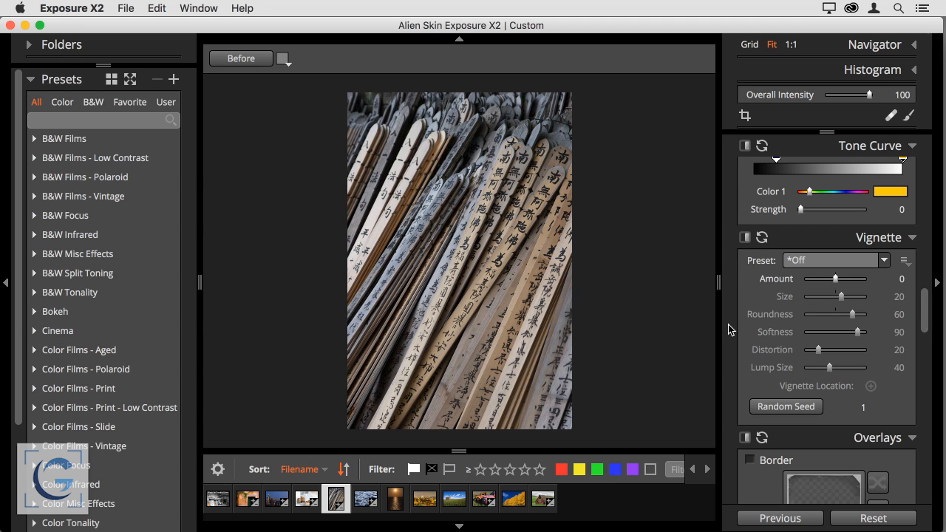
{"action": "left_click", "coordinate": [67, 273]}
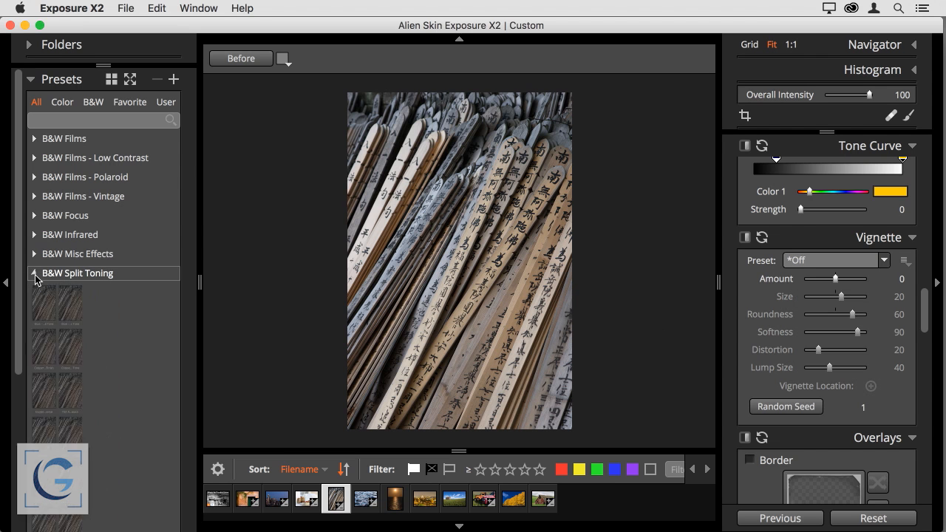
{"action": "scroll", "coordinate": [67, 273], "scroll_direction": "down", "scroll_amount": 5}
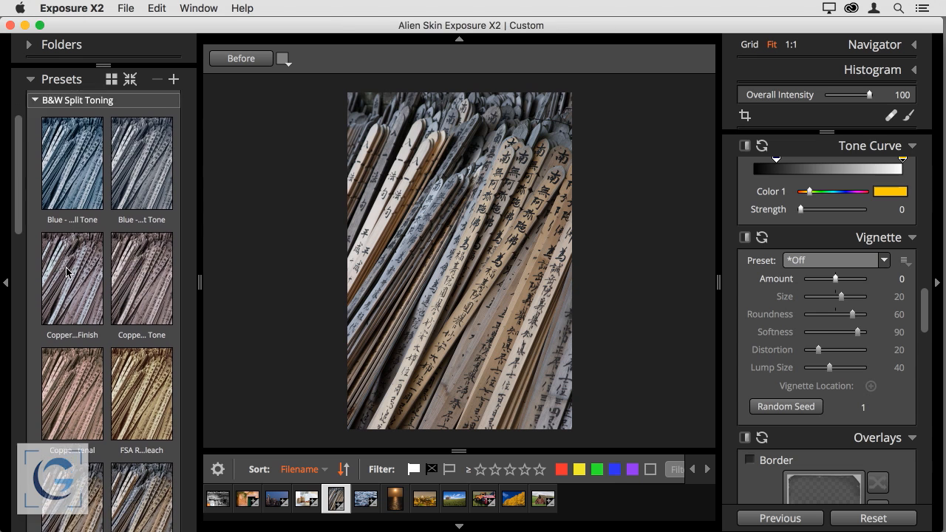
{"action": "scroll", "coordinate": [64, 269], "scroll_direction": "down", "scroll_amount": 1}
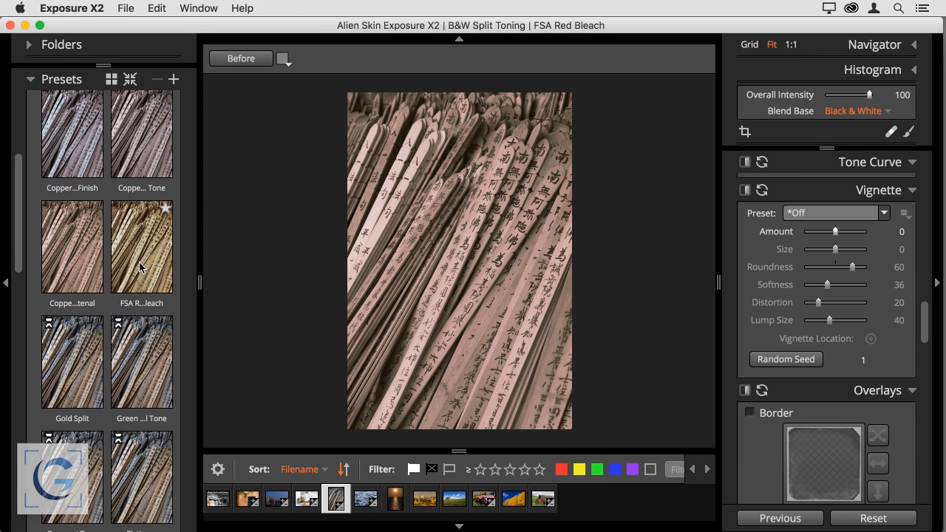
{"action": "scroll", "coordinate": [139, 262], "scroll_direction": "down", "scroll_amount": 2}
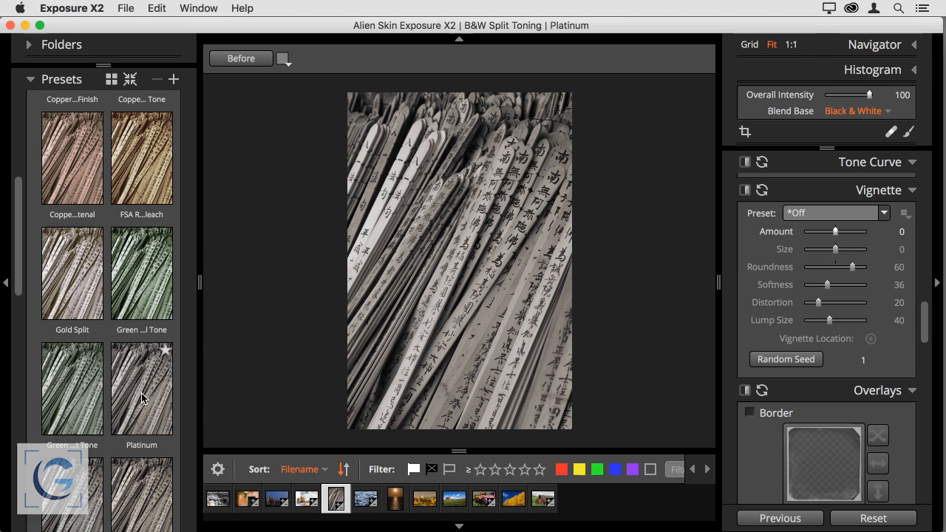
{"action": "left_click", "coordinate": [141, 398]}
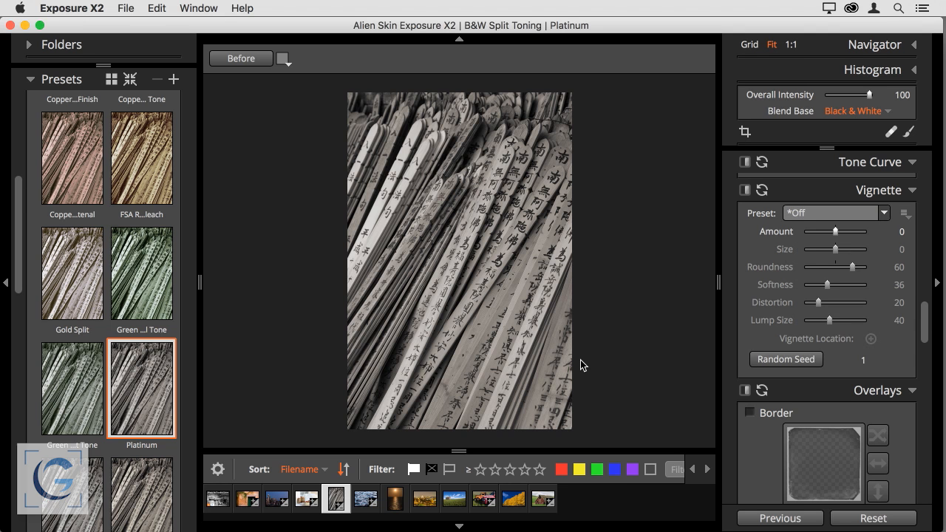
Step: Set Clarity to 41 in the basic adjustments of the wooden sticks photo
{"action": "scroll", "coordinate": [836, 320], "scroll_direction": "up", "scroll_amount": 10}
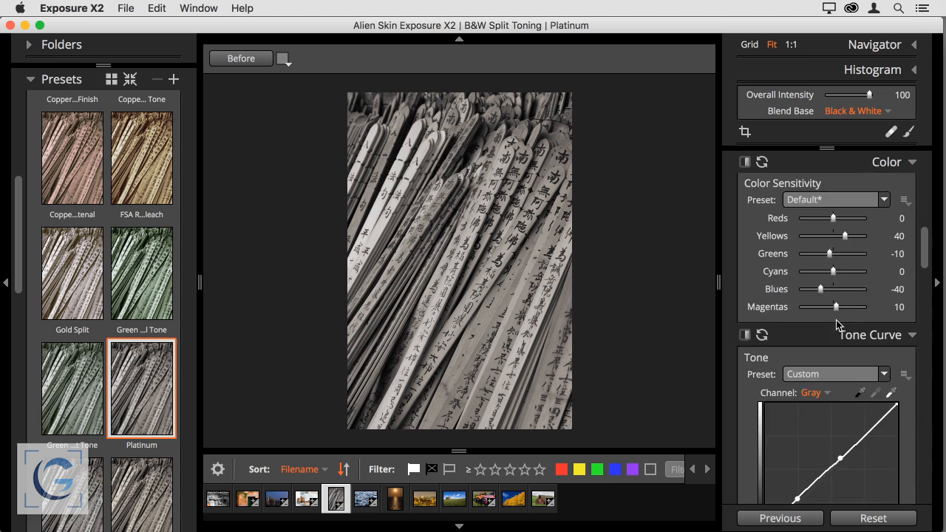
{"action": "scroll", "coordinate": [836, 324], "scroll_direction": "up", "scroll_amount": 10}
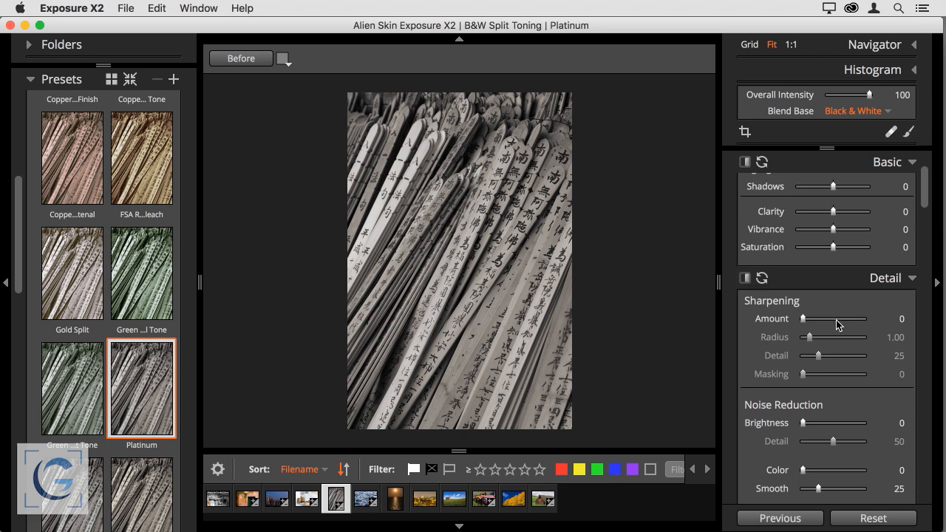
{"action": "left_click_drag", "start_coordinate": [834, 324], "coordinate": [848, 325]}
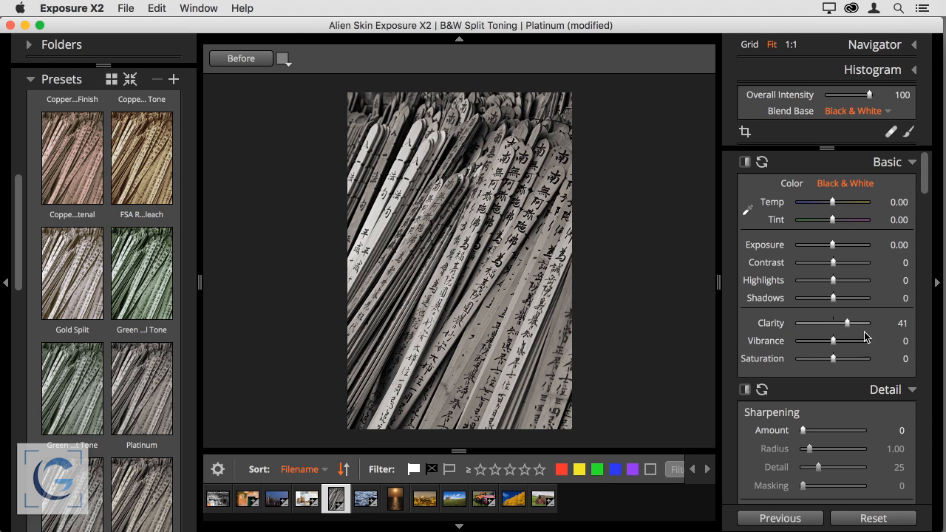
Step: Add a vignette to the wooden sticks photo, trying an Amount of 51 and raising it to 69
{"action": "scroll", "coordinate": [865, 332], "scroll_direction": "down", "scroll_amount": 10}
{"action": "scroll", "coordinate": [841, 358], "scroll_direction": "down", "scroll_amount": 10}
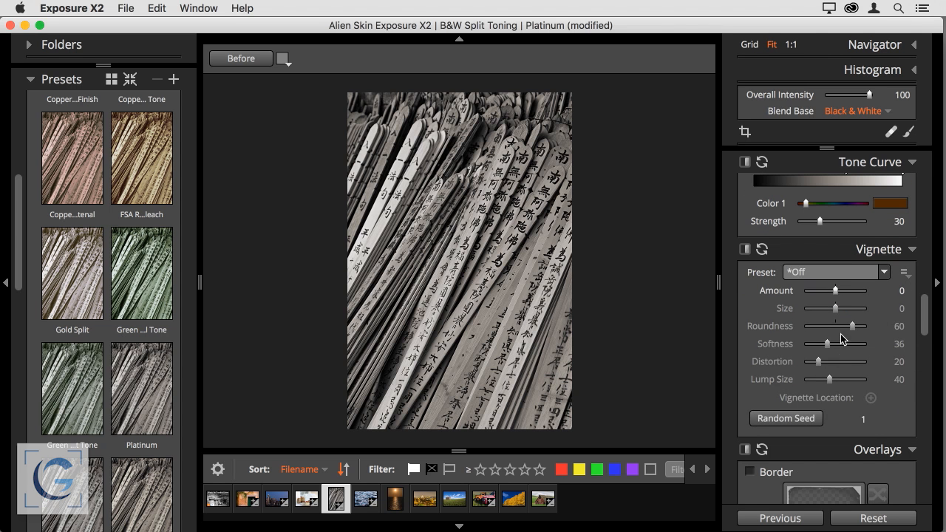
{"action": "left_click_drag", "start_coordinate": [836, 291], "coordinate": [850, 295]}
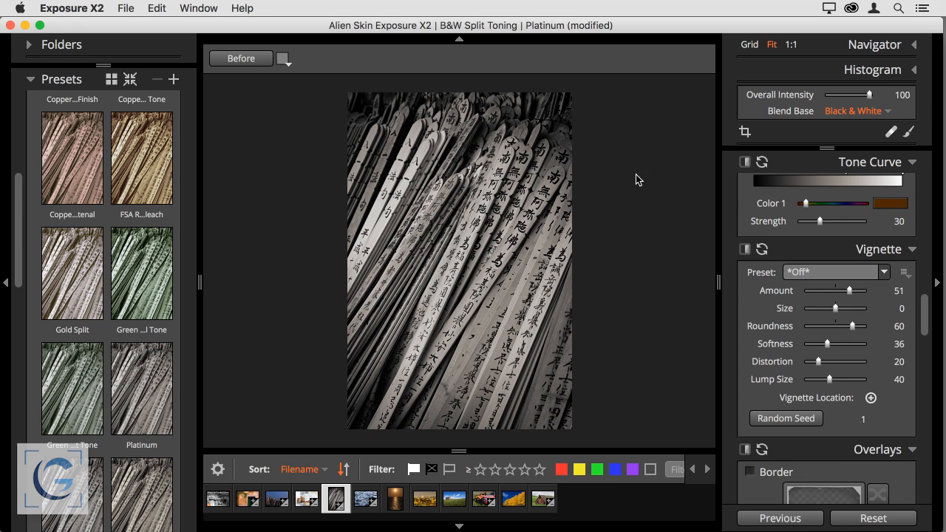
{"action": "left_click_drag", "start_coordinate": [846, 289], "coordinate": [855, 291]}
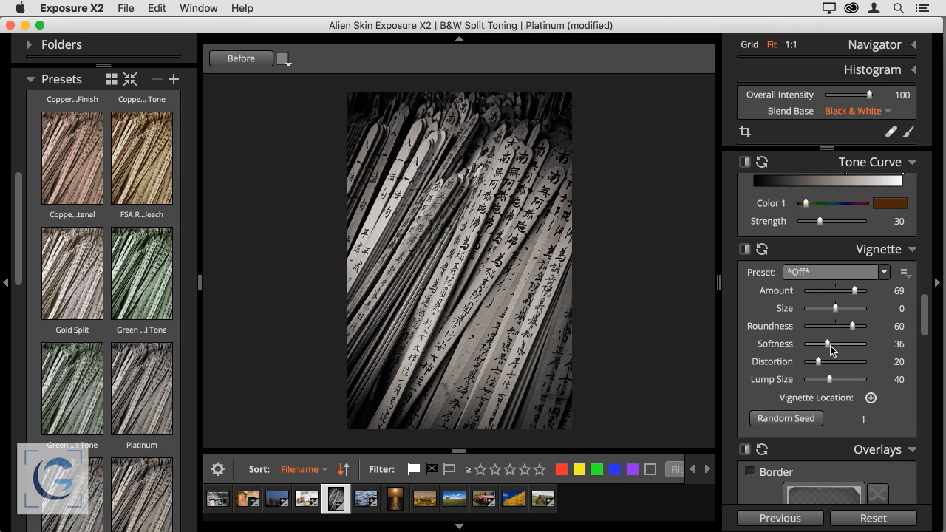
{"action": "mouse_move", "coordinate": [830, 348]}
{"action": "left_mouse_down"}
{"action": "mouse_move", "coordinate": [839, 347]}
{"action": "mouse_move", "coordinate": [816, 347]}
{"action": "mouse_move", "coordinate": [828, 348]}
{"action": "left_mouse_up"}
Step: Open the rippling water photo and its Focus settings, briefly viewing the green door photo before returning to it
{"action": "left_click", "coordinate": [362, 501]}
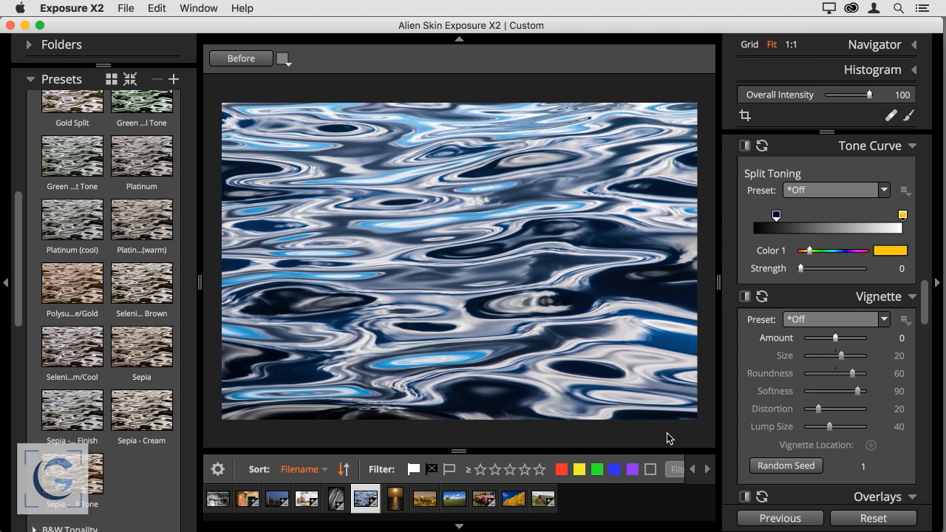
{"action": "scroll", "coordinate": [882, 390], "scroll_direction": "down", "scroll_amount": 2}
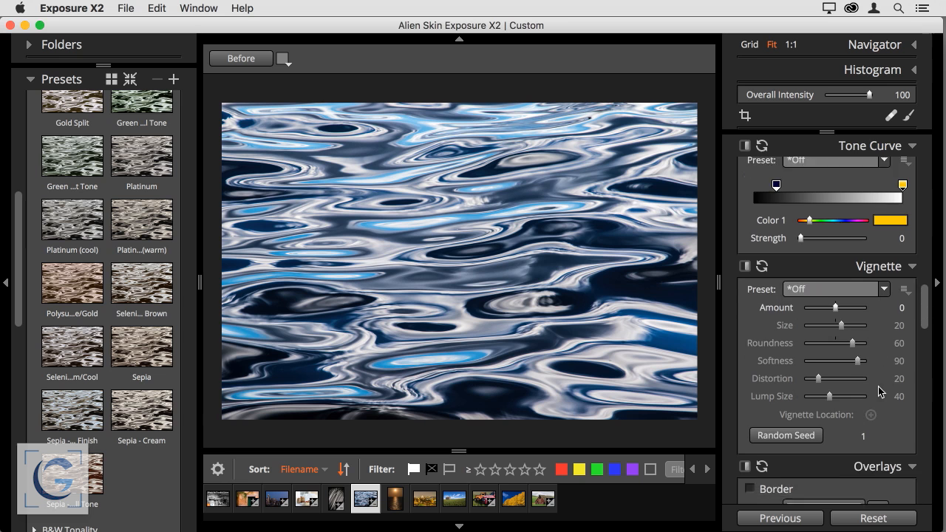
{"action": "scroll", "coordinate": [879, 392], "scroll_direction": "down", "scroll_amount": 15}
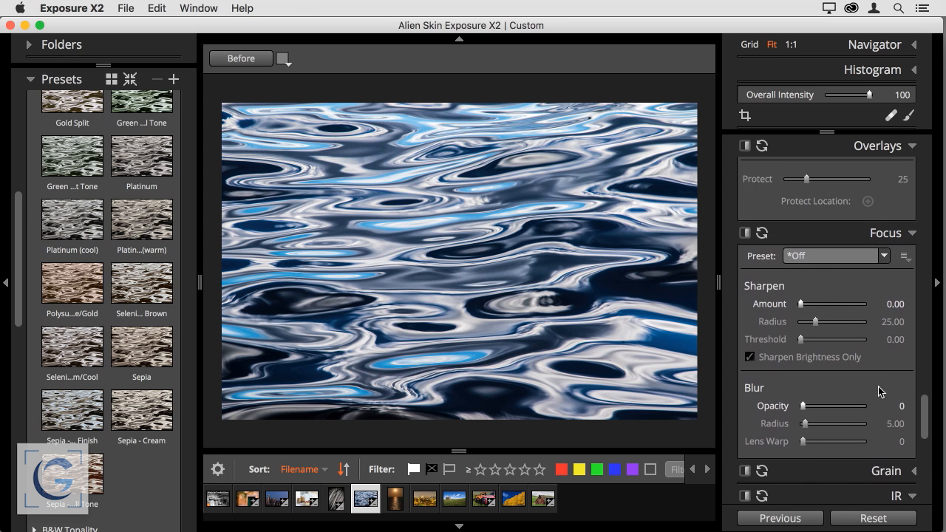
{"action": "scroll", "coordinate": [880, 392], "scroll_direction": "down", "scroll_amount": 3}
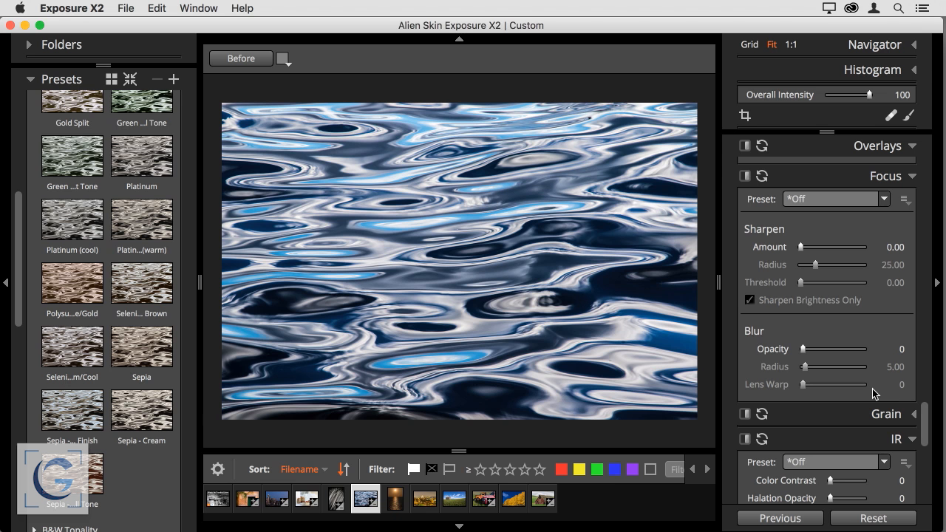
{"action": "left_click", "coordinate": [243, 501]}
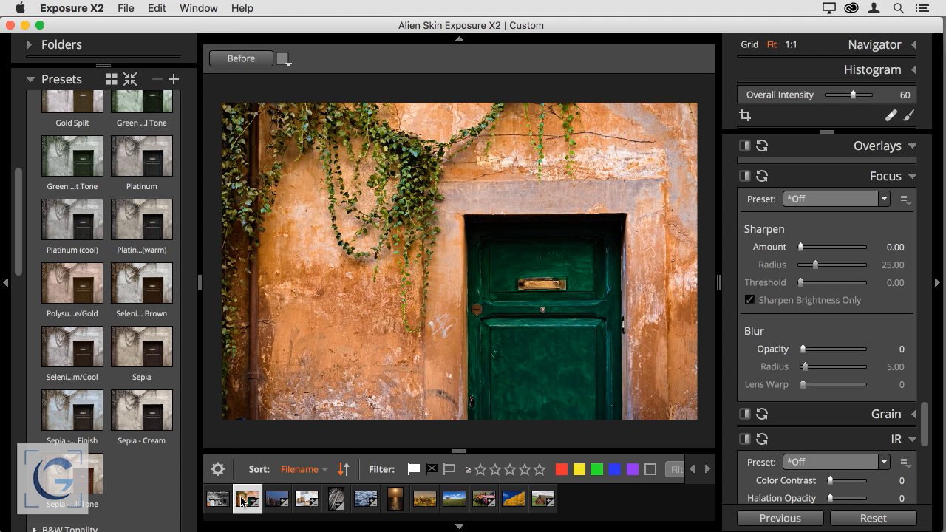
{"action": "left_click", "coordinate": [358, 503]}
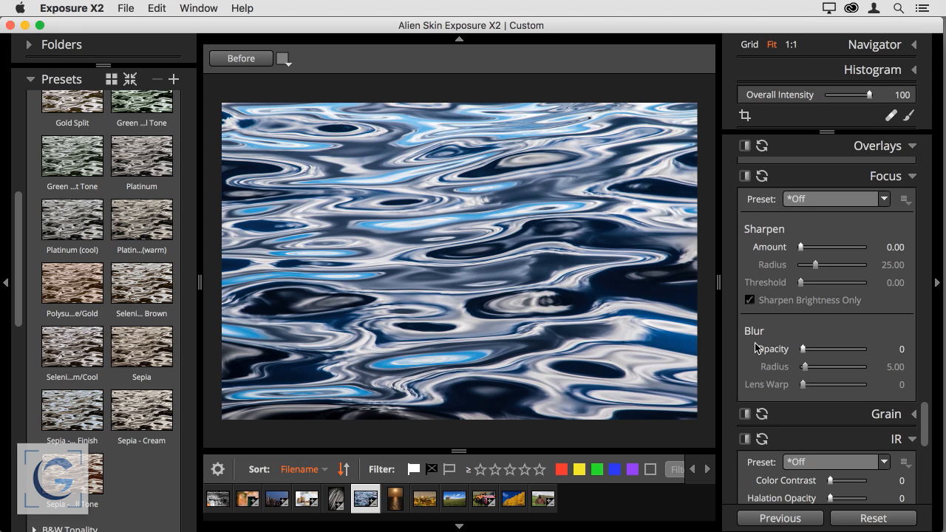
Step: Blur the water photo with Radius 58.75 and Opacity 63, first trying Radius 79.96 and Opacity 100
{"action": "left_click_drag", "start_coordinate": [803, 349], "coordinate": [867, 348]}
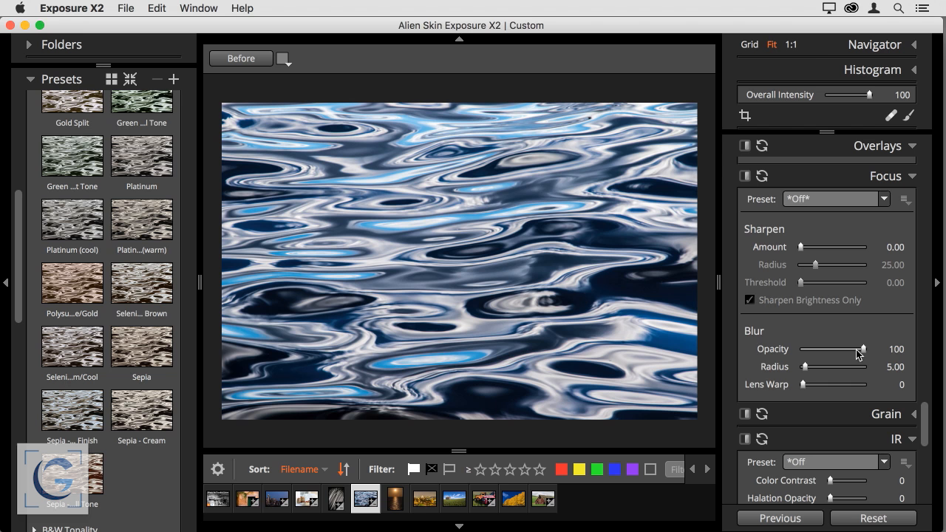
{"action": "left_click_drag", "start_coordinate": [806, 367], "coordinate": [851, 366]}
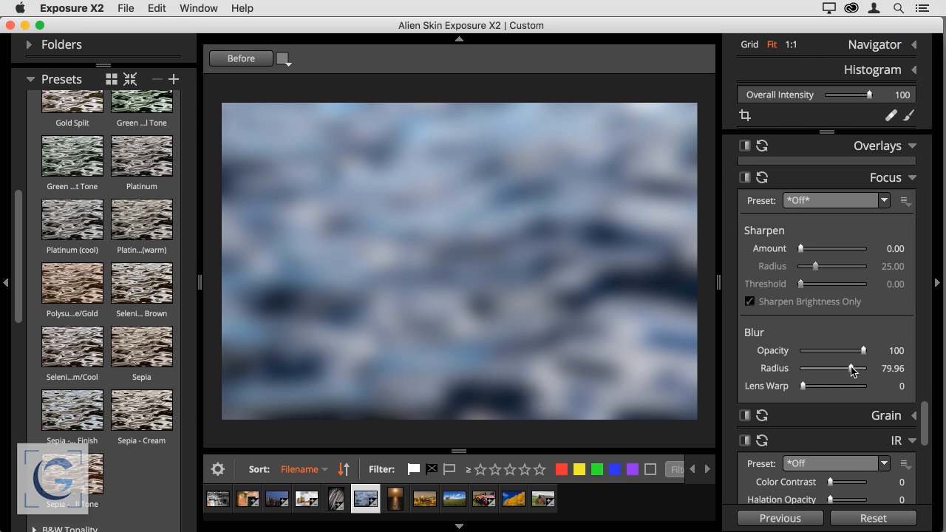
{"action": "left_click_drag", "start_coordinate": [852, 370], "coordinate": [839, 371]}
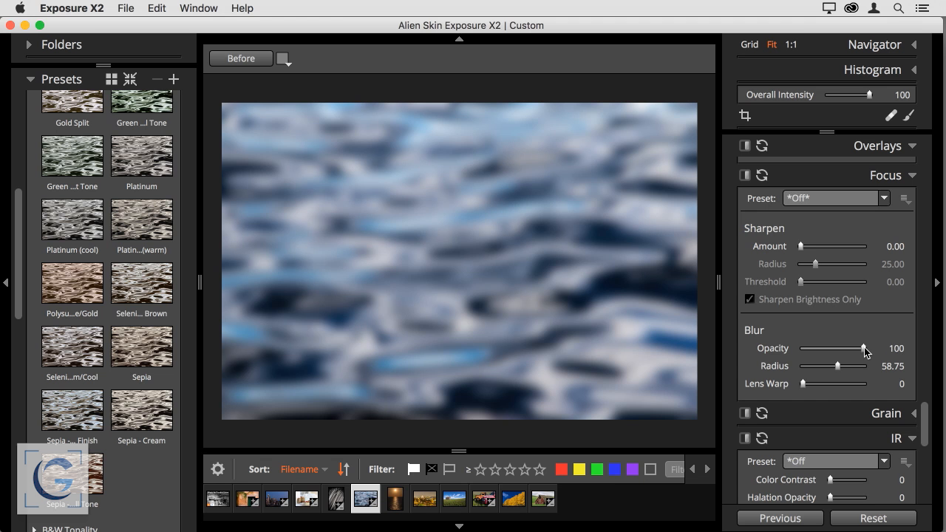
{"action": "left_click_drag", "start_coordinate": [860, 347], "coordinate": [840, 351]}
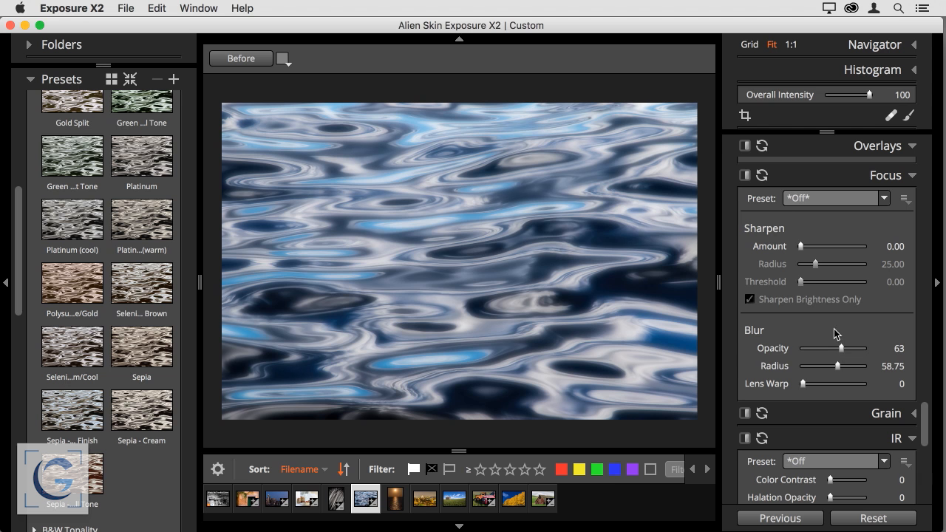
Step: Compare the water photo with and without its Focus adjustments and set the blur Opacity to 90
{"action": "left_click", "coordinate": [745, 175]}
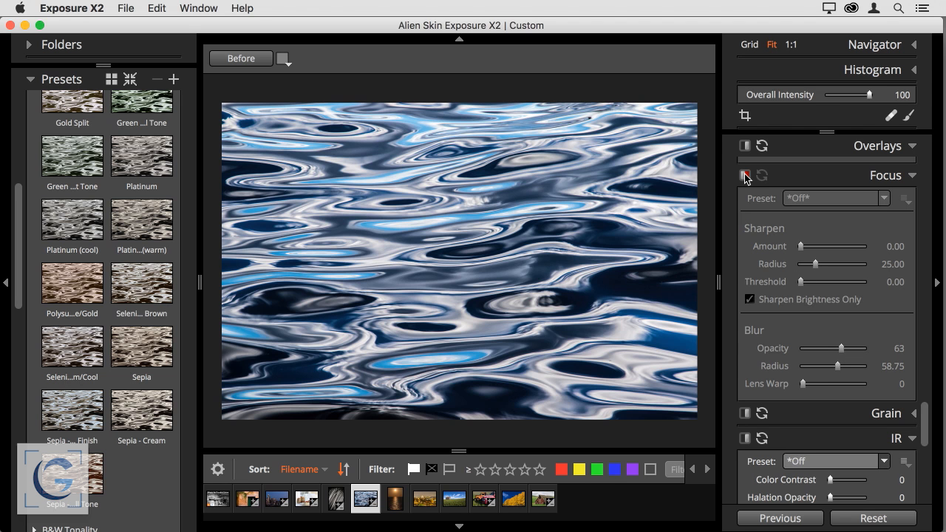
{"action": "left_click", "coordinate": [745, 176]}
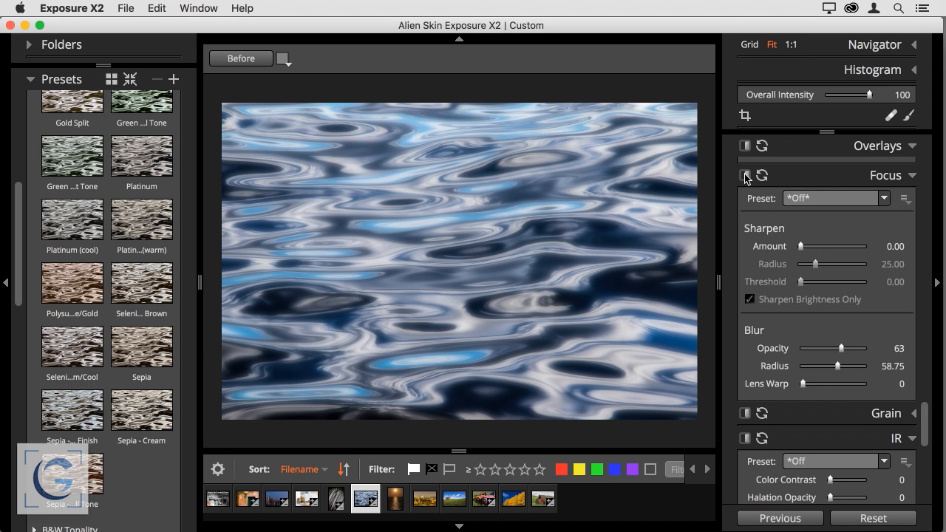
{"action": "left_click_drag", "start_coordinate": [840, 348], "coordinate": [857, 348]}
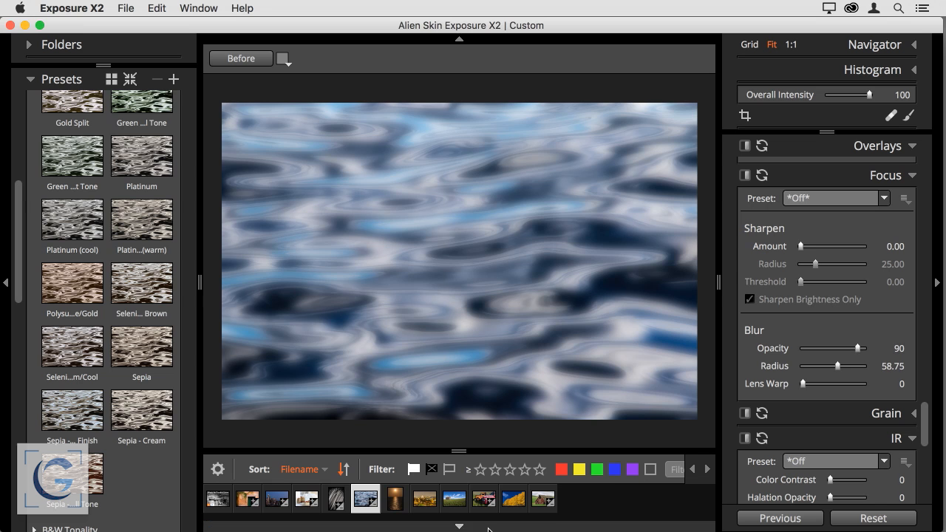
Step: Open the photo of the sun setting over the sea
{"action": "left_click", "coordinate": [392, 501]}
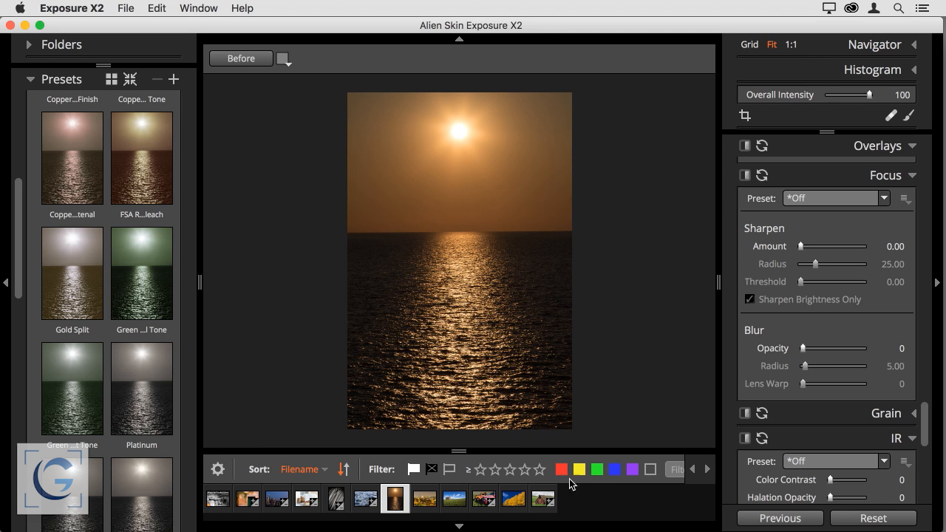
Step: Try a blur on the sunset photo with Opacity 54, Radius 70.54 and Lens Warp 81, 46 and 35, and reset the photo's adjustments
{"action": "left_click_drag", "start_coordinate": [802, 348], "coordinate": [832, 383]}
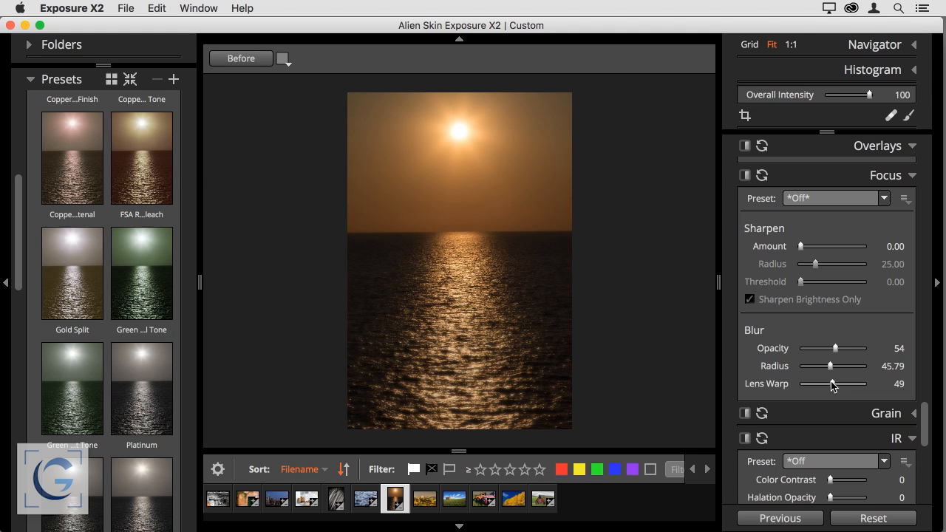
{"action": "left_click_drag", "start_coordinate": [830, 367], "coordinate": [854, 391]}
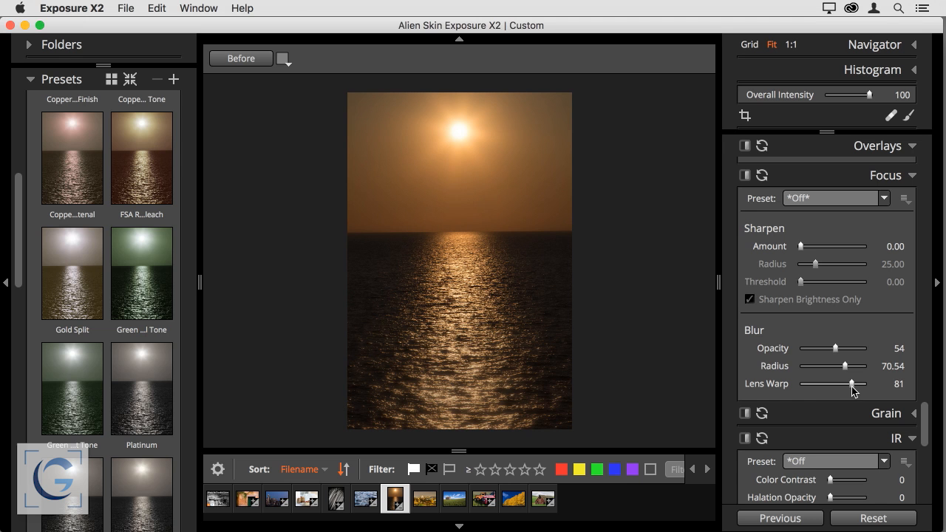
{"action": "left_click_drag", "start_coordinate": [854, 389], "coordinate": [831, 391]}
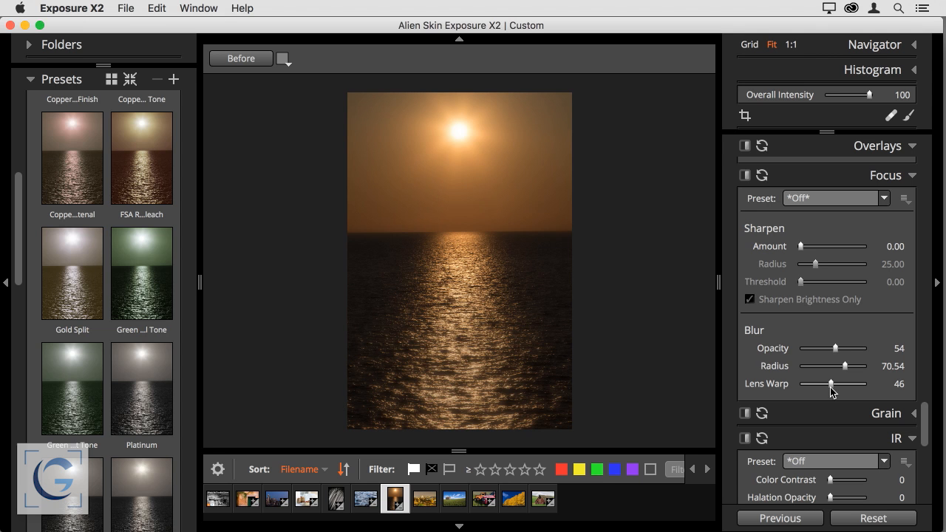
{"action": "mouse_move", "coordinate": [831, 388]}
{"action": "left_mouse_down"}
{"action": "mouse_move", "coordinate": [865, 385]}
{"action": "mouse_move", "coordinate": [825, 392]}
{"action": "left_mouse_up"}
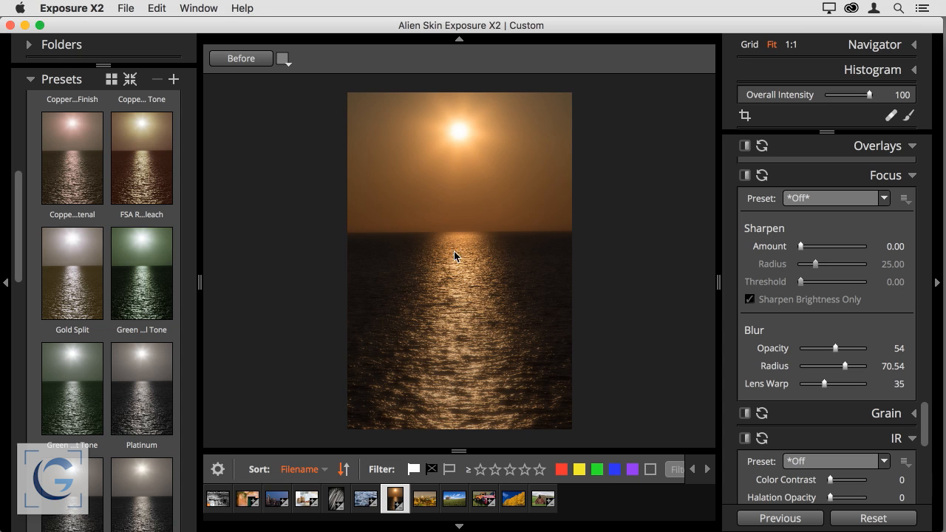
{"action": "left_click_drag", "start_coordinate": [836, 390], "coordinate": [798, 387]}
{"action": "left_click", "coordinate": [851, 518]}
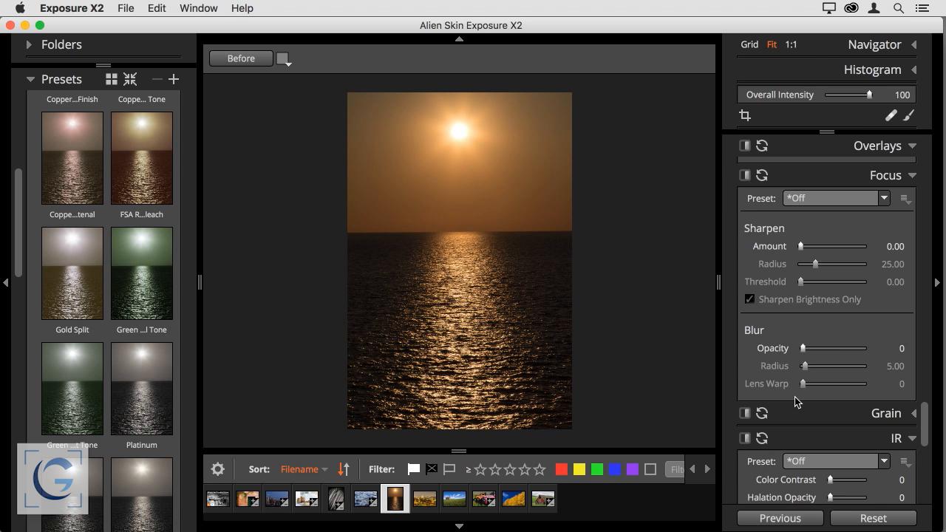
Step: Open the Bokeh settings for the sunset photo and set the lens Amount to 32
{"action": "scroll", "coordinate": [795, 397], "scroll_direction": "down", "scroll_amount": 8}
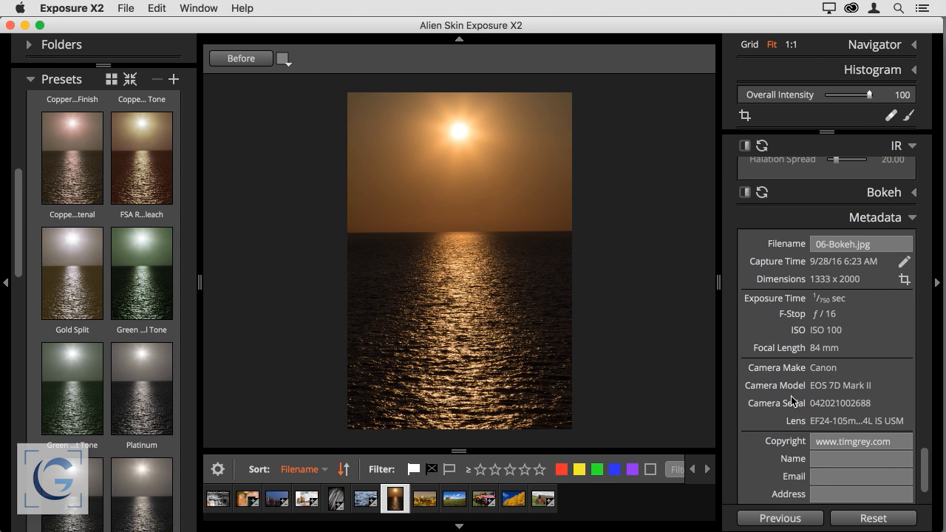
{"action": "left_click", "coordinate": [872, 245]}
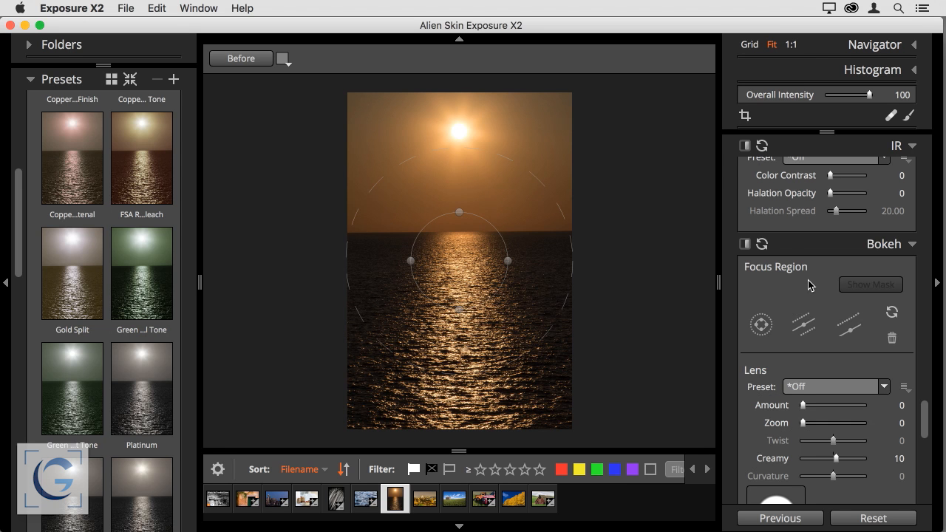
{"action": "scroll", "coordinate": [811, 285], "scroll_direction": "down", "scroll_amount": 3}
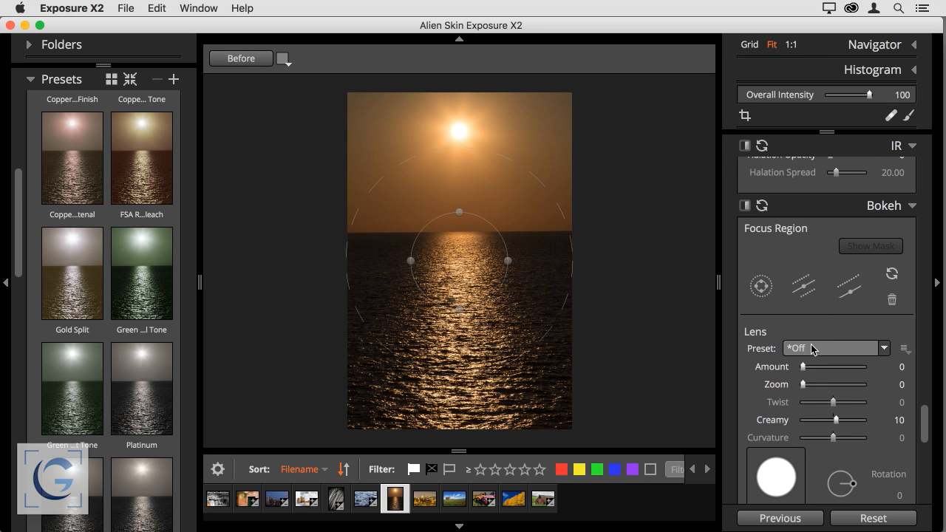
{"action": "left_click", "coordinate": [812, 348]}
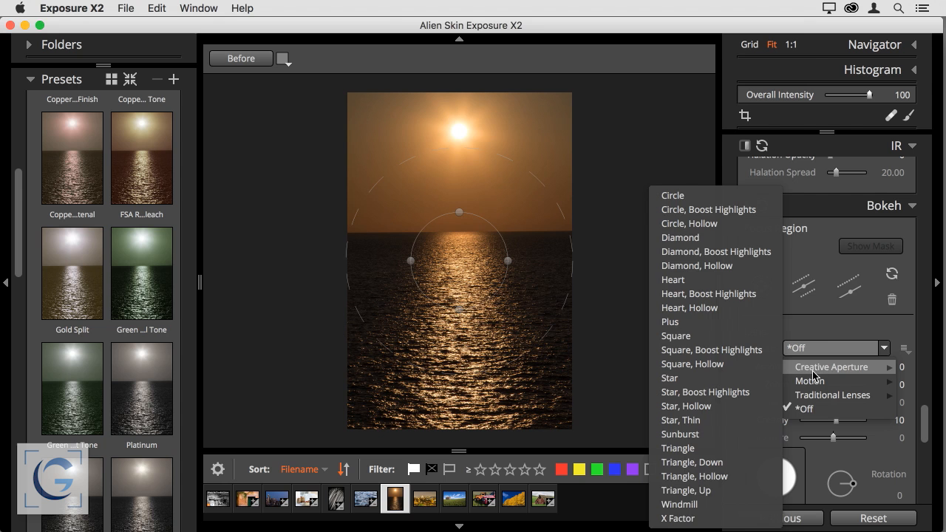
{"action": "left_click", "coordinate": [823, 325]}
{"action": "left_click_drag", "start_coordinate": [804, 366], "coordinate": [829, 367]}
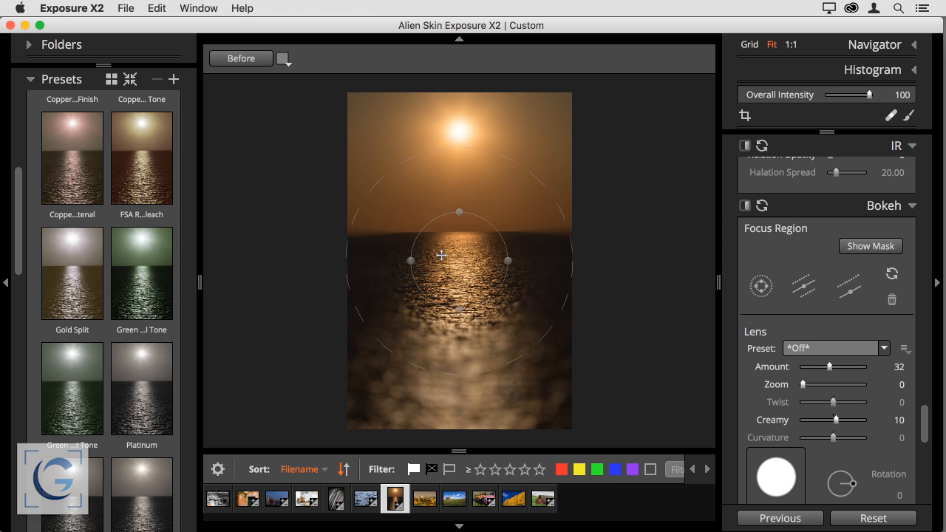
Step: View the mask of the circular Bokeh focus region and return to the normal photo view
{"action": "scroll", "coordinate": [795, 321], "scroll_direction": "up", "scroll_amount": 8}
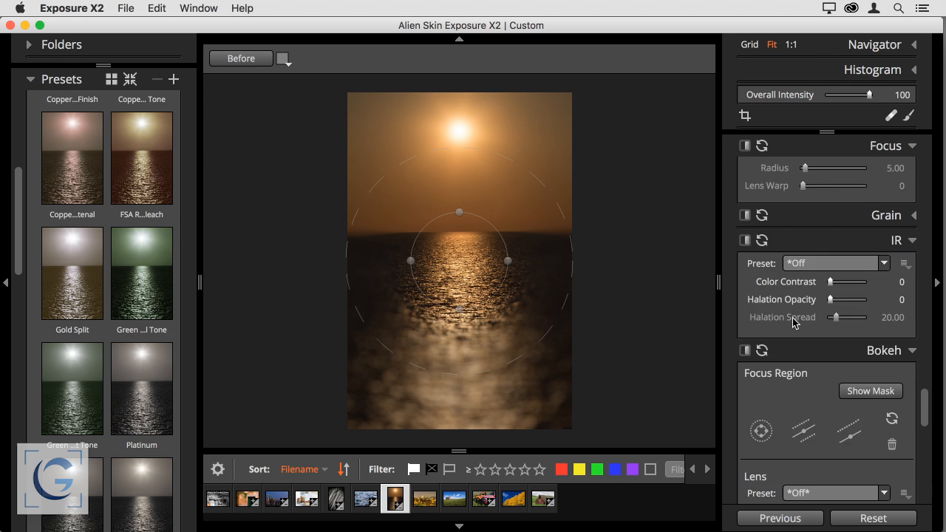
{"action": "scroll", "coordinate": [795, 319], "scroll_direction": "up", "scroll_amount": 3}
{"action": "scroll", "coordinate": [795, 321], "scroll_direction": "down", "scroll_amount": 1}
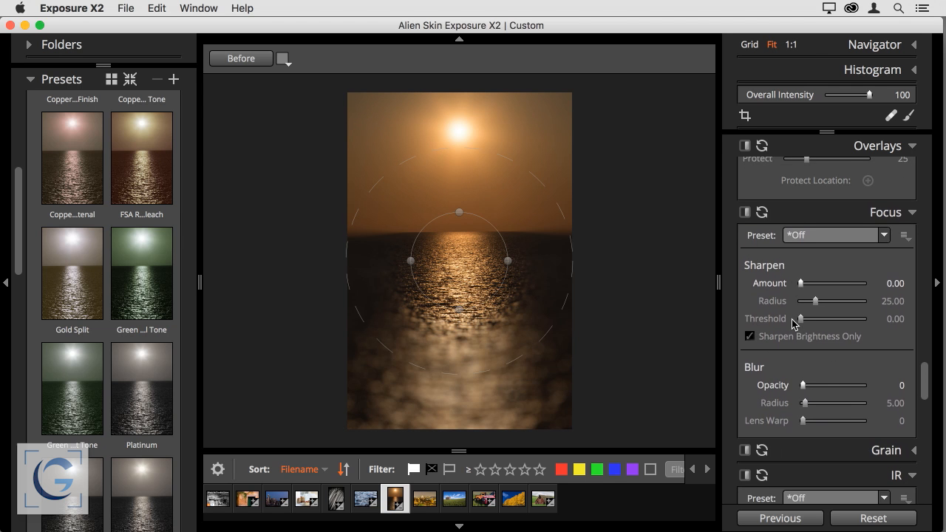
{"action": "scroll", "coordinate": [757, 352], "scroll_direction": "down", "scroll_amount": 1}
{"action": "scroll", "coordinate": [759, 355], "scroll_direction": "down", "scroll_amount": 5}
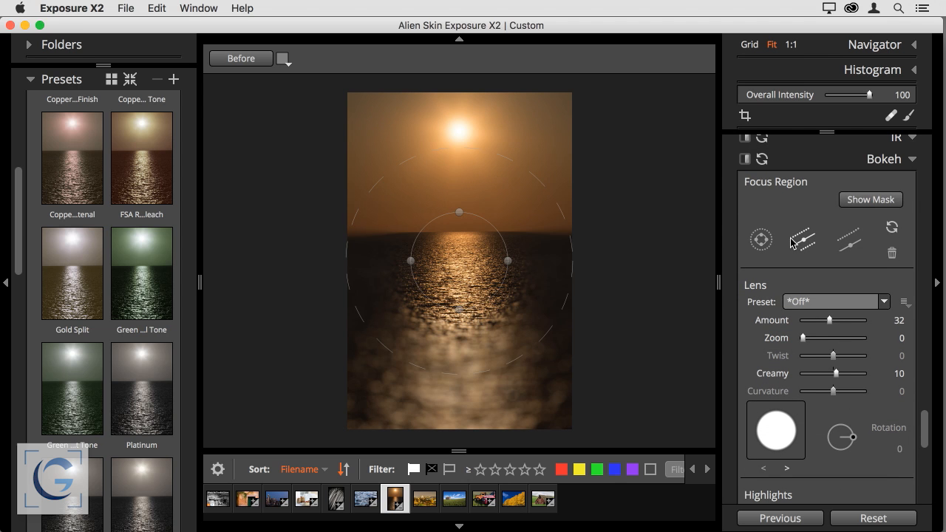
{"action": "left_click", "coordinate": [870, 201]}
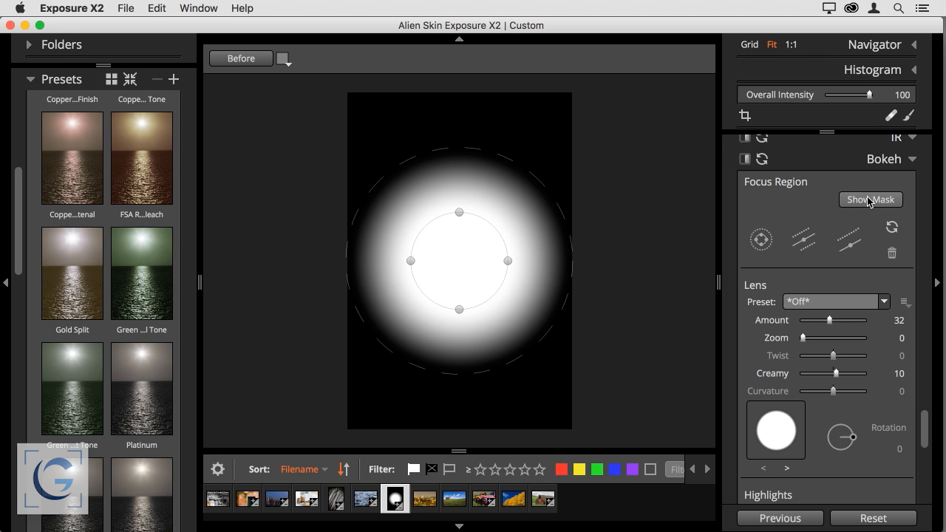
{"action": "left_click", "coordinate": [870, 201]}
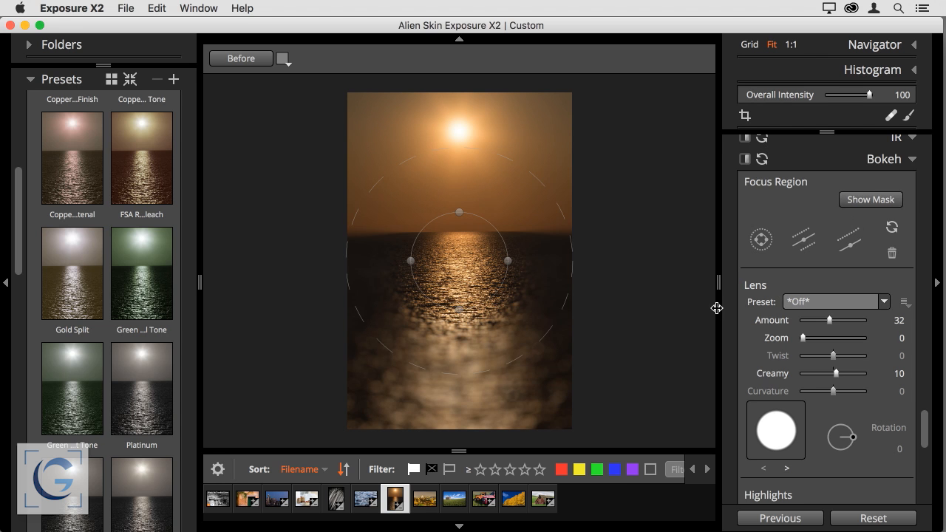
Step: Change the Bokeh focus region to a horizontal band and apply the Traditional Lenses preset Mirror Lens, Boost Highlights
{"action": "left_click", "coordinate": [804, 240]}
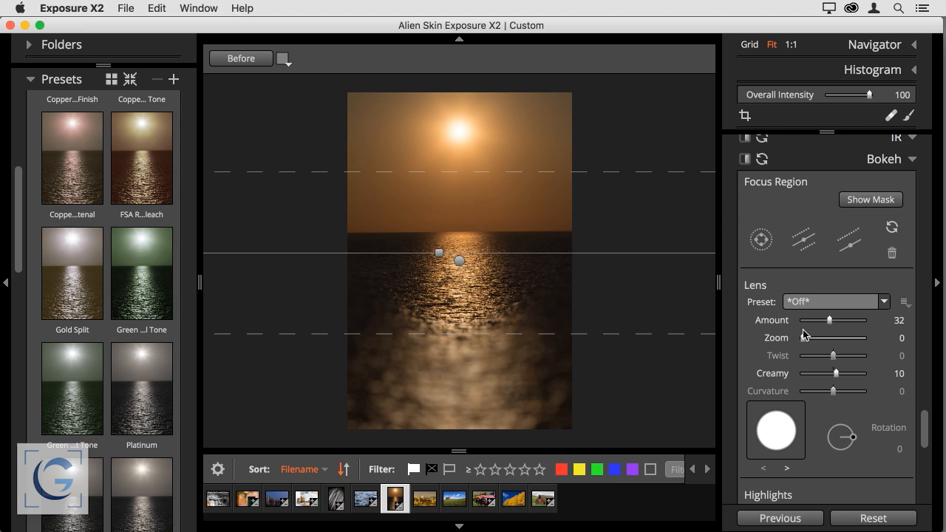
{"action": "left_click_drag", "start_coordinate": [828, 328], "coordinate": [830, 323]}
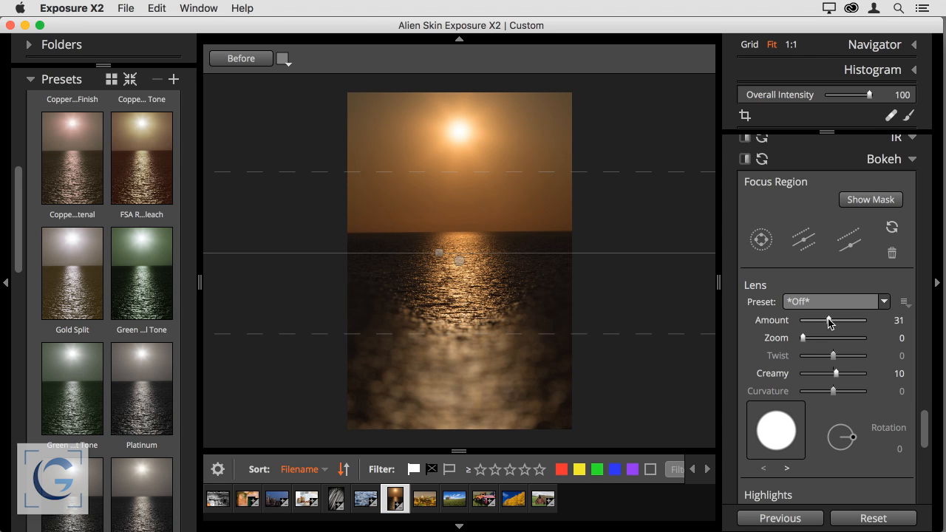
{"action": "left_click", "coordinate": [834, 304]}
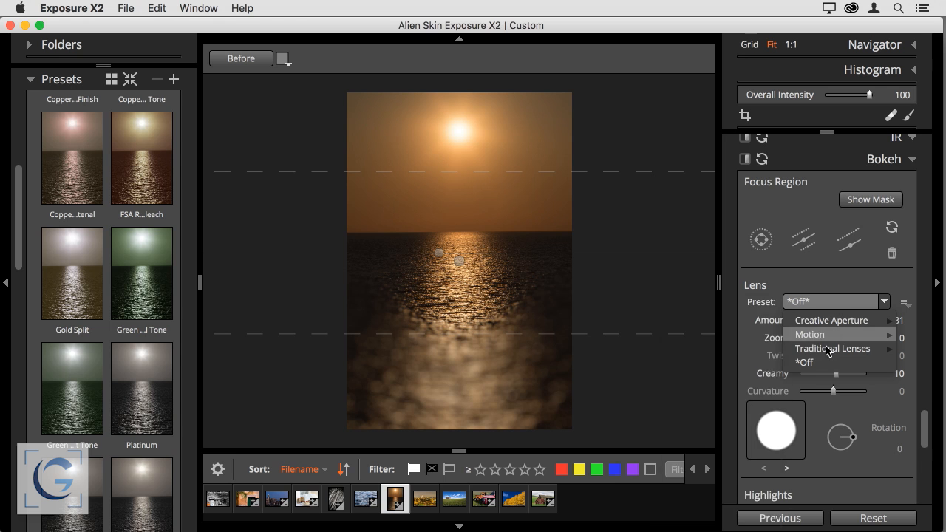
{"action": "mouse_move", "coordinate": [827, 351]}
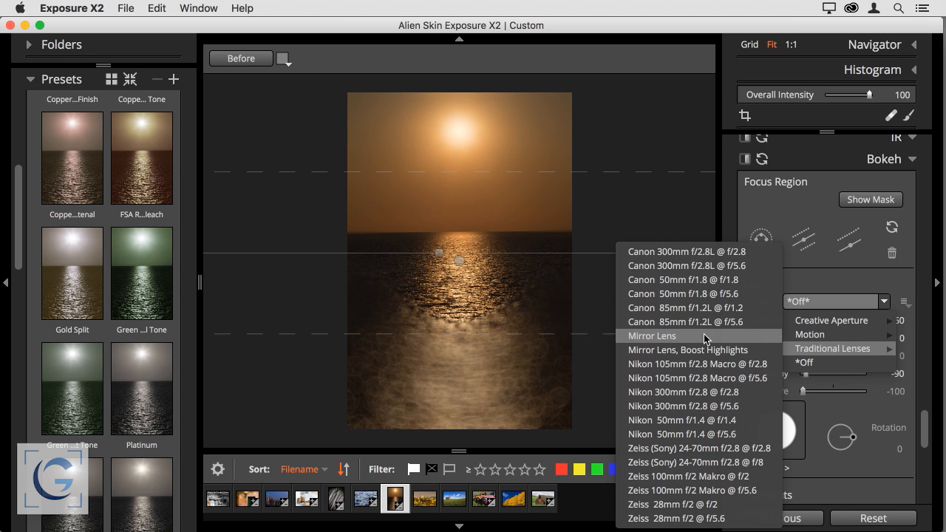
{"action": "left_click", "coordinate": [703, 350]}
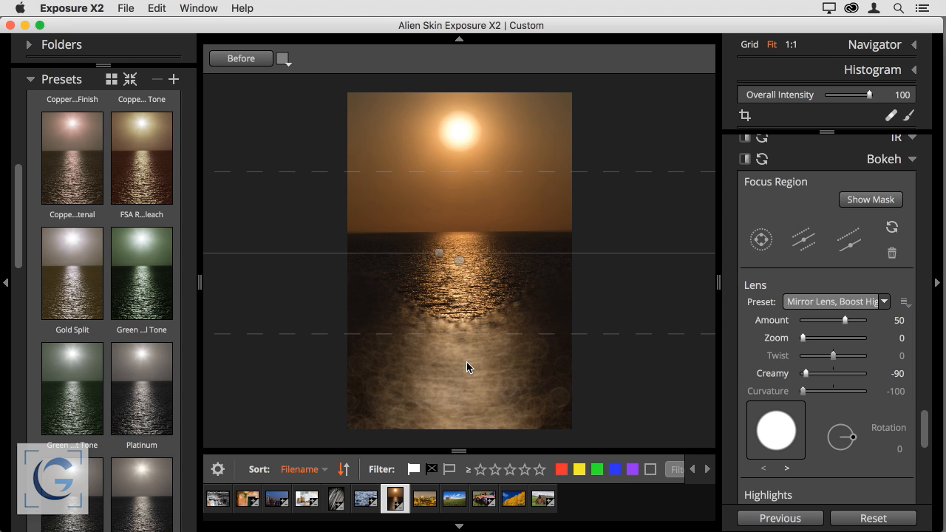
Step: Apply the Creative Aperture preset X Factor and set its Amount to 27 and Creamy to 24
{"action": "left_click", "coordinate": [825, 303]}
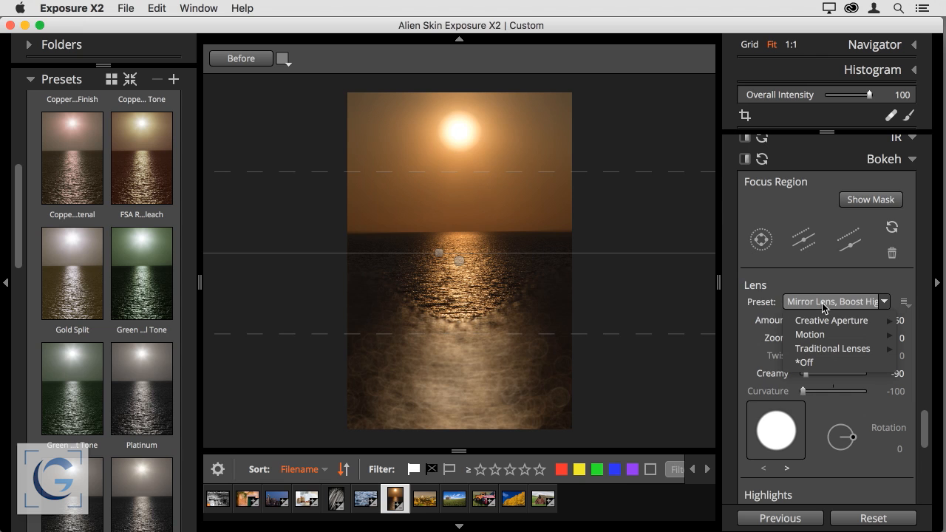
{"action": "mouse_move", "coordinate": [822, 327]}
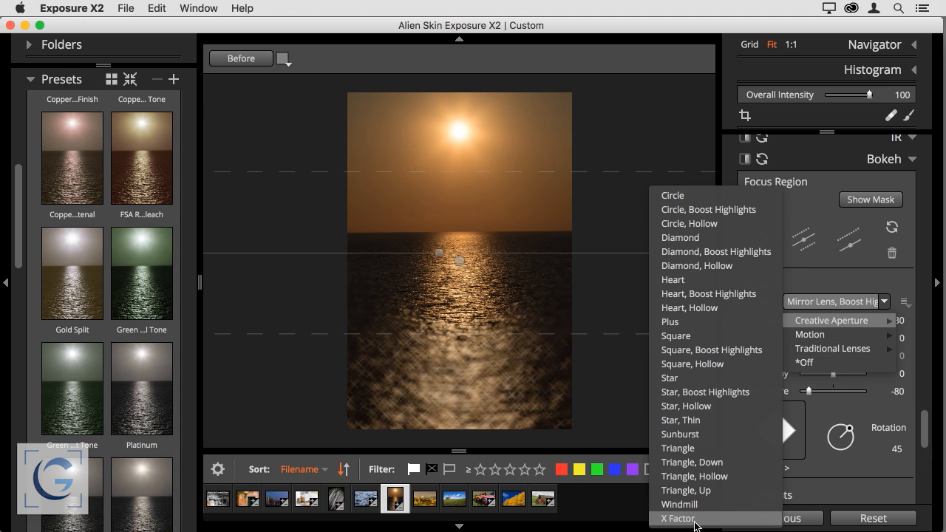
{"action": "left_click", "coordinate": [695, 519]}
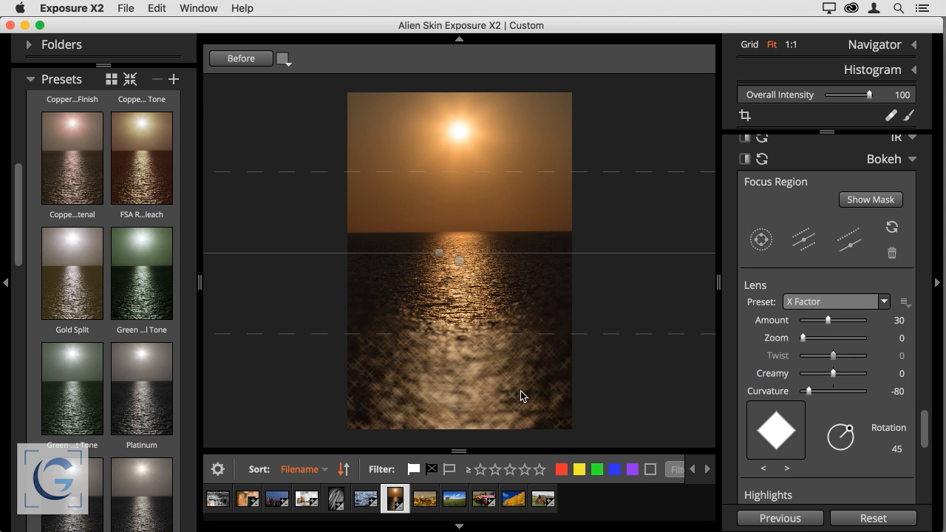
{"action": "left_click_drag", "start_coordinate": [829, 323], "coordinate": [799, 339]}
{"action": "mouse_move", "coordinate": [833, 373]}
{"action": "left_mouse_down"}
{"action": "mouse_move", "coordinate": [847, 374]}
{"action": "mouse_move", "coordinate": [808, 376]}
{"action": "mouse_move", "coordinate": [841, 374]}
{"action": "left_mouse_up"}
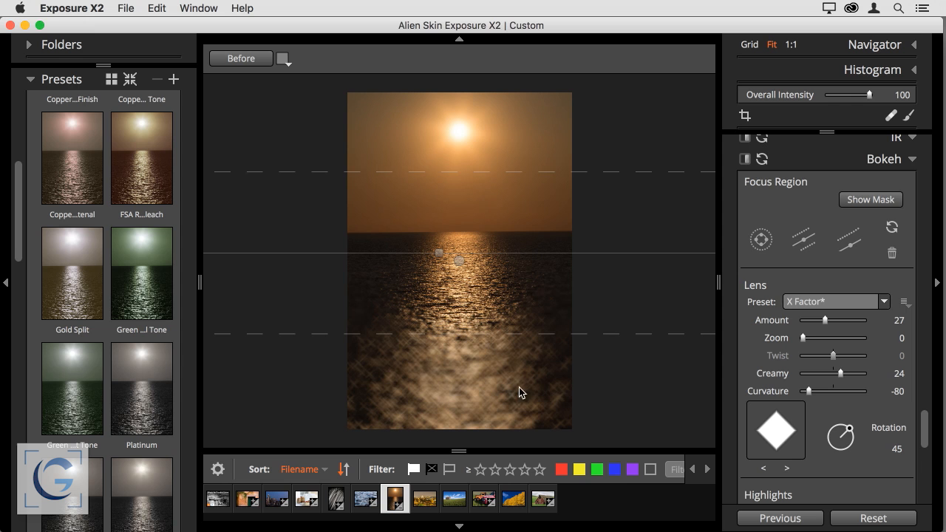
Step: Set the lens Curvature to -100 and the Amount to 39, first trying Amount 98
{"action": "mouse_move", "coordinate": [808, 391]}
{"action": "left_mouse_down"}
{"action": "mouse_move", "coordinate": [841, 391]}
{"action": "mouse_move", "coordinate": [801, 391]}
{"action": "left_mouse_up"}
{"action": "left_click_drag", "start_coordinate": [825, 321], "coordinate": [863, 324]}
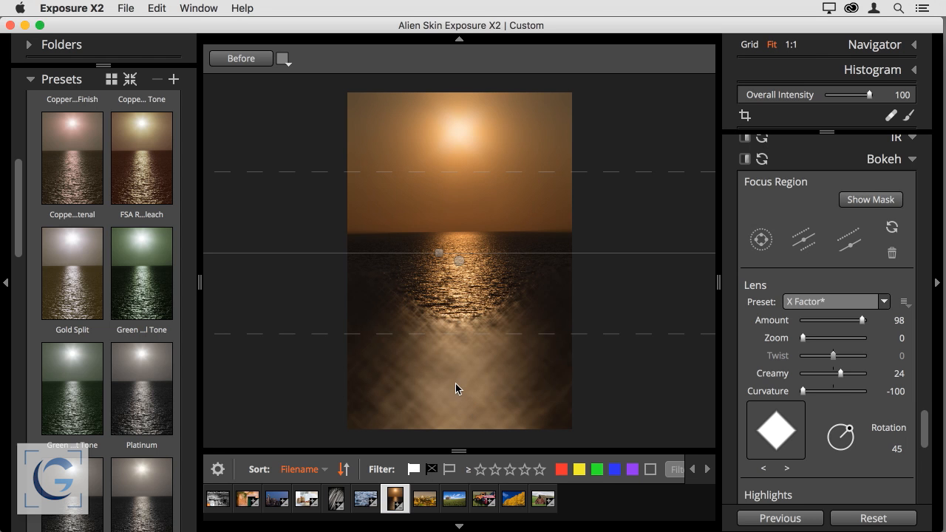
{"action": "left_click_drag", "start_coordinate": [862, 321], "coordinate": [835, 323]}
Step: Try adding further circular, band and one-sided focus regions over the sea, and reset the focus region to its default circle
{"action": "left_click", "coordinate": [761, 239]}
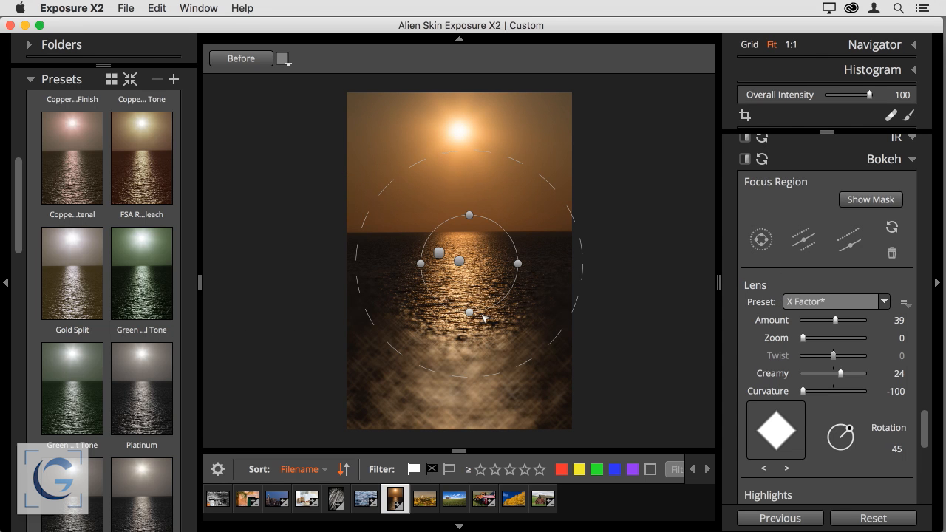
{"action": "left_click", "coordinate": [804, 238]}
{"action": "left_click", "coordinate": [863, 242]}
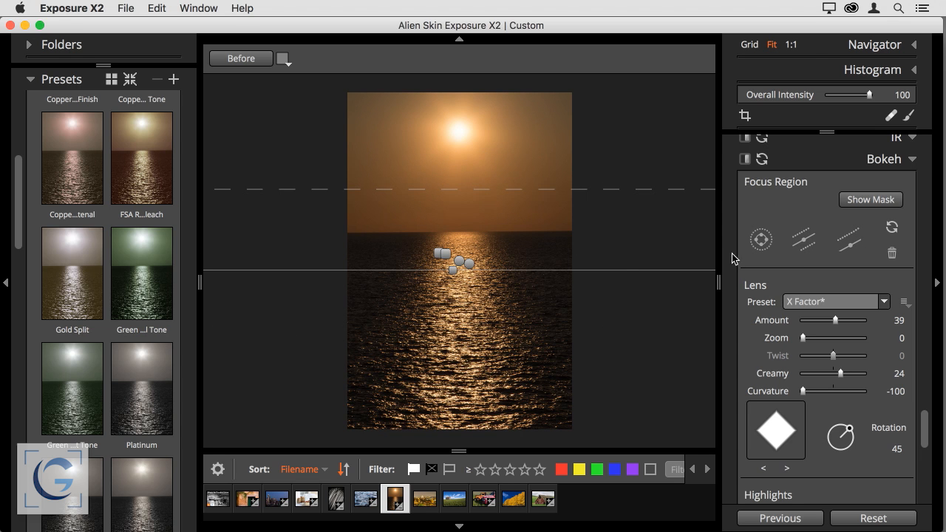
{"action": "left_click", "coordinate": [803, 239]}
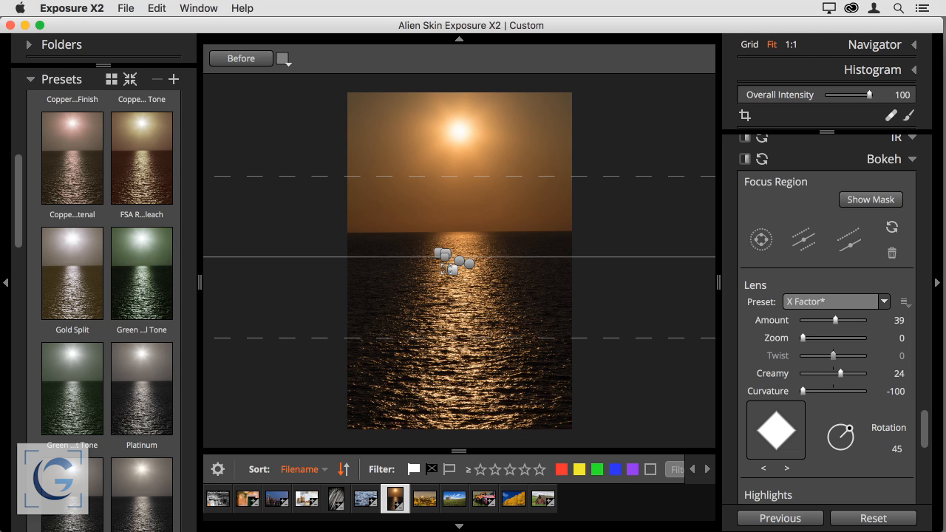
{"action": "left_click", "coordinate": [454, 271]}
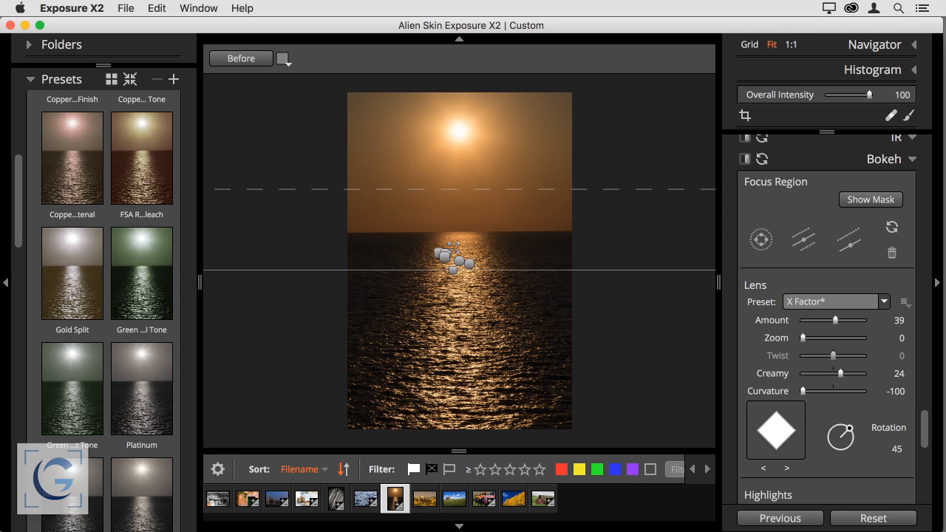
{"action": "left_click", "coordinate": [761, 239]}
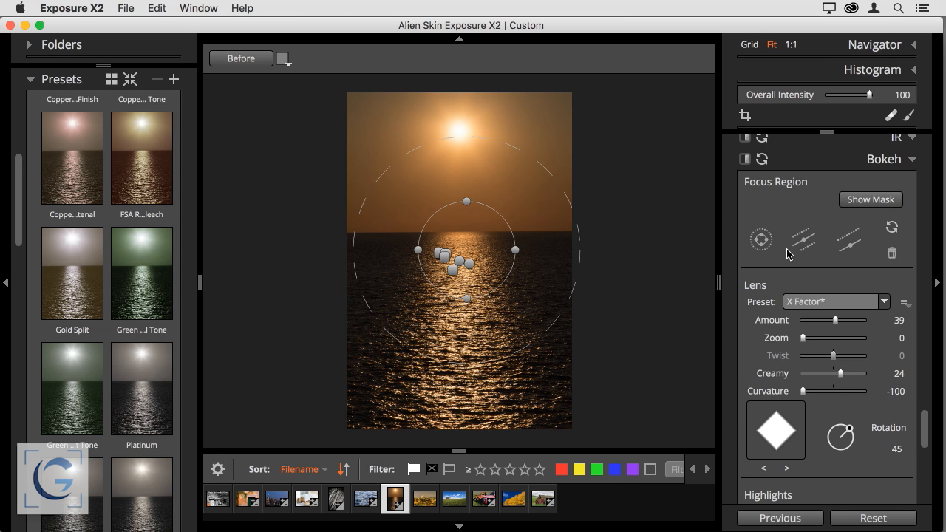
{"action": "left_click", "coordinate": [891, 227]}
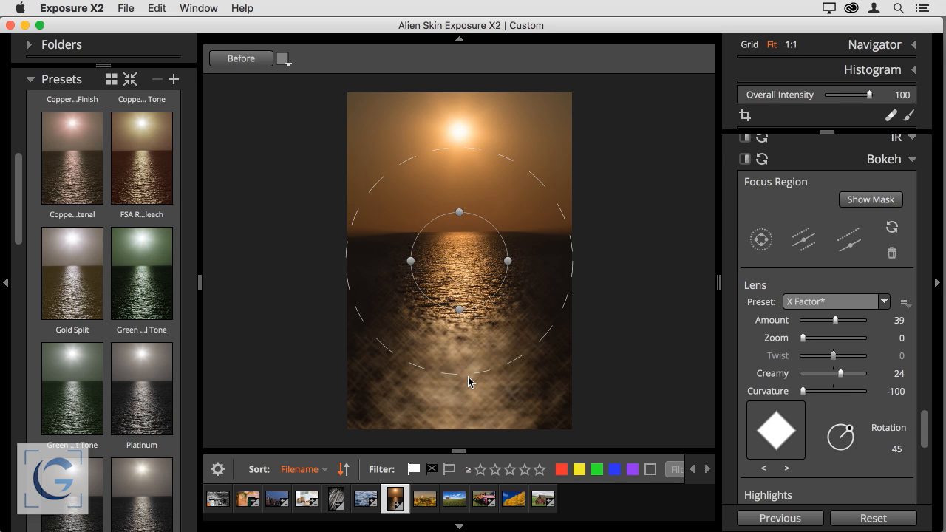
Step: Restore the unmodified Creative Aperture preset X Factor for the sunset photo's bokeh
{"action": "left_click", "coordinate": [829, 303]}
{"action": "mouse_move", "coordinate": [829, 320]}
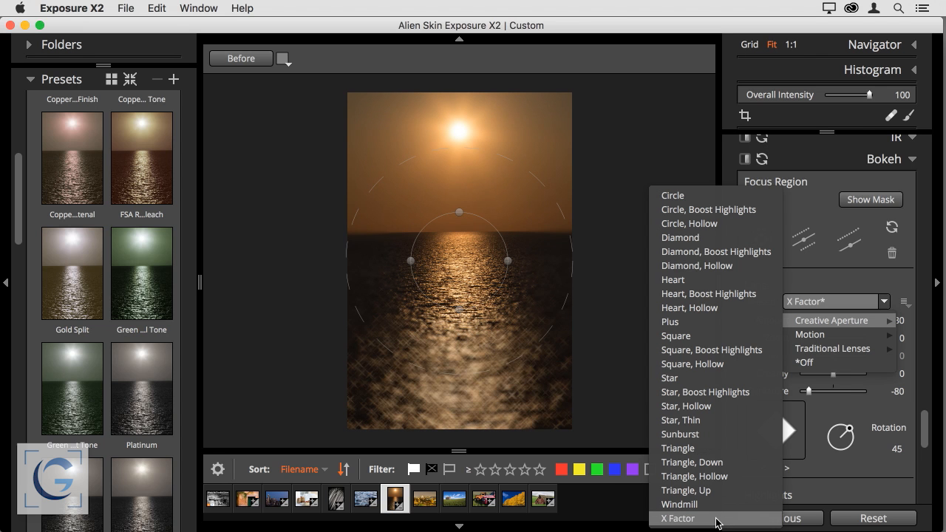
{"action": "left_click", "coordinate": [678, 518]}
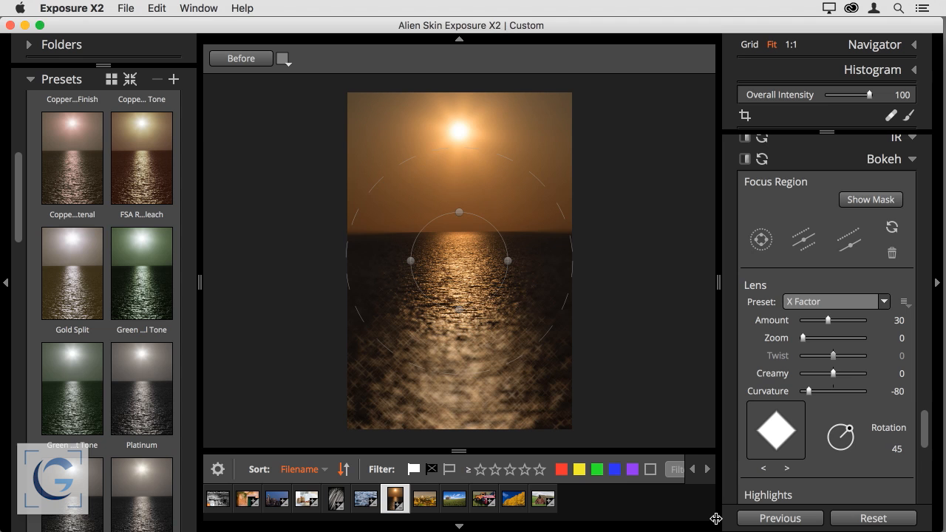
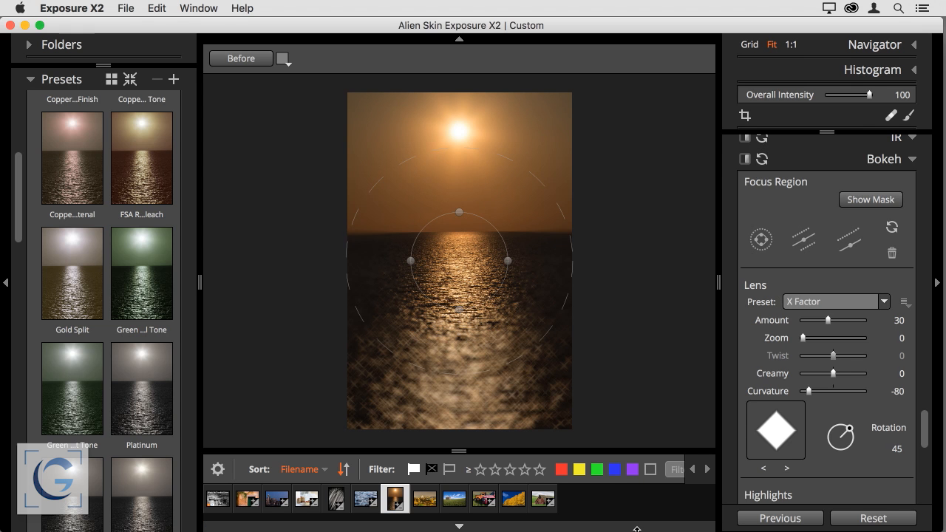
Step: Open the photo of the city skyline with the illuminated dome and turn off its Bokeh adjustments
{"action": "left_click", "coordinate": [426, 501]}
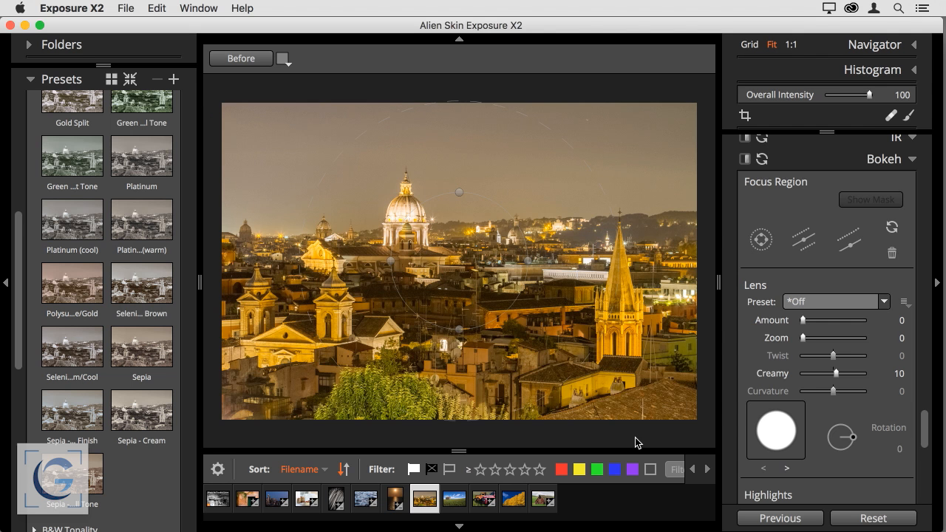
{"action": "left_click", "coordinate": [745, 159]}
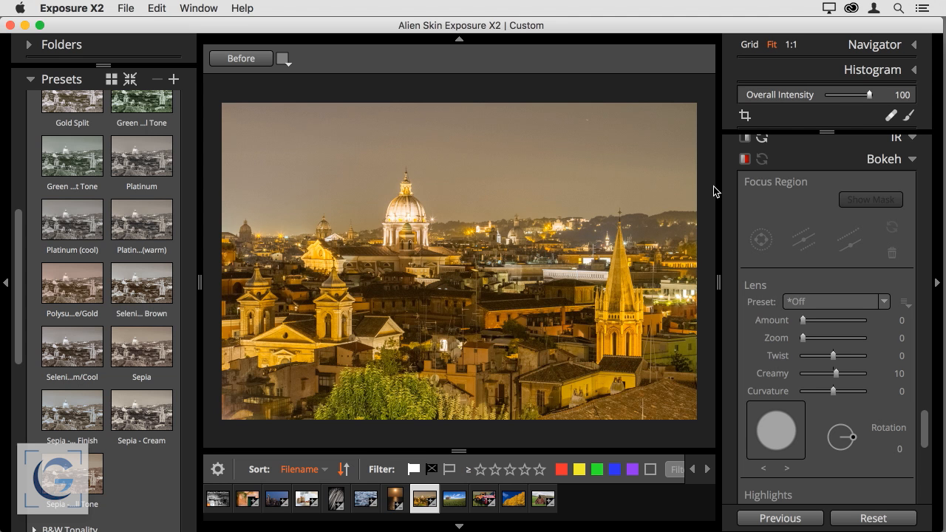
Step: Convert the city skyline photo to Black & White in the Basic adjustments
{"action": "scroll", "coordinate": [771, 181], "scroll_direction": "up", "scroll_amount": 15}
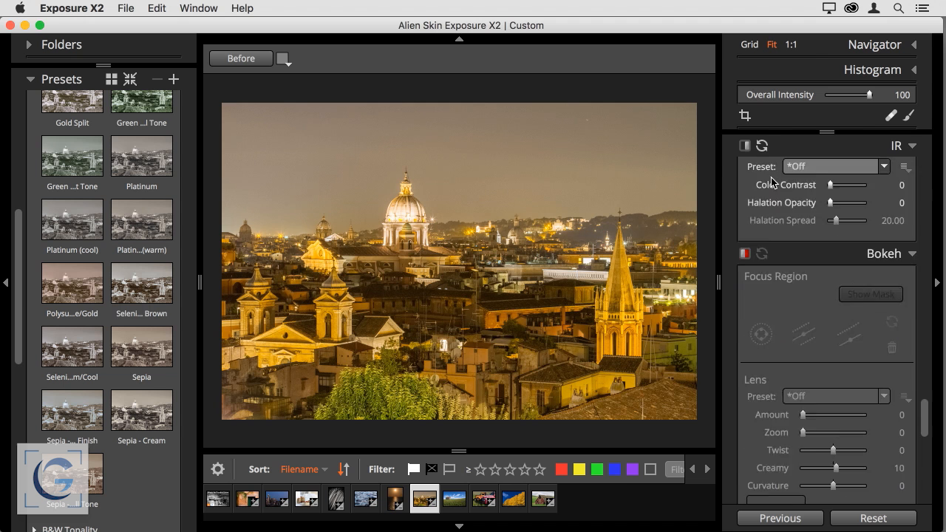
{"action": "scroll", "coordinate": [771, 182], "scroll_direction": "up", "scroll_amount": 15}
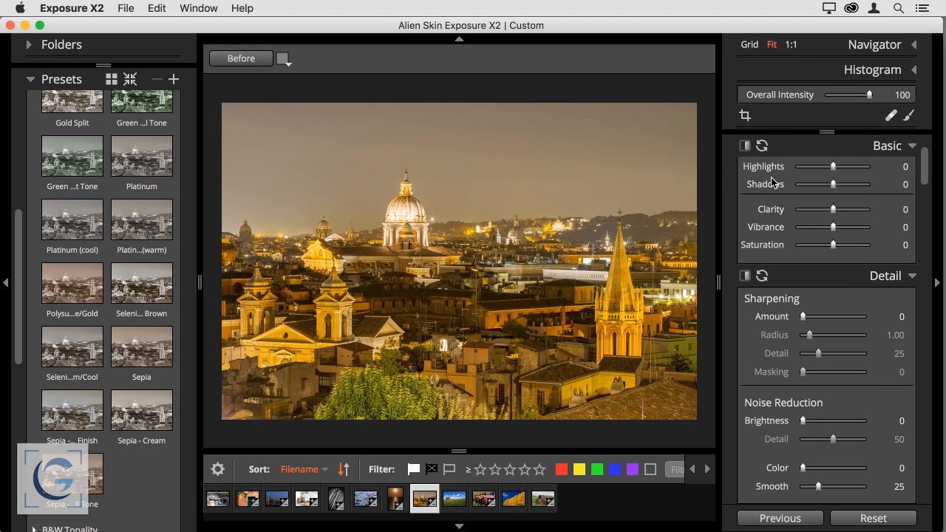
{"action": "scroll", "coordinate": [771, 181], "scroll_direction": "up", "scroll_amount": 4}
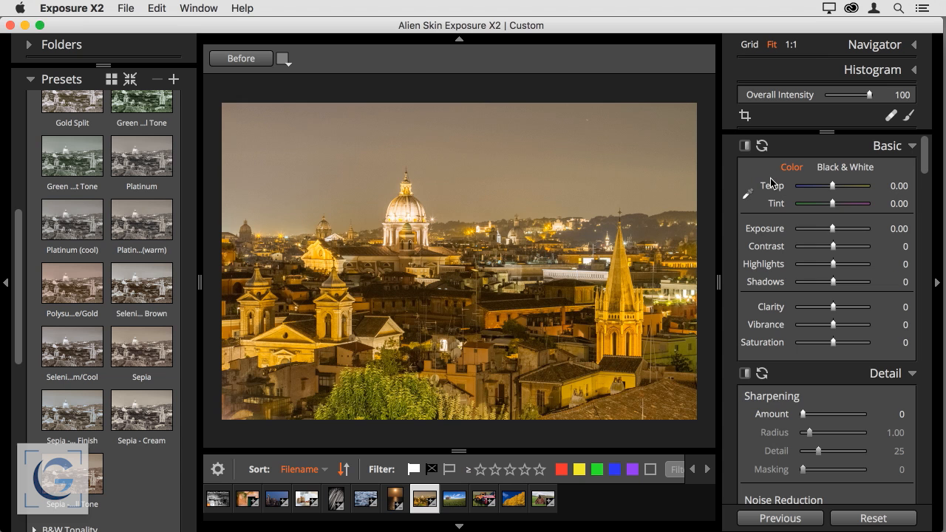
{"action": "left_click", "coordinate": [835, 173]}
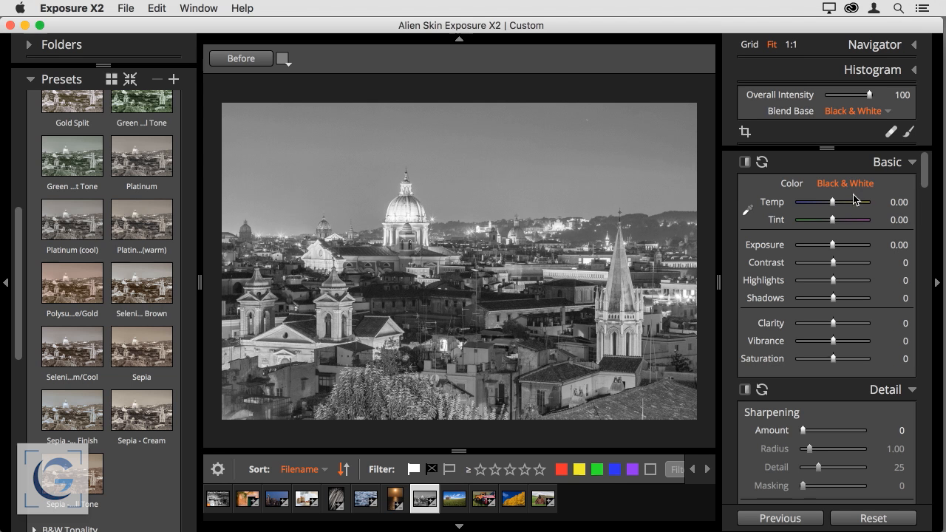
Step: Adjust the city photo's Color Sensitivity to Reds 39, Yellows 6, Greens -41, Cyans -34, Blues -44 and Magentas 8
{"action": "scroll", "coordinate": [841, 287], "scroll_direction": "down", "scroll_amount": 5}
{"action": "scroll", "coordinate": [839, 291], "scroll_direction": "down", "scroll_amount": 8}
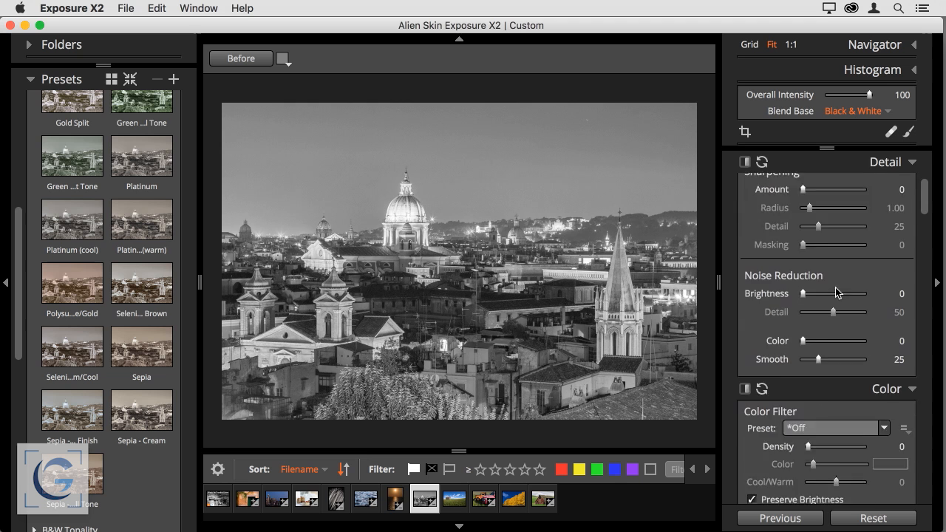
{"action": "scroll", "coordinate": [837, 293], "scroll_direction": "down", "scroll_amount": 1}
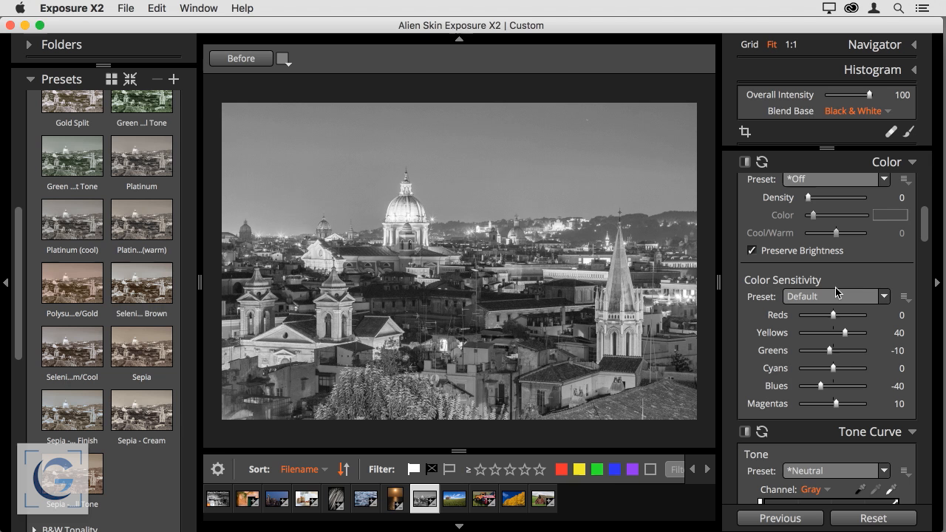
{"action": "mouse_move", "coordinate": [846, 331]}
{"action": "left_mouse_down"}
{"action": "mouse_move", "coordinate": [862, 329]}
{"action": "mouse_move", "coordinate": [839, 335]}
{"action": "left_mouse_up"}
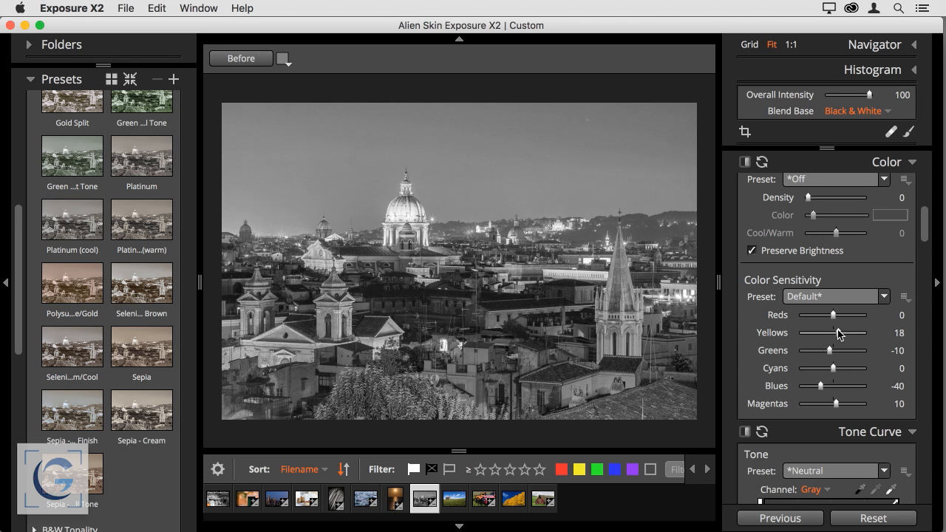
{"action": "left_click_drag", "start_coordinate": [821, 385], "coordinate": [819, 354]}
{"action": "scroll", "coordinate": [834, 365], "scroll_direction": "up", "scroll_amount": 1}
{"action": "scroll", "coordinate": [822, 366], "scroll_direction": "down", "scroll_amount": 1}
{"action": "scroll", "coordinate": [814, 354], "scroll_direction": "up", "scroll_amount": 1}
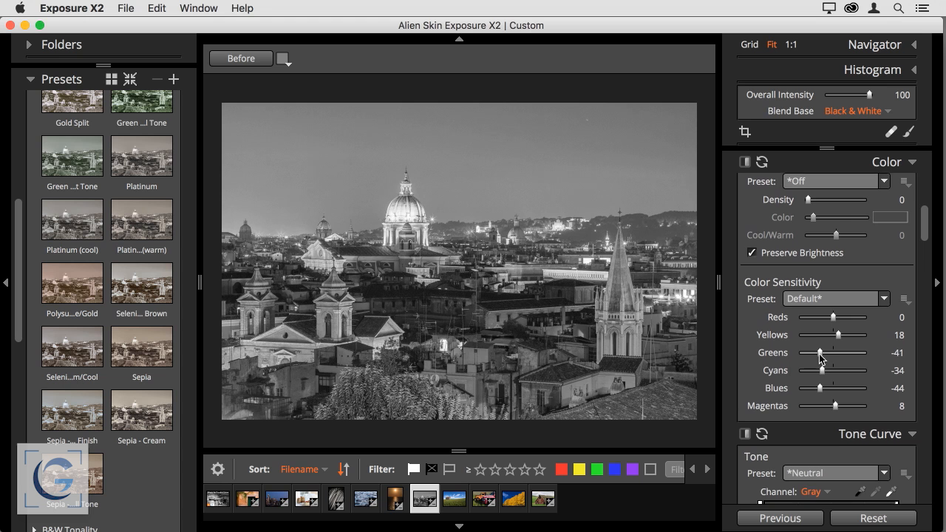
{"action": "scroll", "coordinate": [820, 354], "scroll_direction": "down", "scroll_amount": 1}
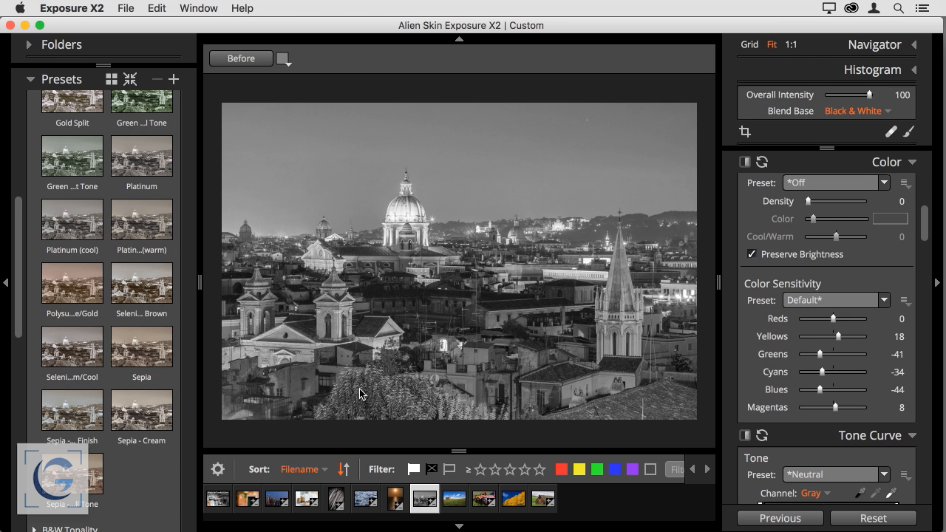
{"action": "mouse_move", "coordinate": [832, 320]}
{"action": "left_mouse_down"}
{"action": "mouse_move", "coordinate": [851, 320]}
{"action": "mouse_move", "coordinate": [833, 336]}
{"action": "left_mouse_up"}
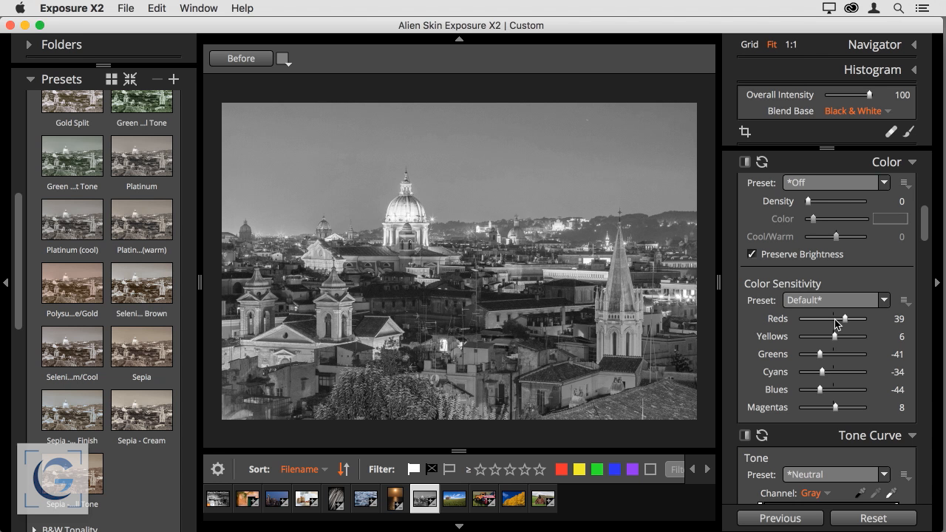
Step: Set the city photo's Clarity to 45, Highlights to -20 and Shadows to -66, and raise its Contrast slightly in the Basic adjustments
{"action": "scroll", "coordinate": [836, 323], "scroll_direction": "up", "scroll_amount": 3}
{"action": "scroll", "coordinate": [833, 326], "scroll_direction": "up", "scroll_amount": 6}
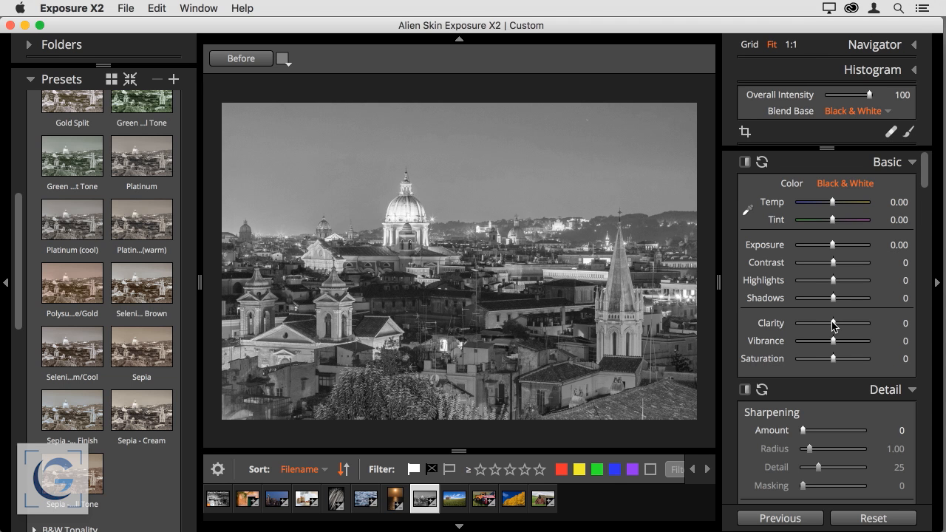
{"action": "left_click_drag", "start_coordinate": [832, 323], "coordinate": [849, 323]}
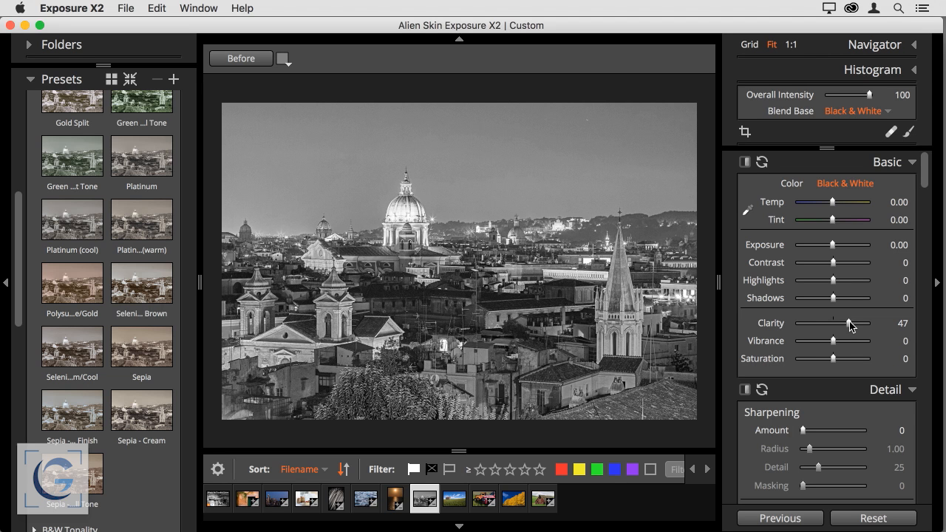
{"action": "left_click", "coordinate": [847, 323]}
{"action": "left_click_drag", "start_coordinate": [833, 281], "coordinate": [831, 284]}
{"action": "left_click_drag", "start_coordinate": [831, 282], "coordinate": [826, 284]}
{"action": "left_click", "coordinate": [834, 298]}
{"action": "left_click_drag", "start_coordinate": [833, 299], "coordinate": [810, 302]}
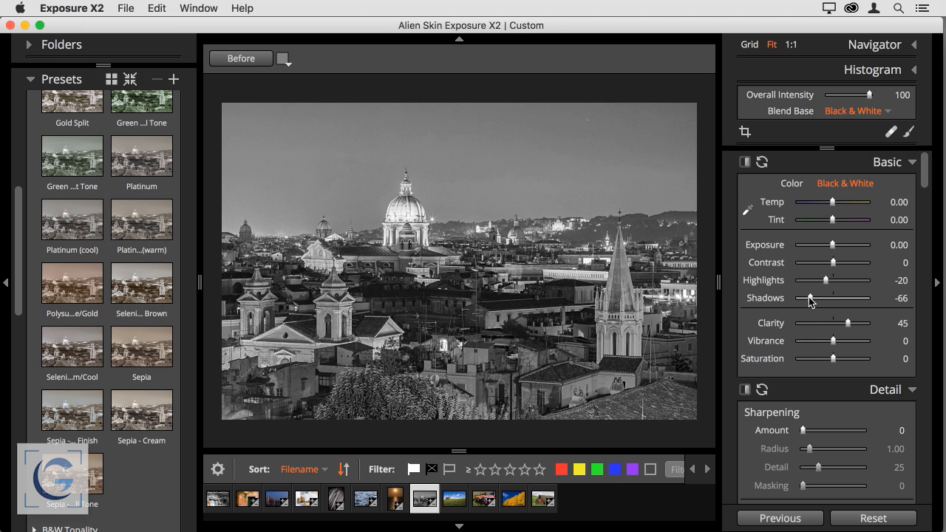
{"action": "left_click_drag", "start_coordinate": [834, 265], "coordinate": [837, 264]}
Step: Open the photo of the barn in the green field, apply the Sepia split toning preset and convert it to Black & White
{"action": "left_click", "coordinate": [455, 502]}
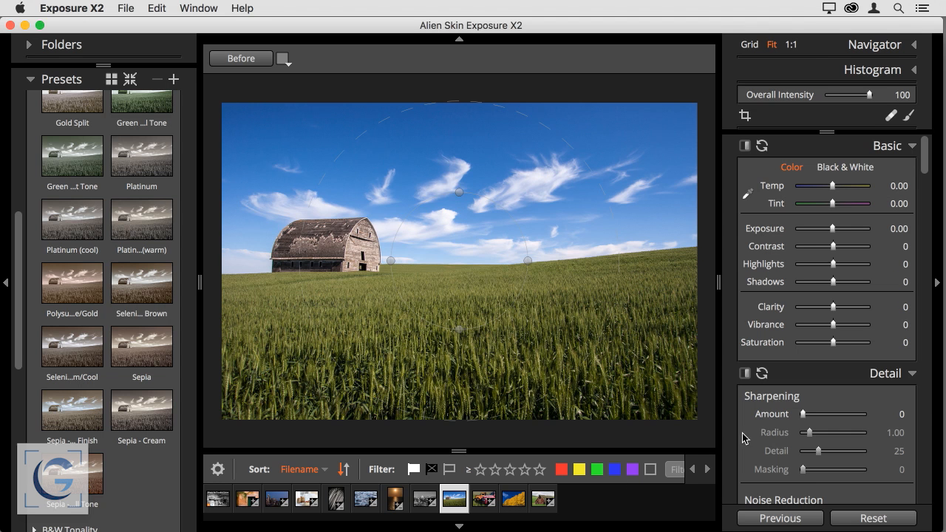
{"action": "scroll", "coordinate": [763, 430], "scroll_direction": "down", "scroll_amount": 1}
{"action": "scroll", "coordinate": [764, 430], "scroll_direction": "down", "scroll_amount": 10}
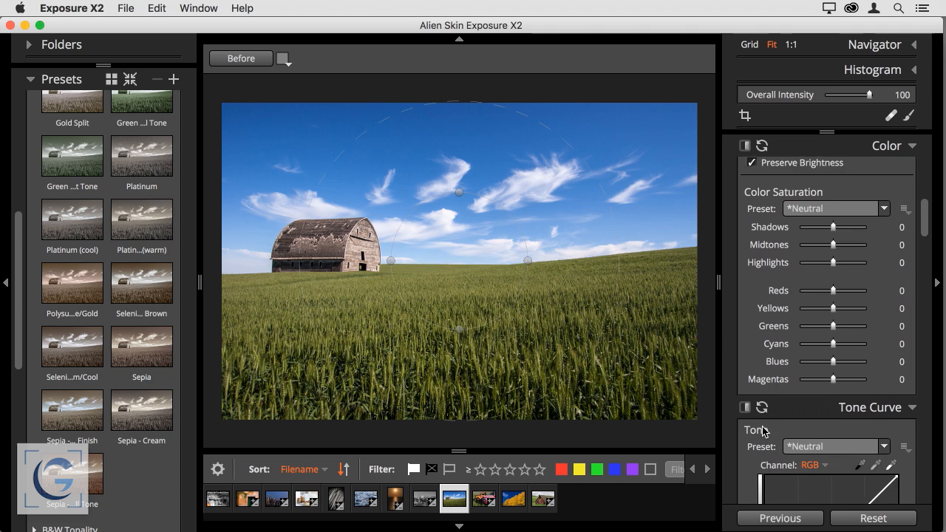
{"action": "scroll", "coordinate": [762, 431], "scroll_direction": "down", "scroll_amount": 10}
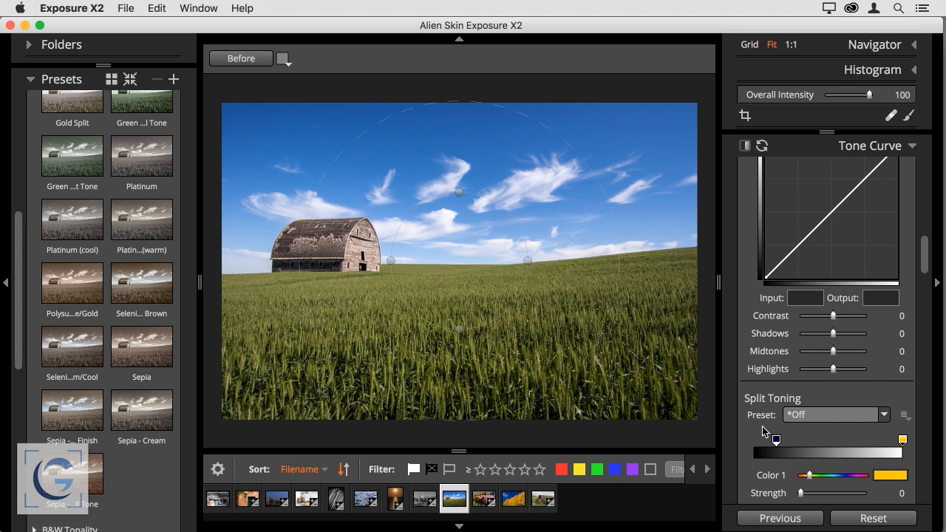
{"action": "scroll", "coordinate": [764, 431], "scroll_direction": "down", "scroll_amount": 3}
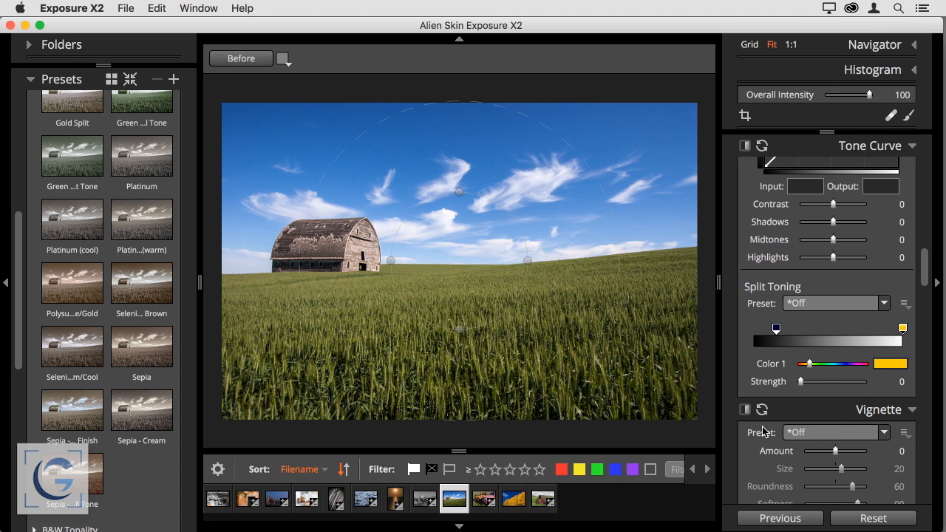
{"action": "left_click", "coordinate": [825, 302]}
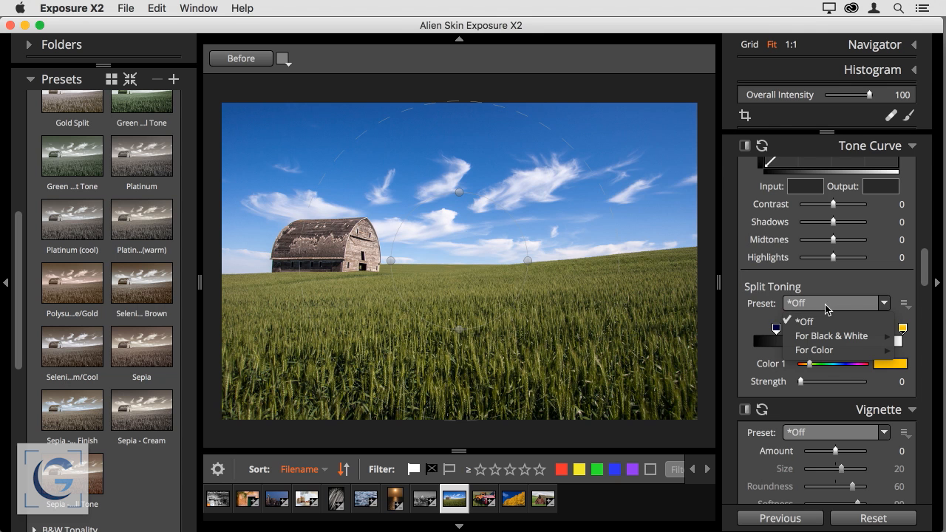
{"action": "mouse_move", "coordinate": [823, 344]}
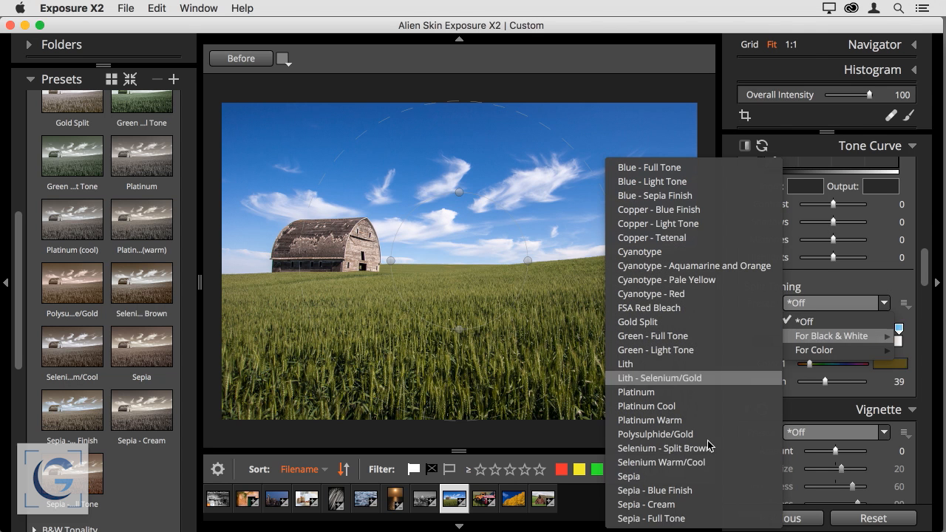
{"action": "left_click", "coordinate": [676, 476]}
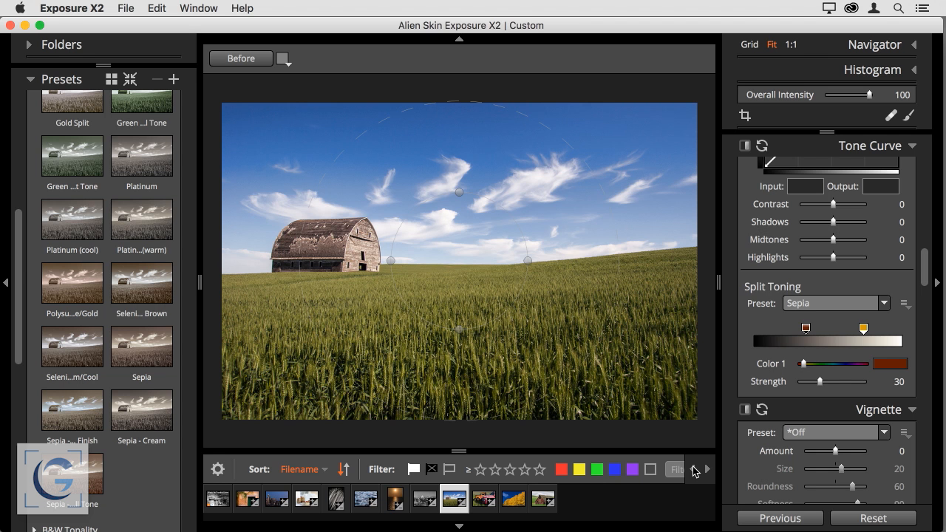
{"action": "scroll", "coordinate": [875, 244], "scroll_direction": "up", "scroll_amount": 10}
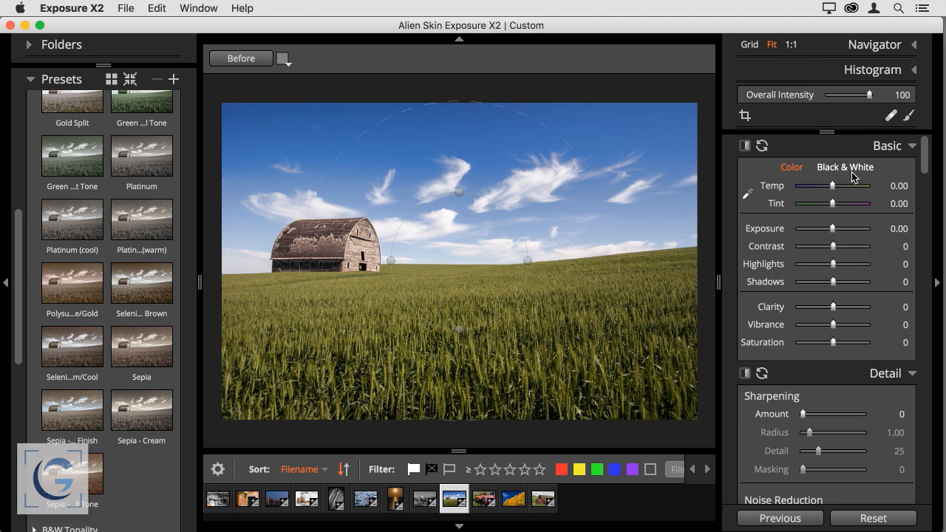
{"action": "left_click", "coordinate": [852, 171]}
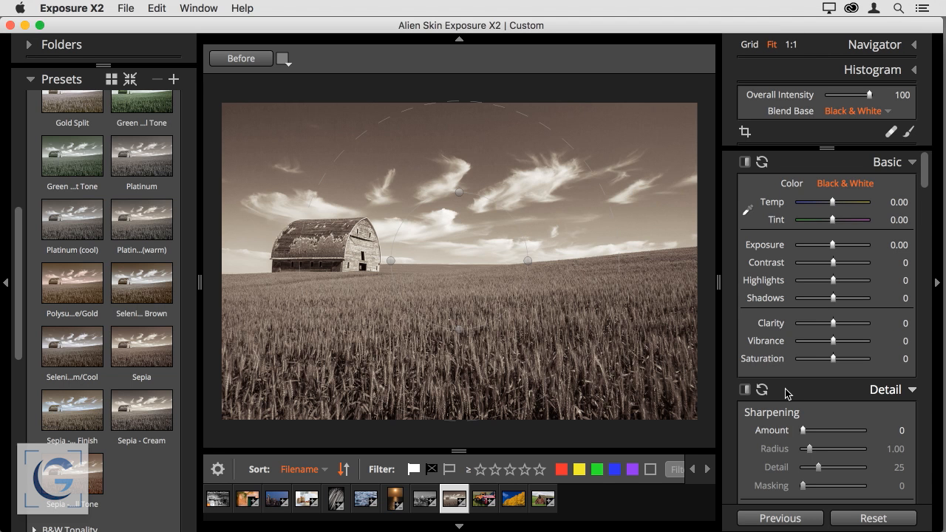
Step: Preview the Split Toning presets for Black & White, such as Cyanotype, on the barn photo without applying one
{"action": "scroll", "coordinate": [786, 393], "scroll_direction": "down", "scroll_amount": 15}
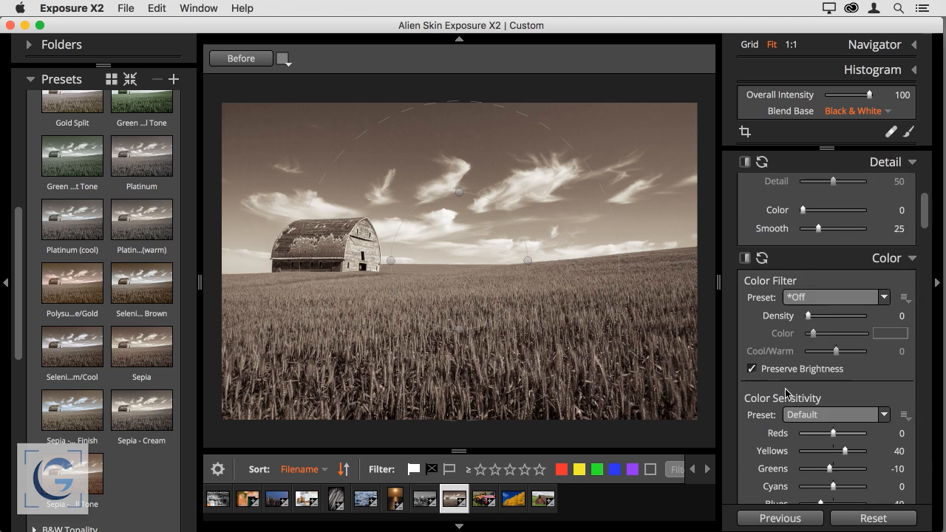
{"action": "scroll", "coordinate": [786, 393], "scroll_direction": "down", "scroll_amount": 1}
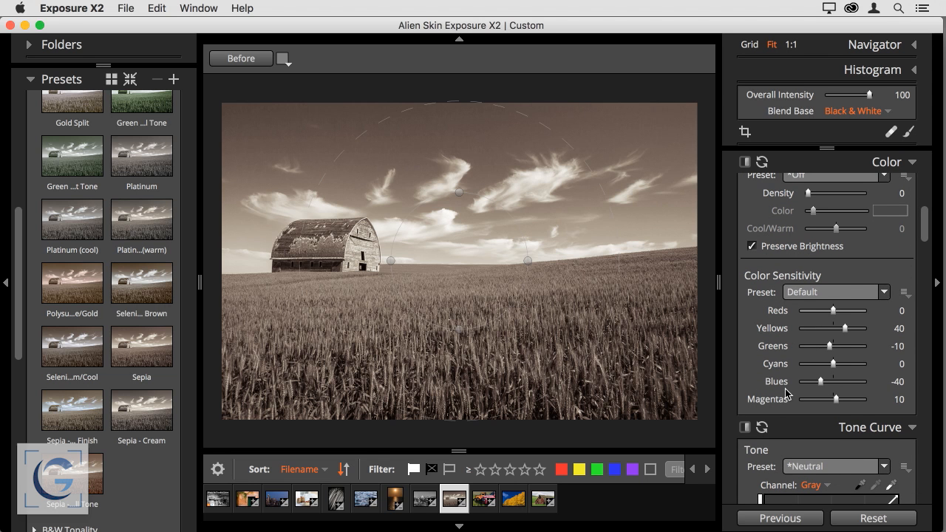
{"action": "scroll", "coordinate": [786, 393], "scroll_direction": "down", "scroll_amount": 8}
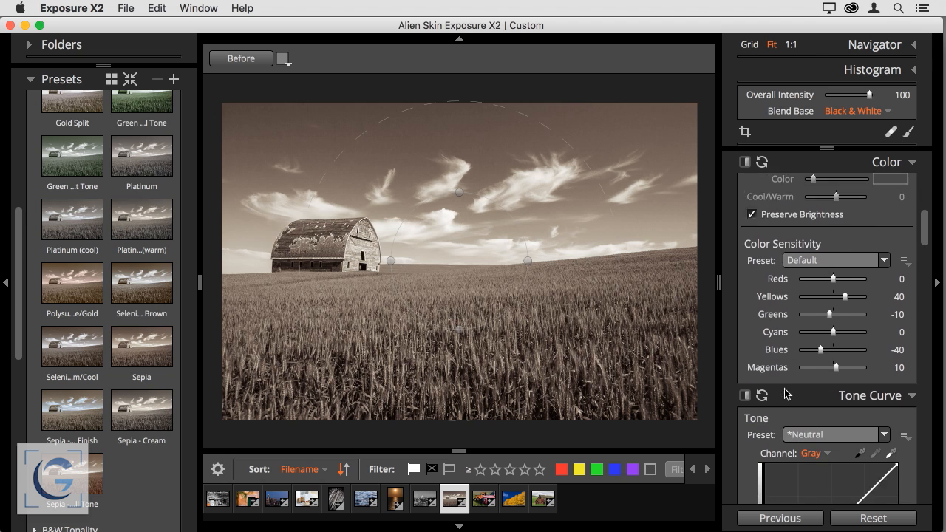
{"action": "scroll", "coordinate": [786, 393], "scroll_direction": "down", "scroll_amount": 12}
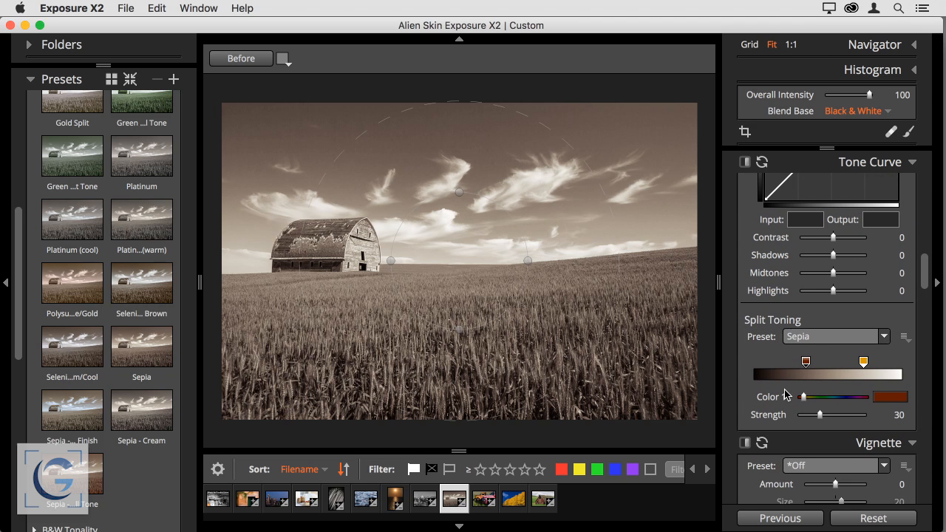
{"action": "left_click", "coordinate": [819, 336]}
{"action": "mouse_move", "coordinate": [819, 378]}
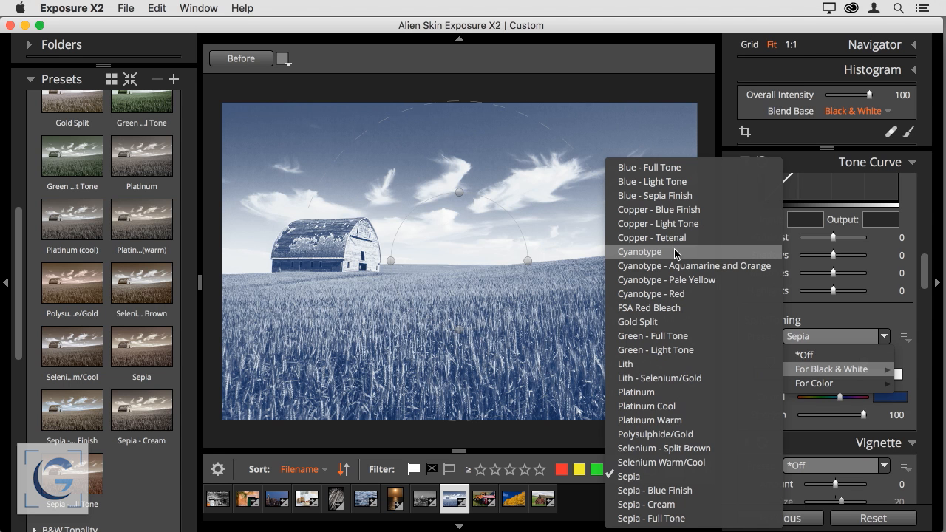
{"action": "left_click", "coordinate": [817, 408]}
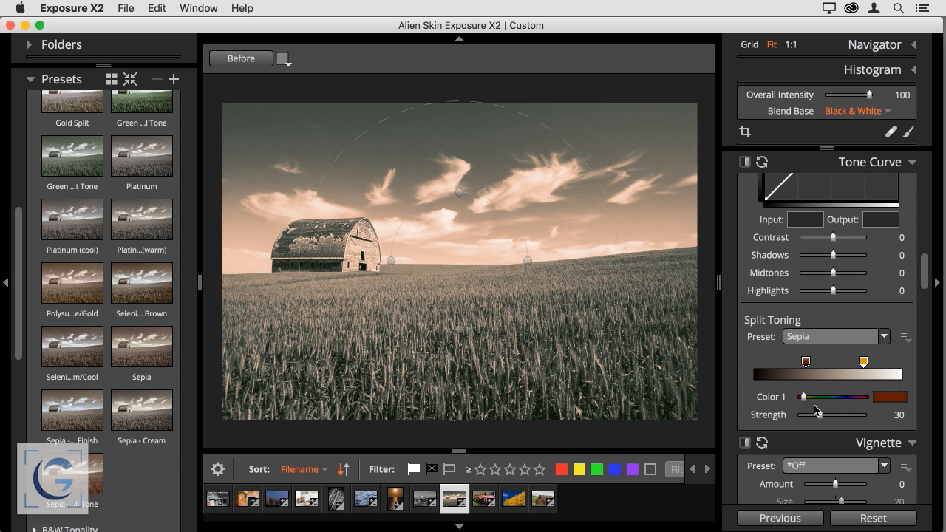
Step: Change the barn photo's split toning Color 1 to dark blue and reduce its Strength to 14
{"action": "left_click_drag", "start_coordinate": [806, 400], "coordinate": [836, 398]}
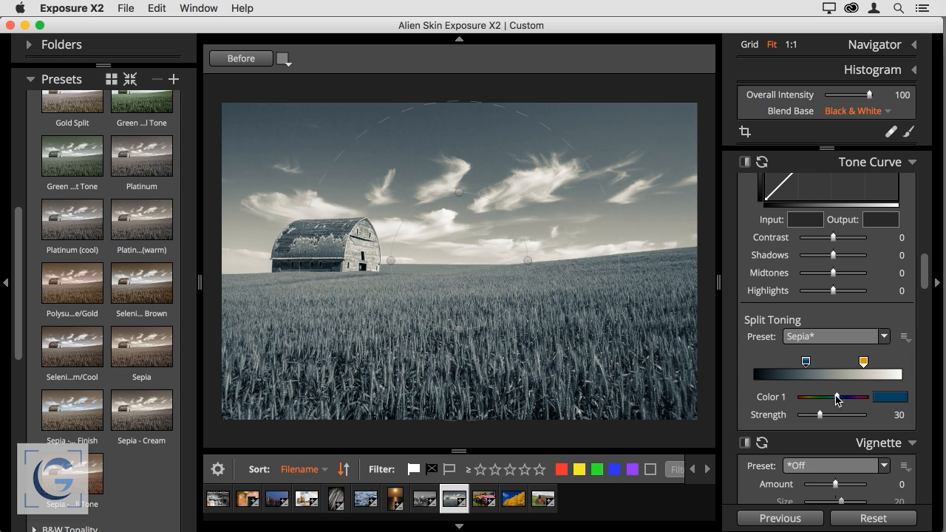
{"action": "left_click_drag", "start_coordinate": [837, 400], "coordinate": [808, 416]}
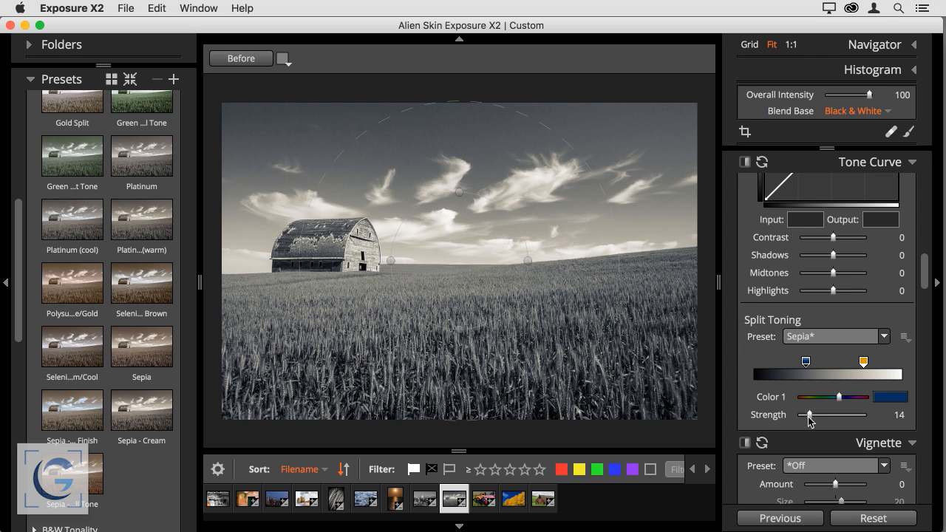
Step: Open the photo of the two old trucks, convert it to Black & White and set Clarity to 47
{"action": "left_click", "coordinate": [481, 502]}
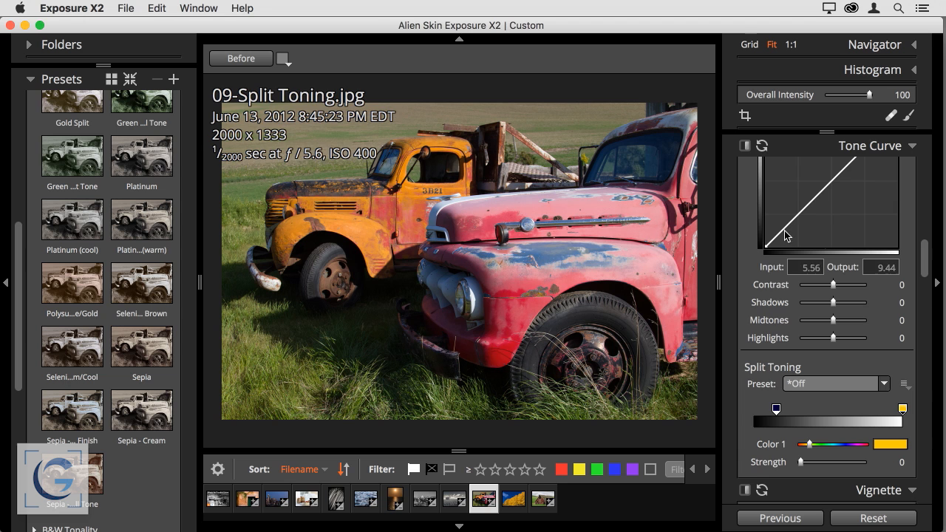
{"action": "scroll", "coordinate": [813, 236], "scroll_direction": "up", "scroll_amount": 10}
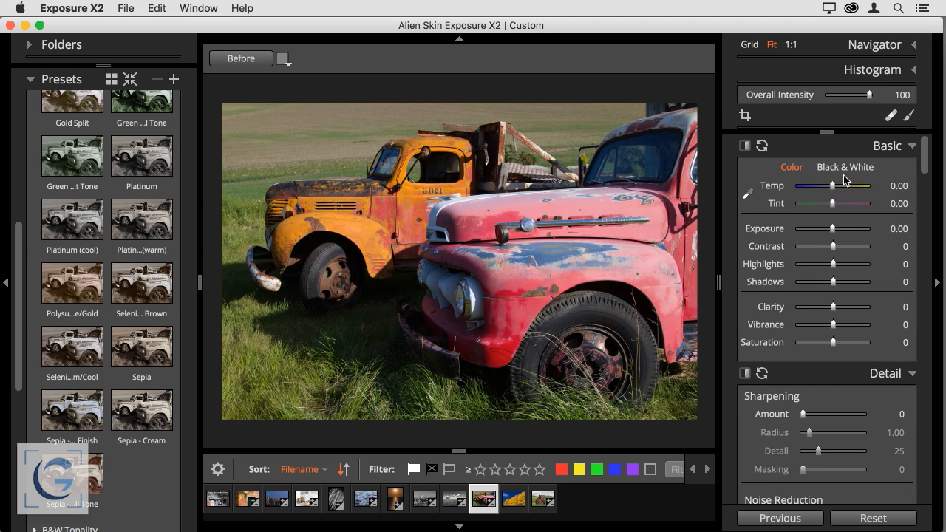
{"action": "left_click", "coordinate": [845, 172]}
{"action": "scroll", "coordinate": [838, 382], "scroll_direction": "down", "scroll_amount": 4}
{"action": "scroll", "coordinate": [838, 383], "scroll_direction": "up", "scroll_amount": 3}
{"action": "left_click_drag", "start_coordinate": [833, 237], "coordinate": [851, 237]}
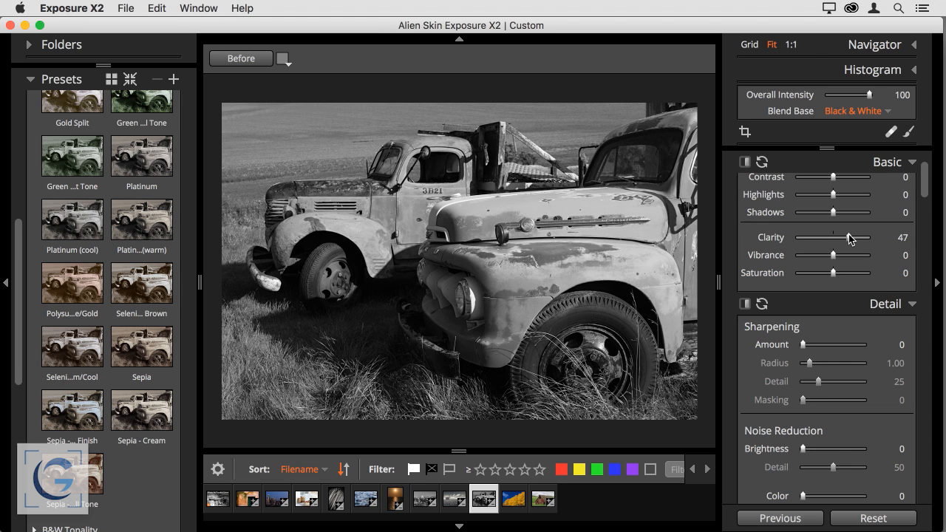
Step: Set the truck photo's Color Sensitivity to Reds -20, Yellows 55 and Greens 58
{"action": "scroll", "coordinate": [838, 303], "scroll_direction": "down", "scroll_amount": 5}
{"action": "scroll", "coordinate": [838, 309], "scroll_direction": "down", "scroll_amount": 5}
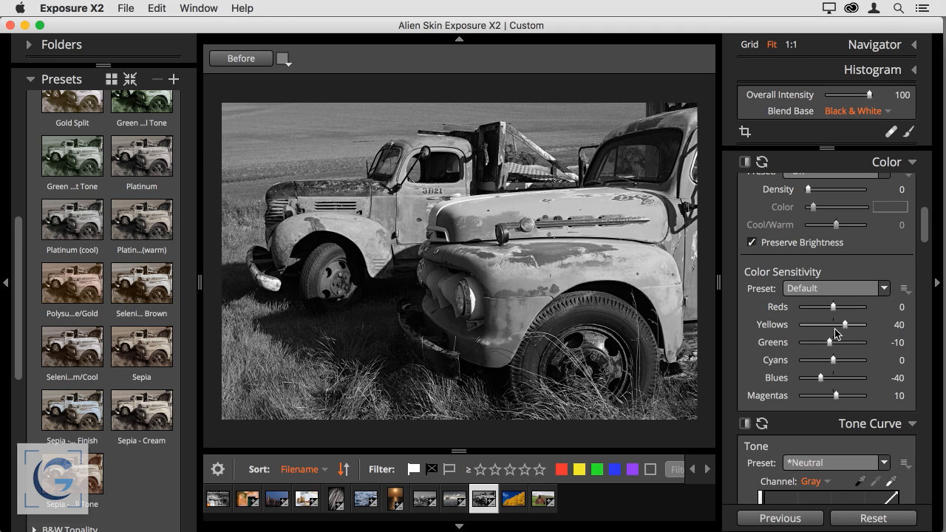
{"action": "left_click_drag", "start_coordinate": [830, 342], "coordinate": [826, 309]}
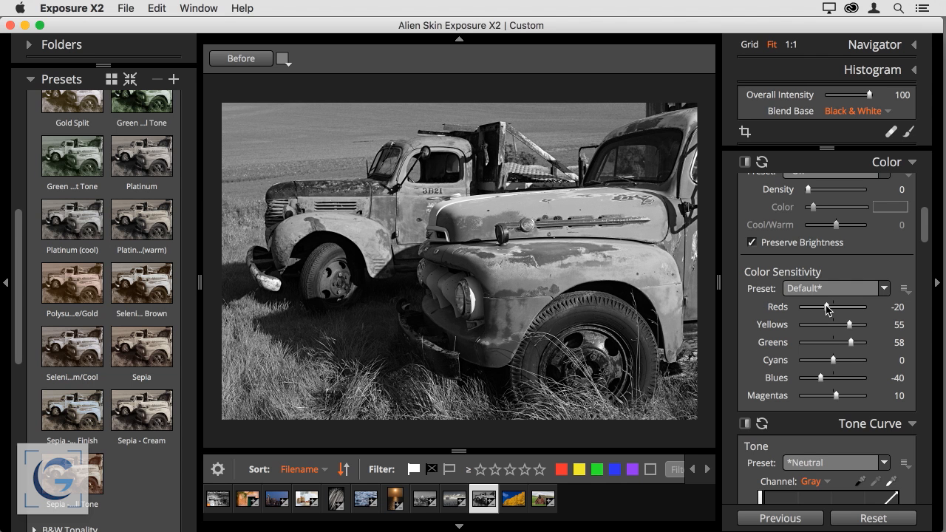
Step: Apply the Cyanotype split toning preset for Black & White to the truck photo
{"action": "scroll", "coordinate": [828, 311], "scroll_direction": "down", "scroll_amount": 10}
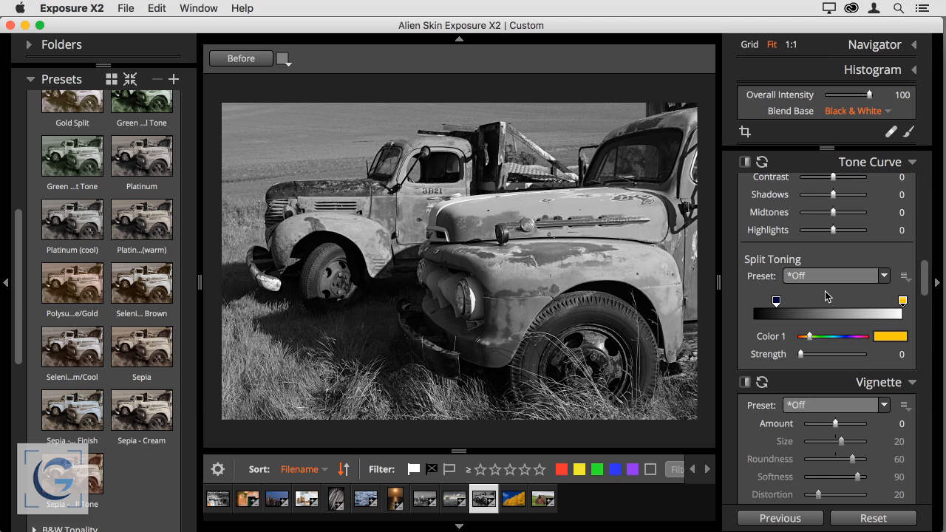
{"action": "left_click", "coordinate": [825, 278]}
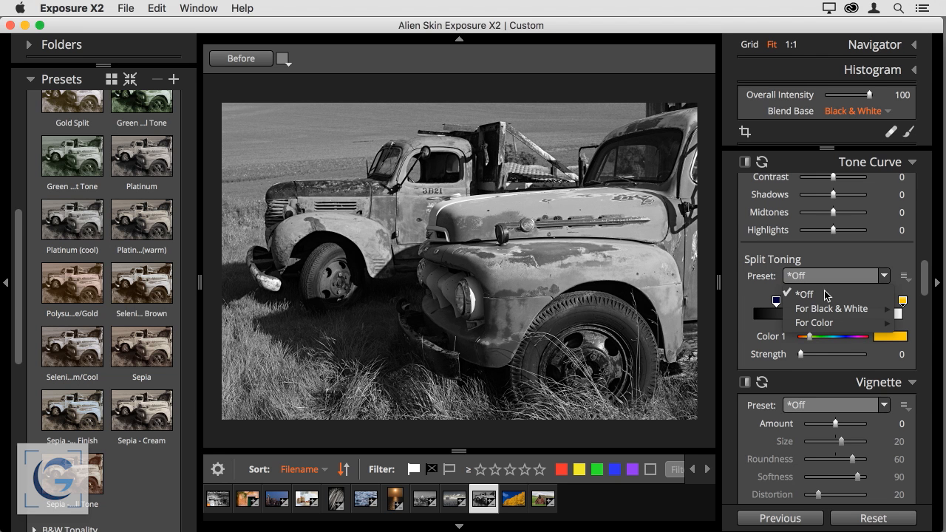
{"action": "mouse_move", "coordinate": [824, 305]}
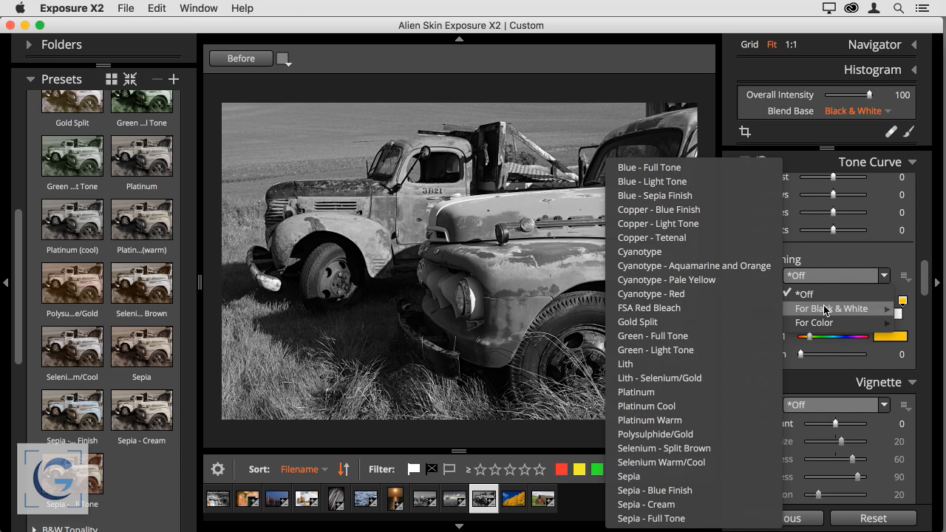
{"action": "left_click", "coordinate": [642, 252]}
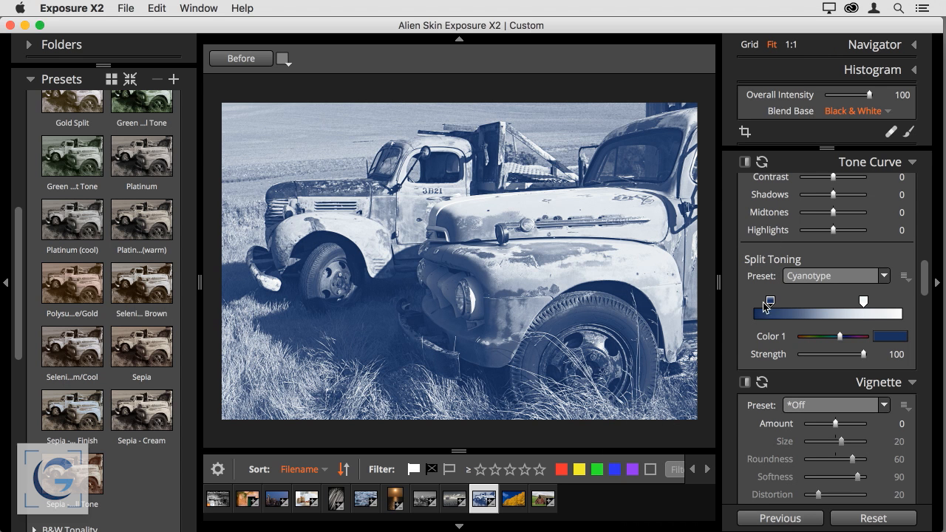
Step: Change Color 2 of the truck photo's split toning to pale yellow
{"action": "left_click", "coordinate": [865, 301]}
{"action": "left_click", "coordinate": [885, 340]}
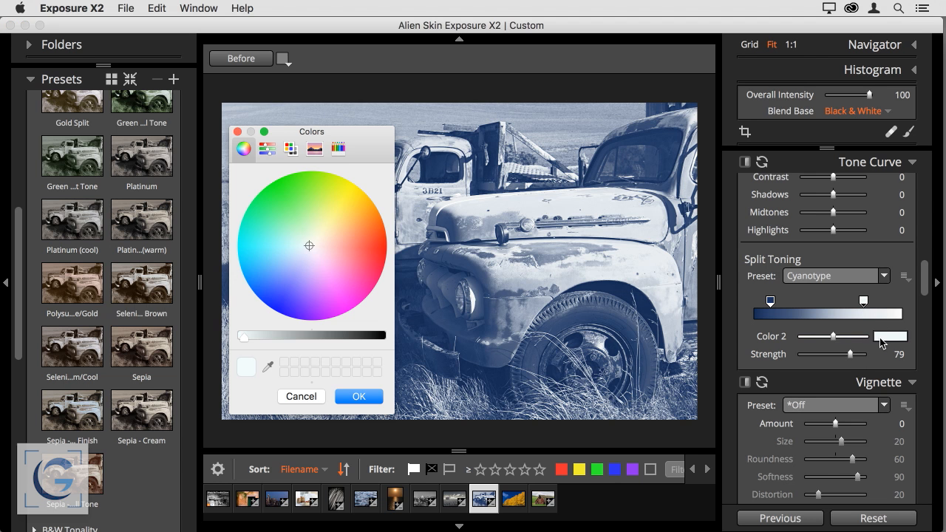
{"action": "left_click", "coordinate": [336, 215]}
{"action": "left_click_drag", "start_coordinate": [337, 214], "coordinate": [329, 217]}
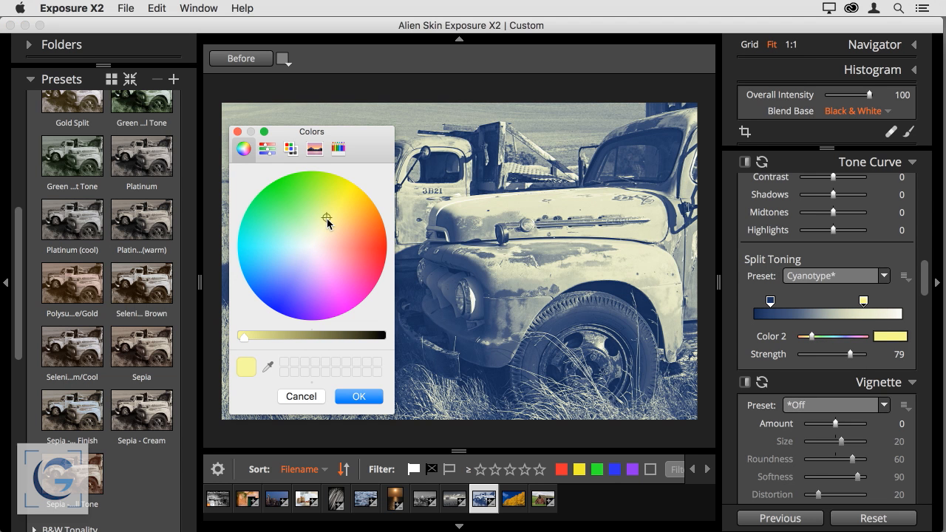
{"action": "left_click", "coordinate": [237, 132]}
{"action": "left_click", "coordinate": [890, 336]}
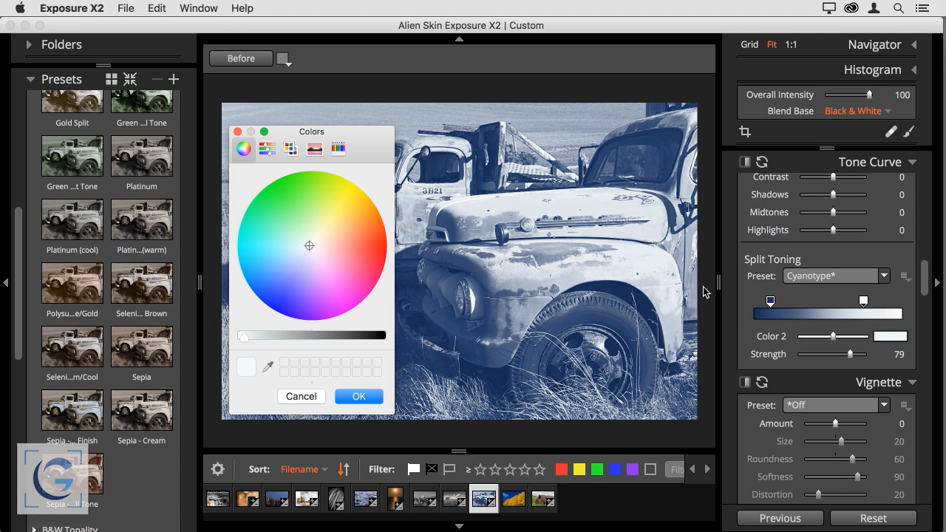
{"action": "left_click", "coordinate": [329, 222]}
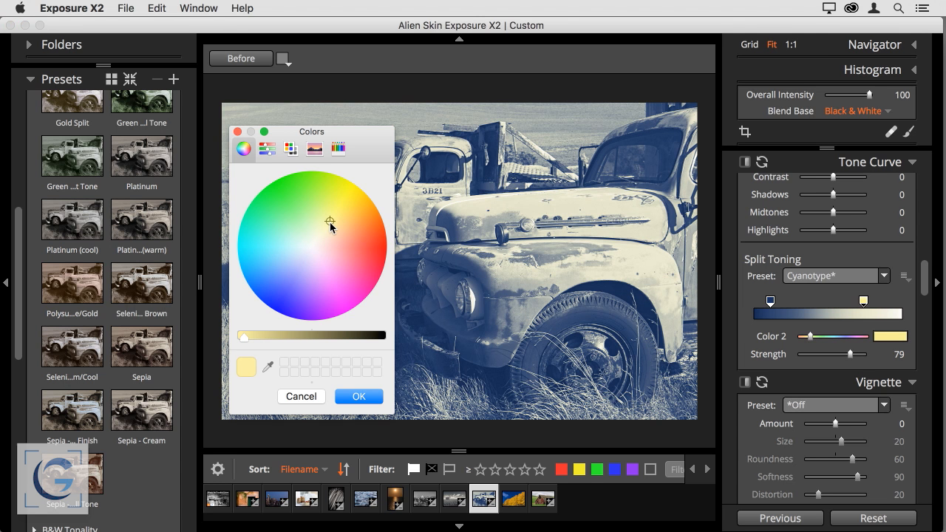
{"action": "left_click", "coordinate": [359, 396]}
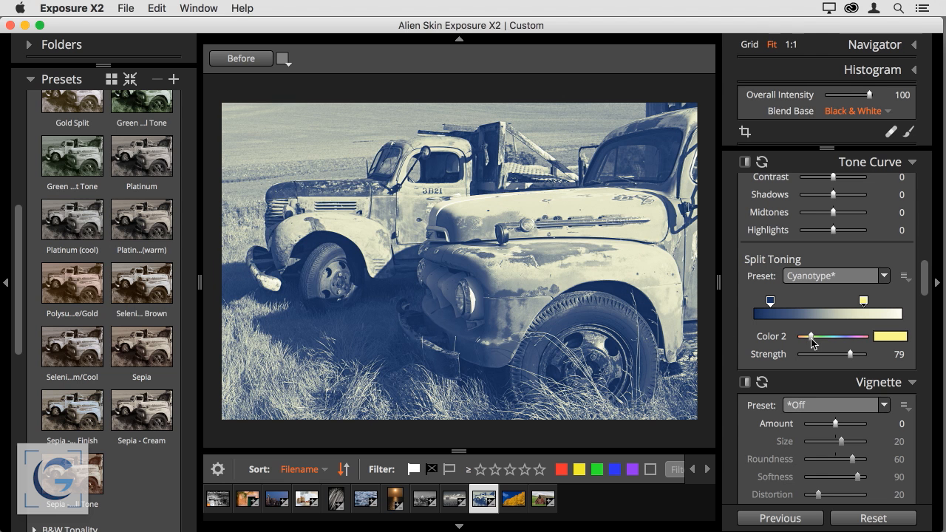
Step: Change Color 1 of the truck photo's split toning to a deeper, darker navy blue
{"action": "left_click", "coordinate": [771, 301]}
{"action": "left_click", "coordinate": [895, 339]}
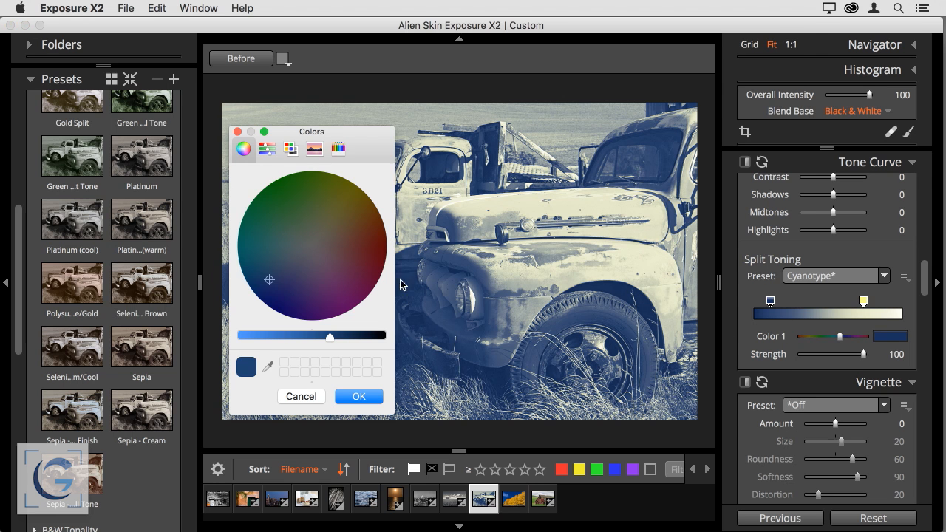
{"action": "left_click_drag", "start_coordinate": [271, 287], "coordinate": [274, 294]}
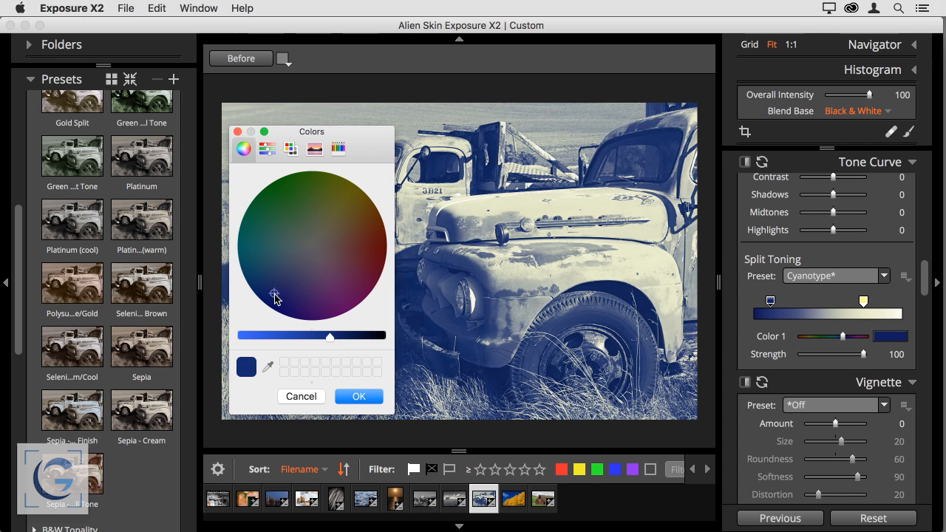
{"action": "left_click_drag", "start_coordinate": [330, 341], "coordinate": [338, 340]}
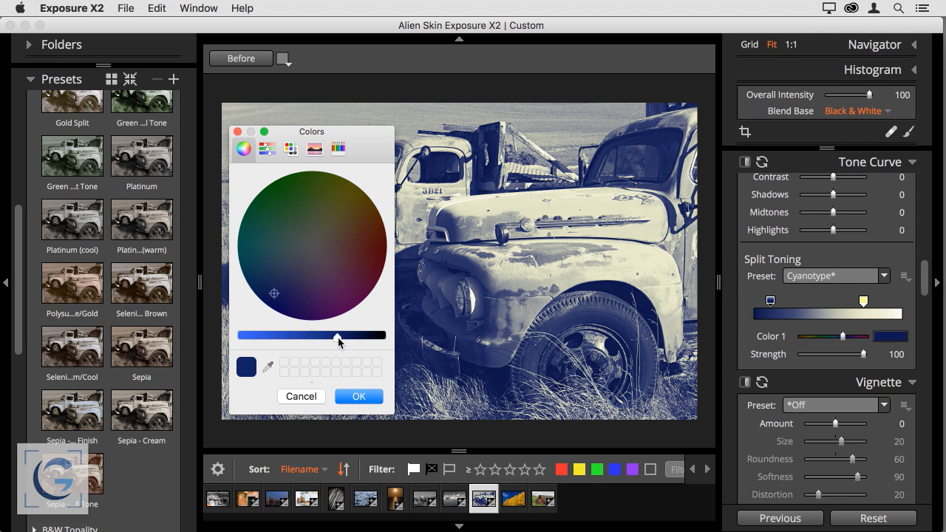
{"action": "left_click", "coordinate": [359, 397]}
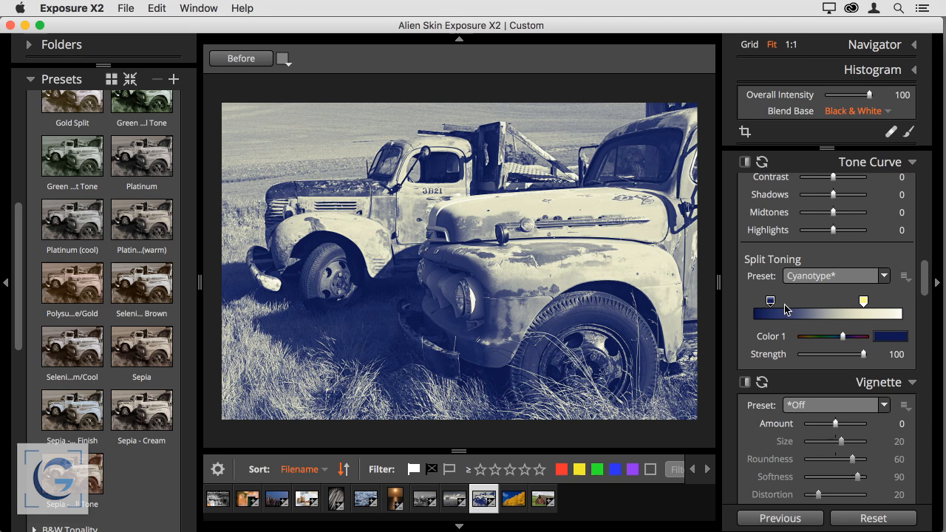
Step: Shift the split toning's Color 1 point toward the midtones and reduce Color 2 Strength to 47
{"action": "left_click_drag", "start_coordinate": [771, 301], "coordinate": [818, 304]}
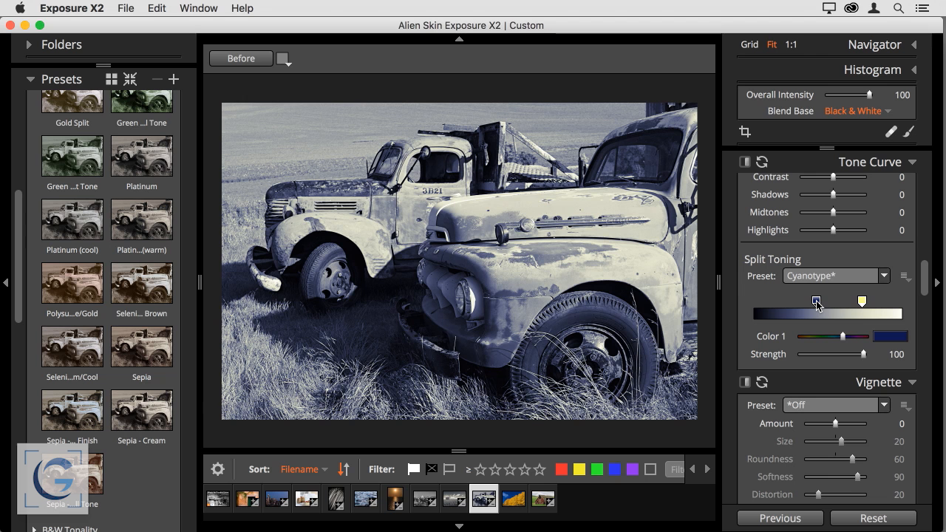
{"action": "left_click", "coordinate": [862, 302]}
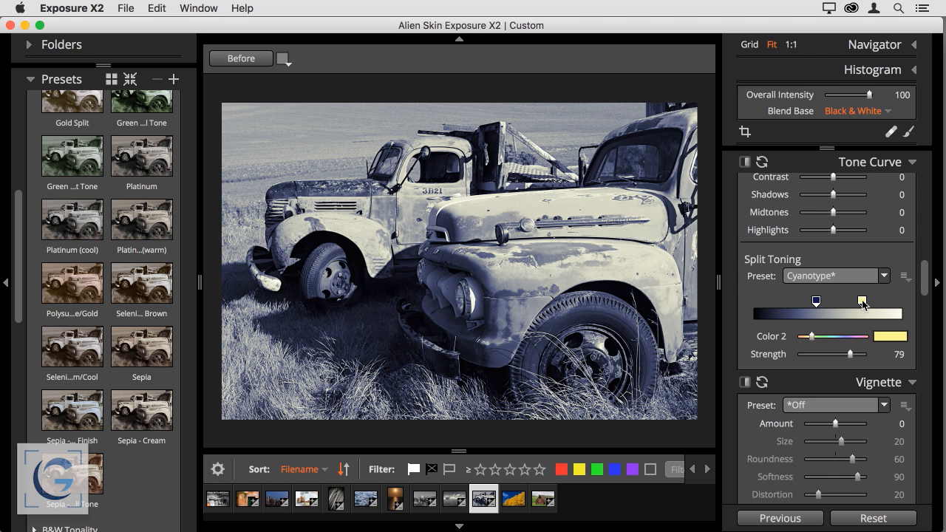
{"action": "left_click_drag", "start_coordinate": [852, 355], "coordinate": [831, 359]}
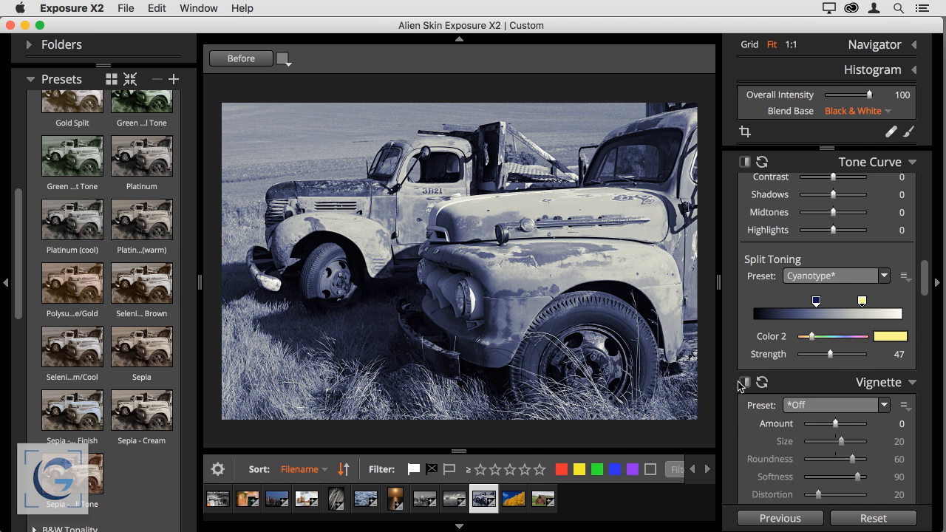
Step: Open the photo of the yellow trees under a blue sky and convert it to Black & White
{"action": "left_click", "coordinate": [512, 500]}
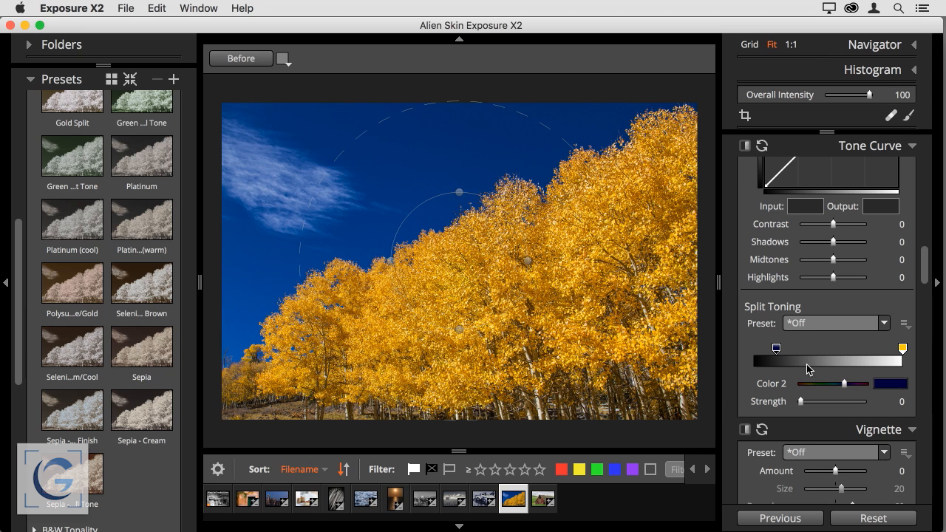
{"action": "scroll", "coordinate": [822, 384], "scroll_direction": "up", "scroll_amount": 10}
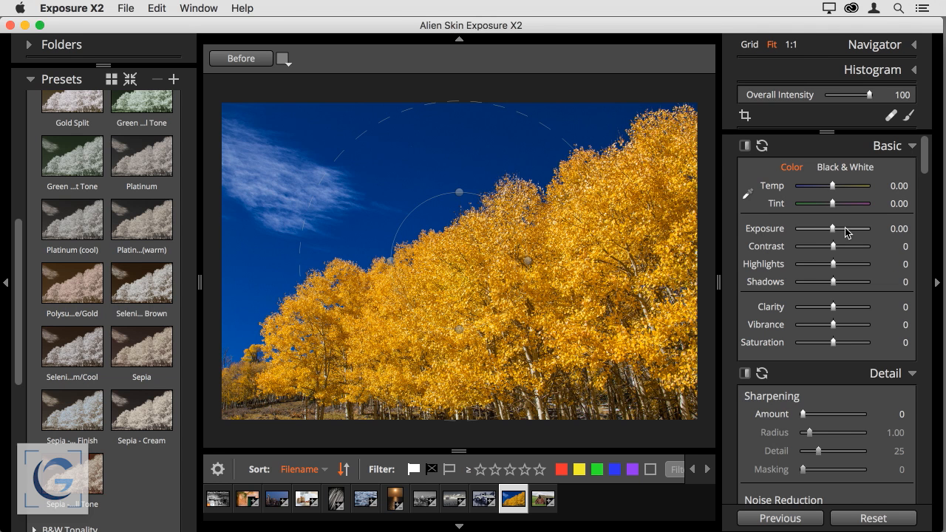
{"action": "left_click", "coordinate": [841, 167]}
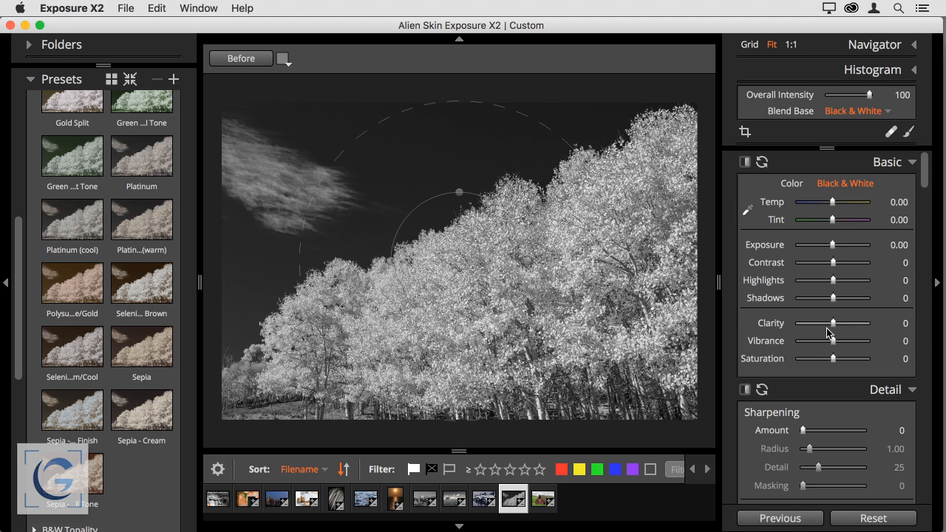
Step: Set the tree photo's Color Sensitivity to Yellows 79 and Blues -65
{"action": "scroll", "coordinate": [842, 274], "scroll_direction": "down", "scroll_amount": 15}
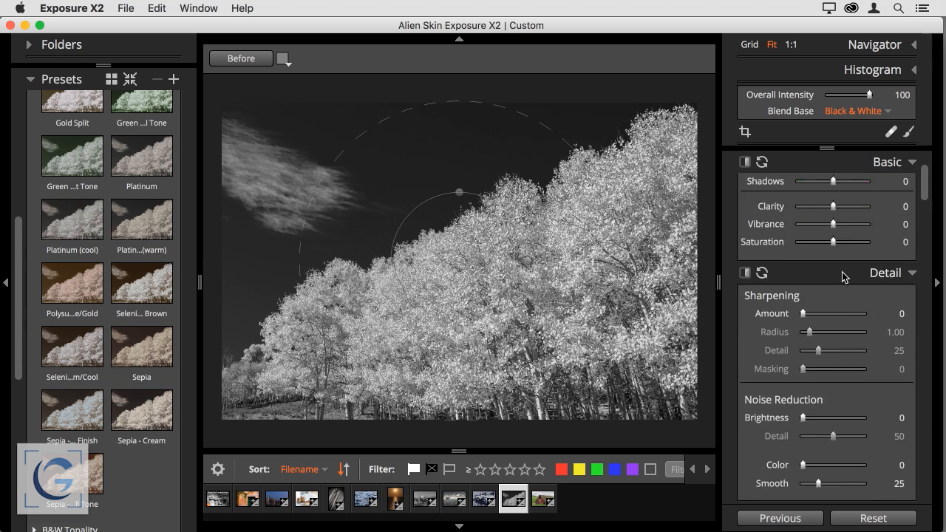
{"action": "scroll", "coordinate": [839, 276], "scroll_direction": "down", "scroll_amount": 4}
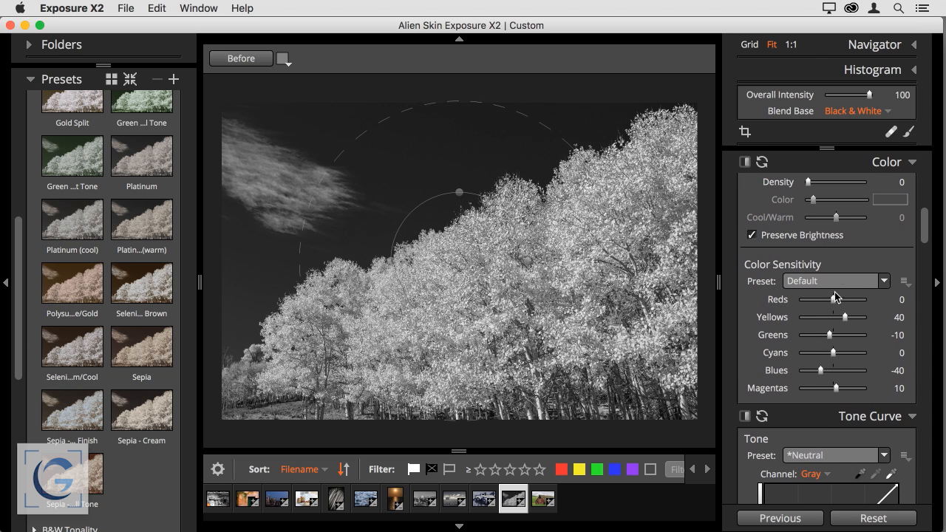
{"action": "left_click_drag", "start_coordinate": [844, 317], "coordinate": [856, 318]}
{"action": "left_click_drag", "start_coordinate": [820, 371], "coordinate": [812, 373]}
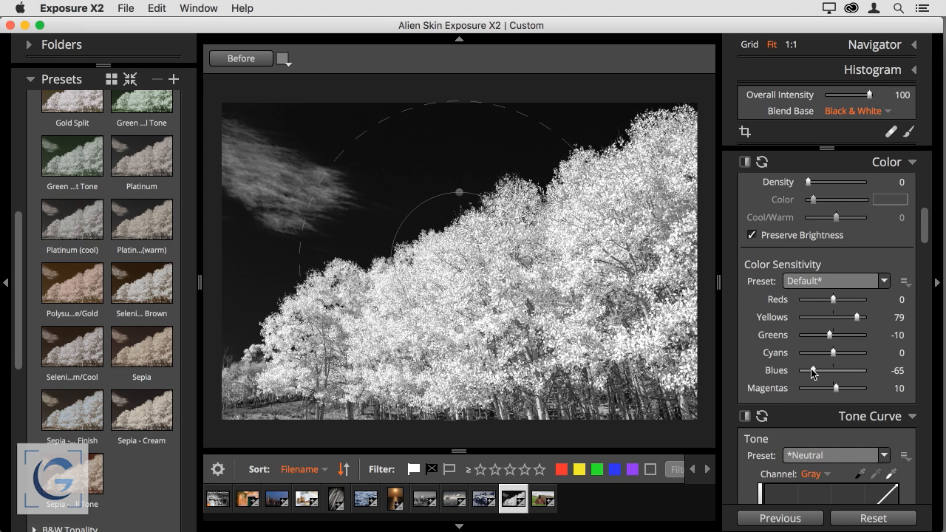
Step: Apply the IR - Fog infrared preset to the tree photo, with Halation Opacity 49 and Halation Spread 55.77
{"action": "scroll", "coordinate": [811, 371], "scroll_direction": "down", "scroll_amount": 10}
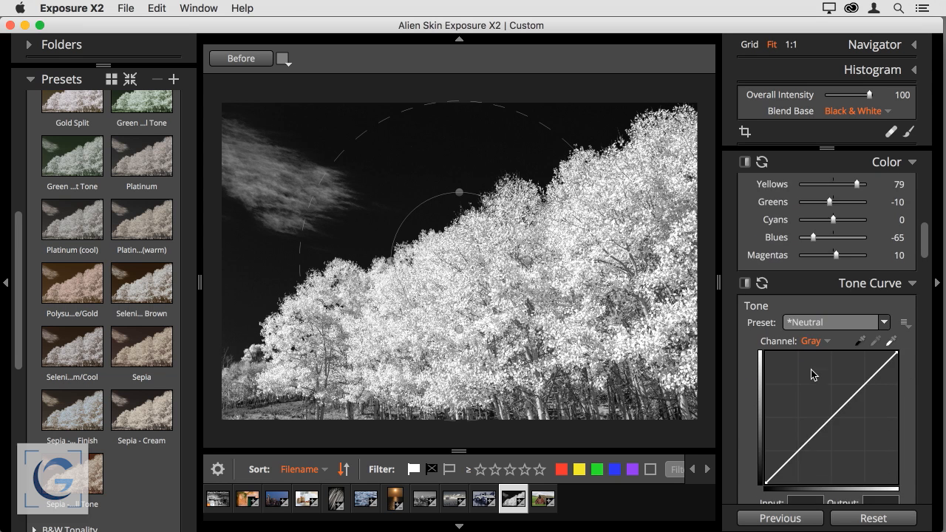
{"action": "scroll", "coordinate": [811, 373], "scroll_direction": "down", "scroll_amount": 12}
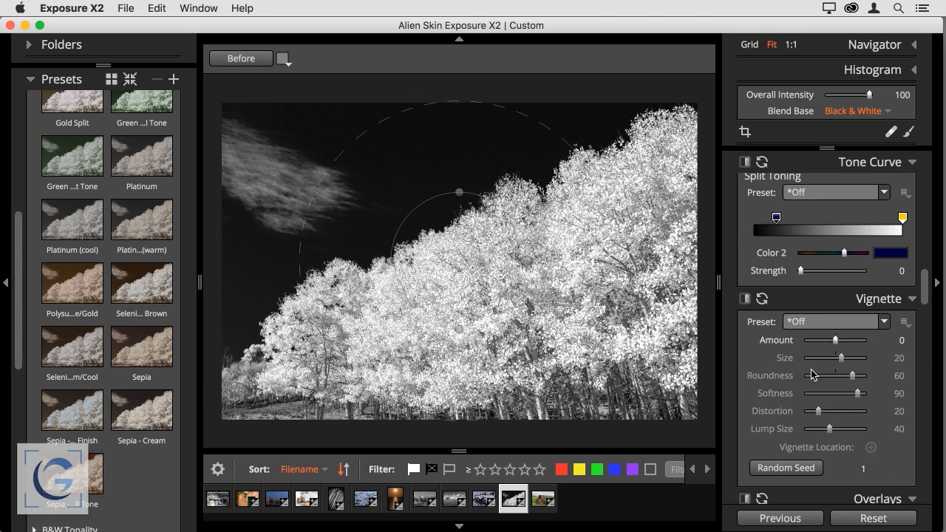
{"action": "scroll", "coordinate": [811, 372], "scroll_direction": "down", "scroll_amount": 12}
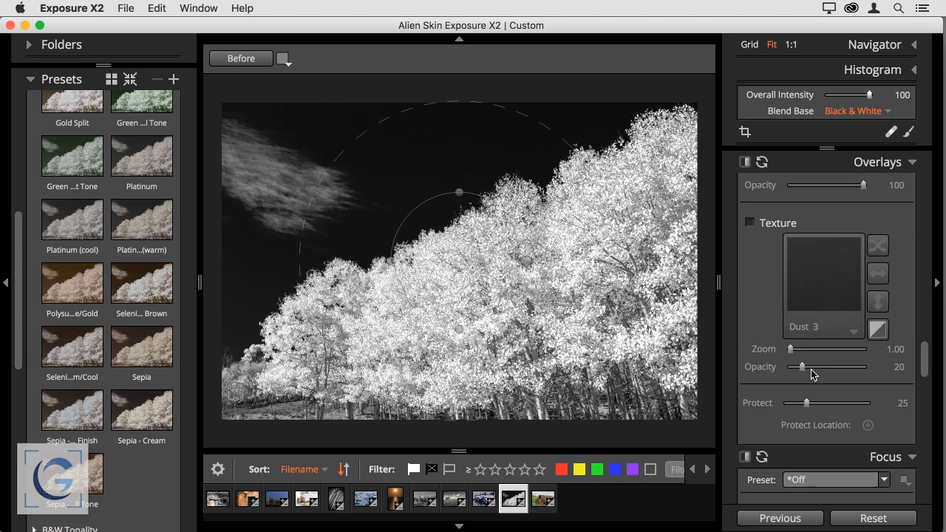
{"action": "scroll", "coordinate": [811, 370], "scroll_direction": "down", "scroll_amount": 4}
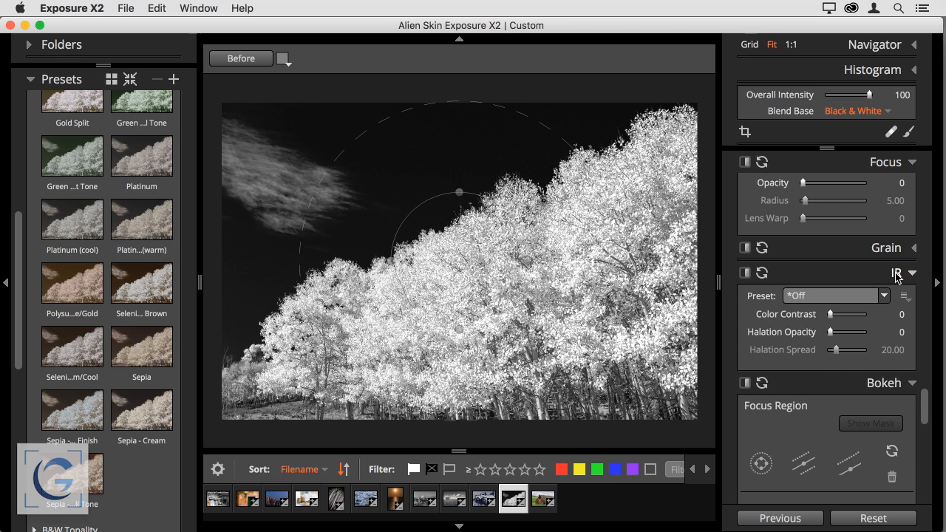
{"action": "left_click", "coordinate": [863, 292]}
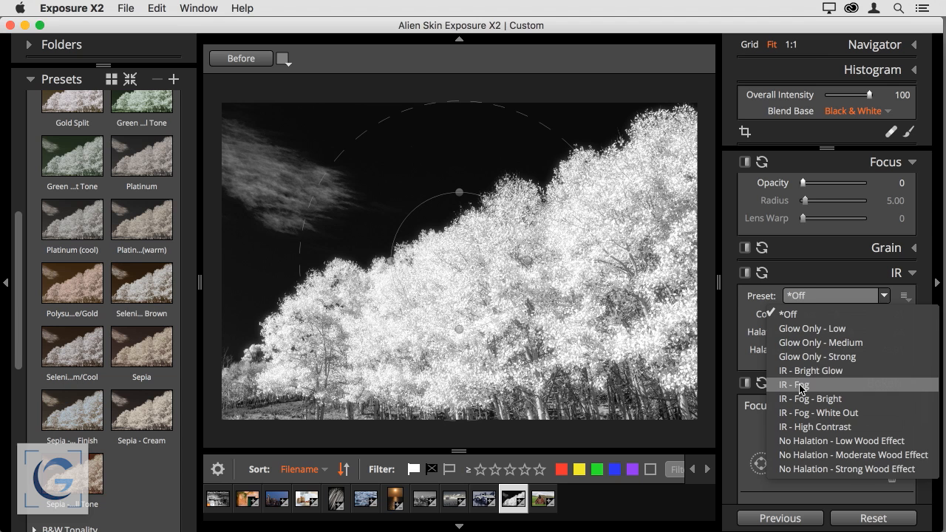
{"action": "left_click", "coordinate": [801, 384]}
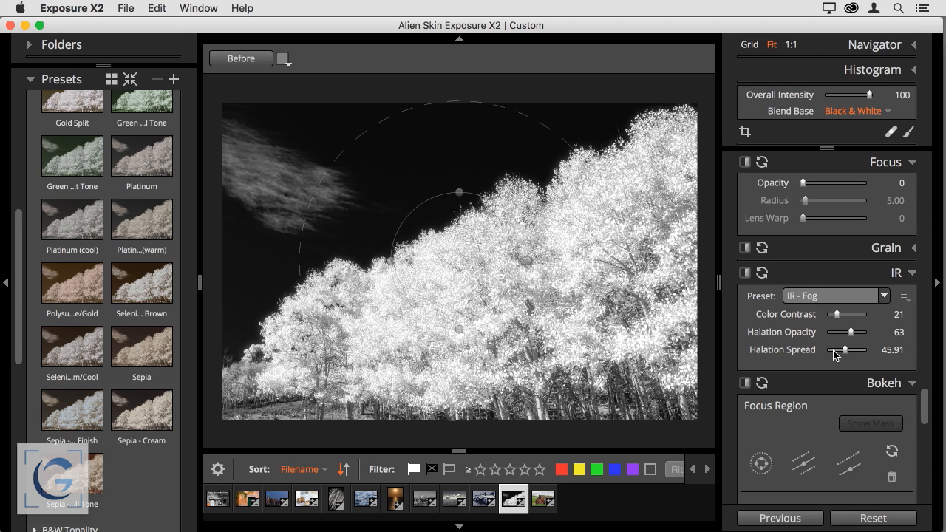
{"action": "mouse_move", "coordinate": [851, 333]}
{"action": "left_mouse_down"}
{"action": "mouse_move", "coordinate": [861, 337]}
{"action": "mouse_move", "coordinate": [846, 333]}
{"action": "left_mouse_up"}
{"action": "left_click_drag", "start_coordinate": [845, 349], "coordinate": [848, 352]}
Step: View the split-toned photo of the barn in the field, and return to the infrared tree photo
{"action": "left_click", "coordinate": [454, 499]}
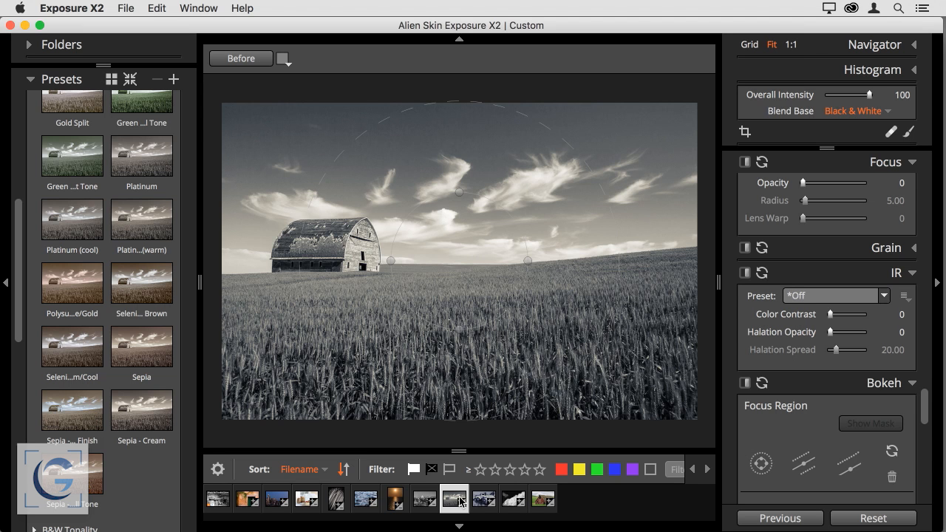
{"action": "left_click", "coordinate": [513, 502]}
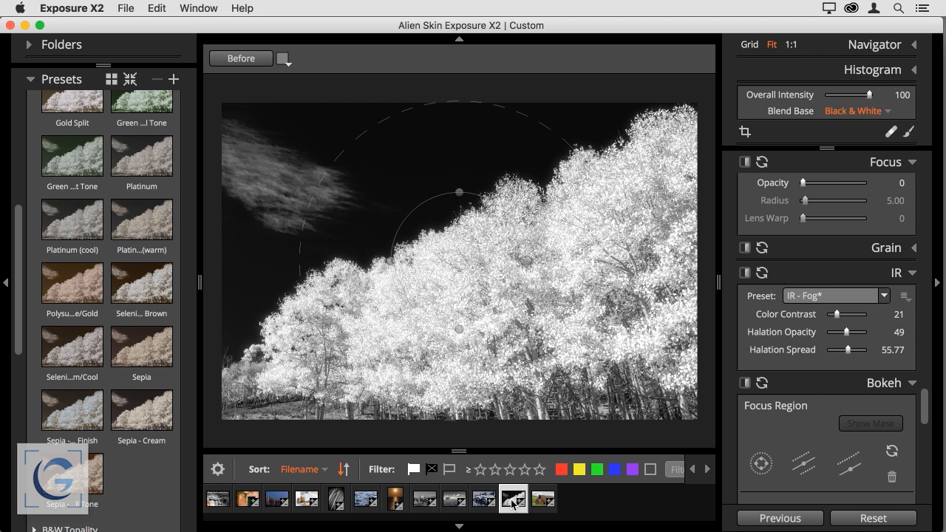
Step: Open the photo of the weathered red barn and convert it to Black & White
{"action": "left_click", "coordinate": [539, 503]}
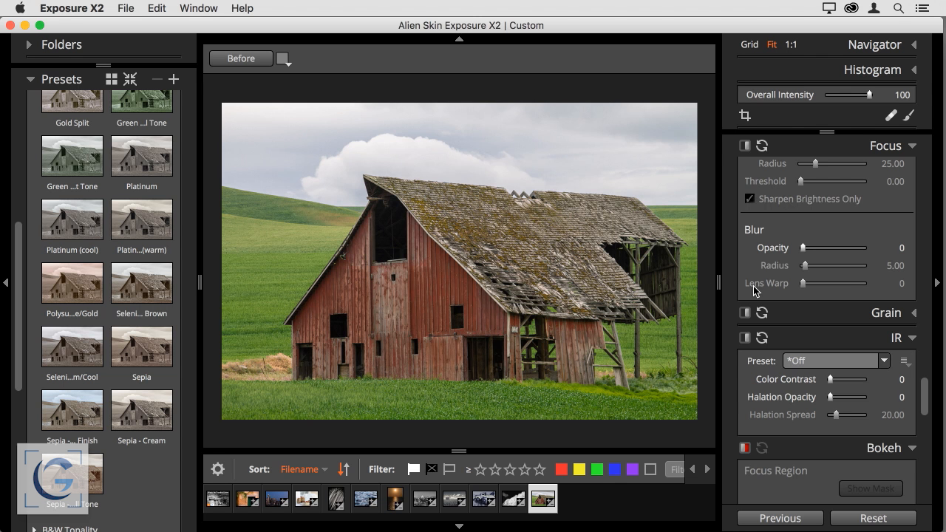
{"action": "scroll", "coordinate": [753, 288], "scroll_direction": "up", "scroll_amount": 6}
{"action": "scroll", "coordinate": [753, 286], "scroll_direction": "up", "scroll_amount": 15}
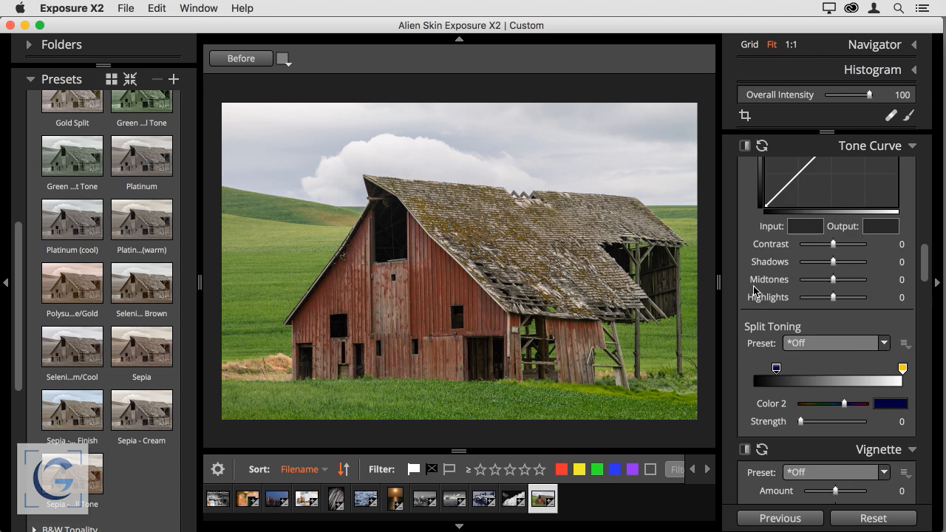
{"action": "left_click", "coordinate": [848, 168]}
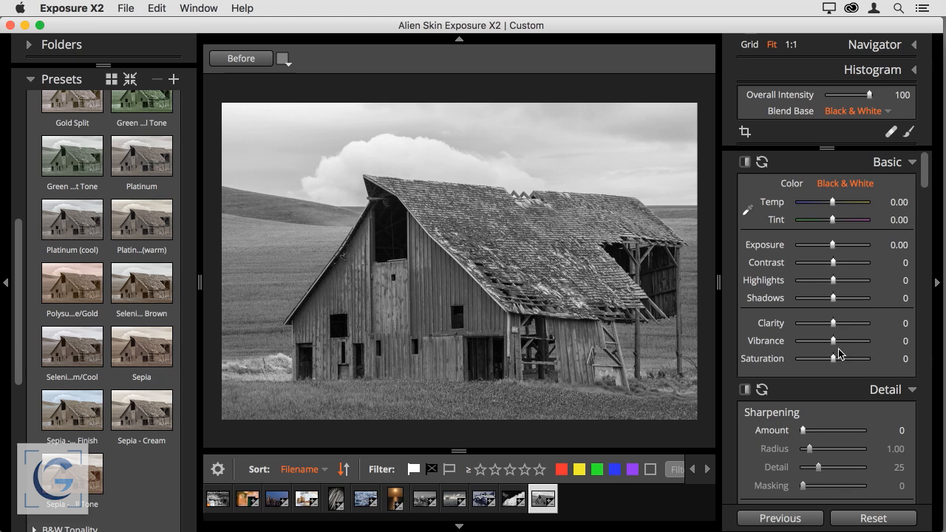
Step: Apply the Sepia split toning preset for Black & White to the weathered barn photo
{"action": "scroll", "coordinate": [838, 348], "scroll_direction": "down", "scroll_amount": 10}
{"action": "scroll", "coordinate": [835, 359], "scroll_direction": "down", "scroll_amount": 10}
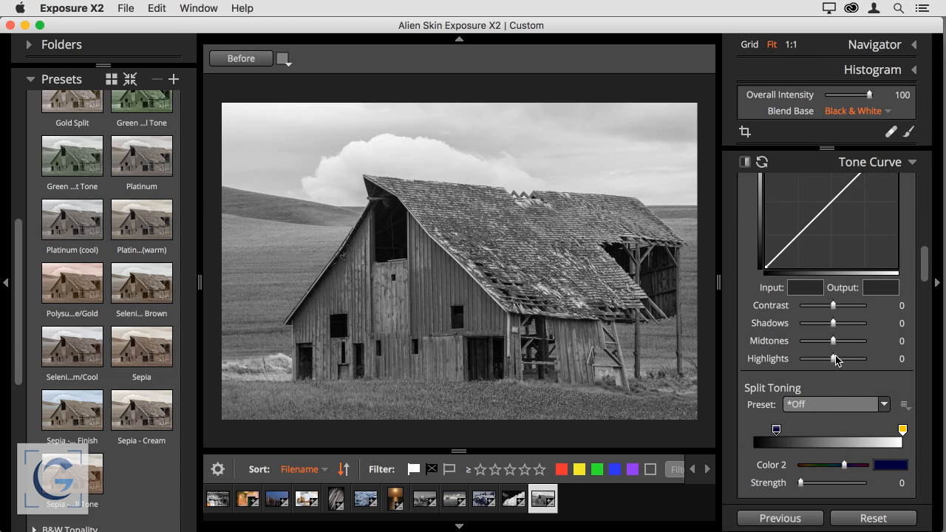
{"action": "scroll", "coordinate": [835, 355], "scroll_direction": "down", "scroll_amount": 5}
{"action": "left_click", "coordinate": [826, 278]}
{"action": "mouse_move", "coordinate": [821, 320]}
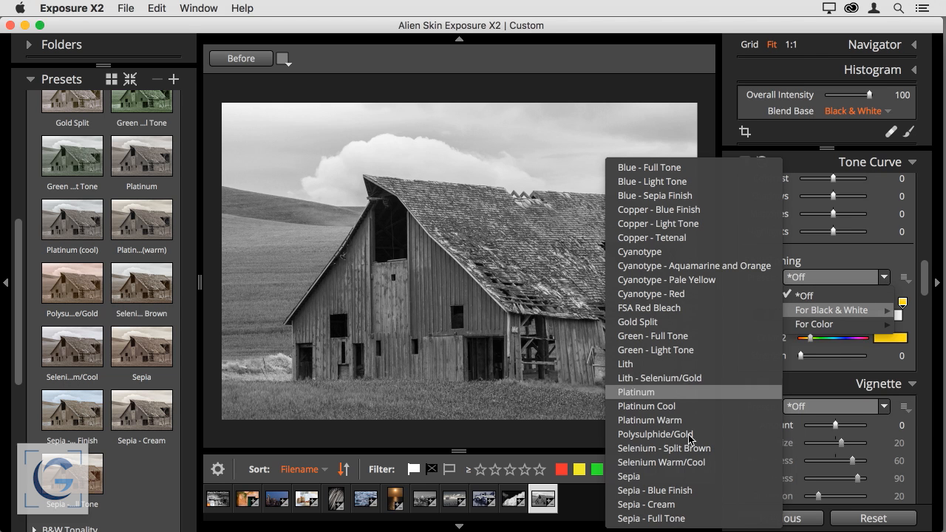
{"action": "left_click", "coordinate": [679, 479]}
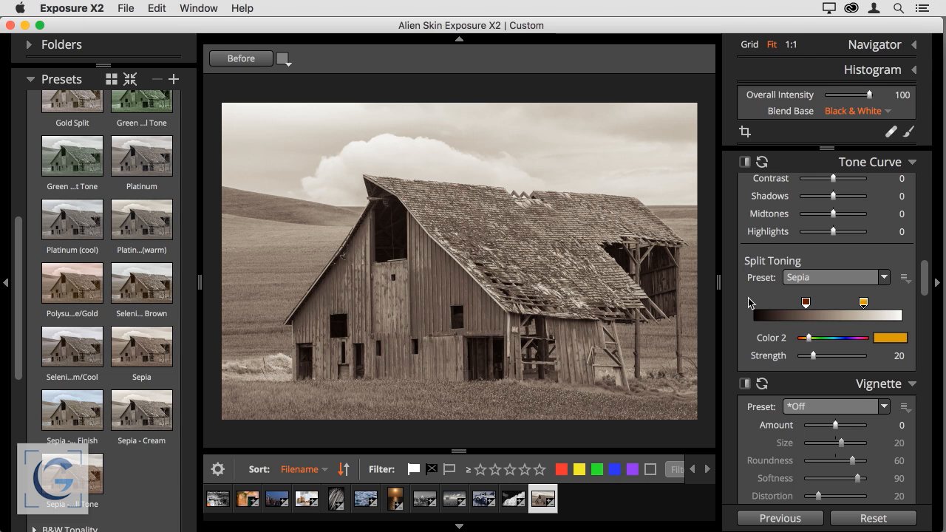
Step: Enable the Border overlay on the sepia barn photo and open the gallery of border styles
{"action": "scroll", "coordinate": [745, 294], "scroll_direction": "down", "scroll_amount": 10}
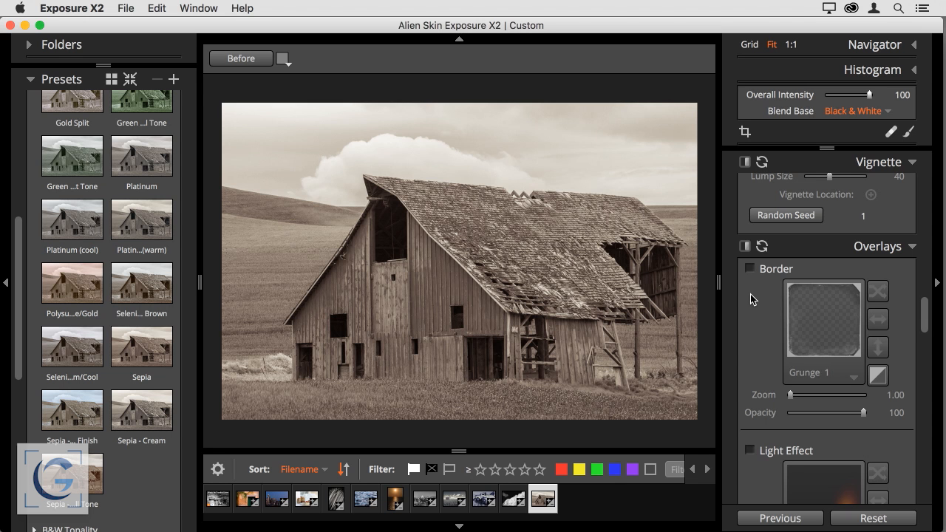
{"action": "left_click", "coordinate": [750, 271]}
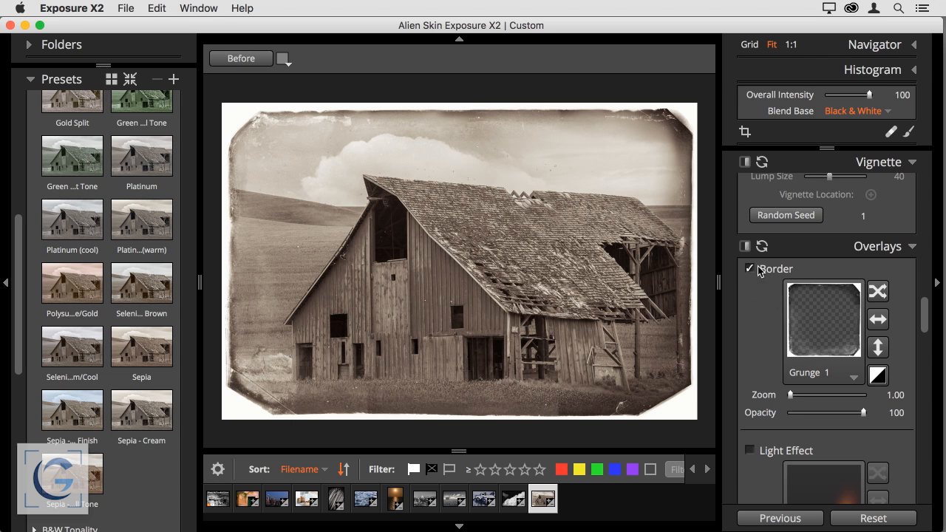
{"action": "left_click", "coordinate": [837, 372]}
{"action": "left_click", "coordinate": [787, 368]}
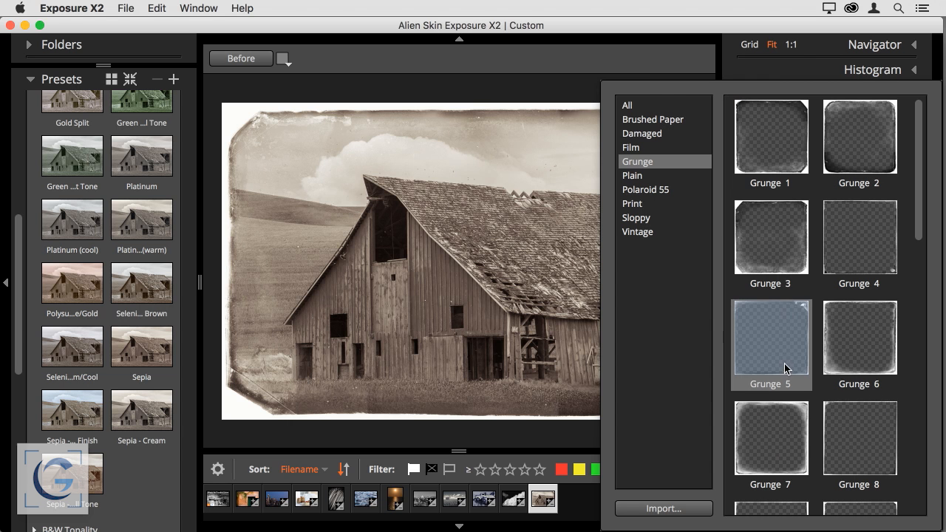
Step: Browse the Film, Grunge, Polaroid 55 and Sloppy border categories, and apply the Vintage 8 border from Vintage
{"action": "left_click", "coordinate": [642, 151]}
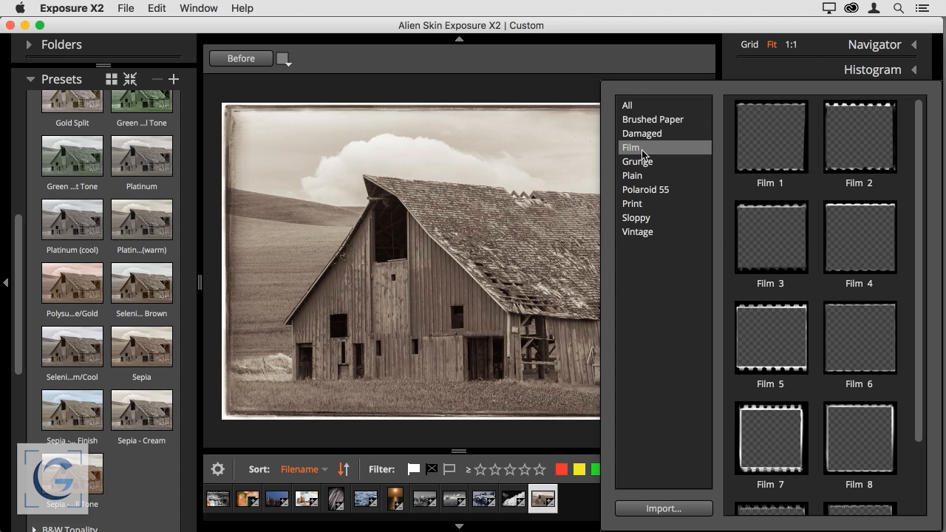
{"action": "left_click", "coordinate": [637, 165]}
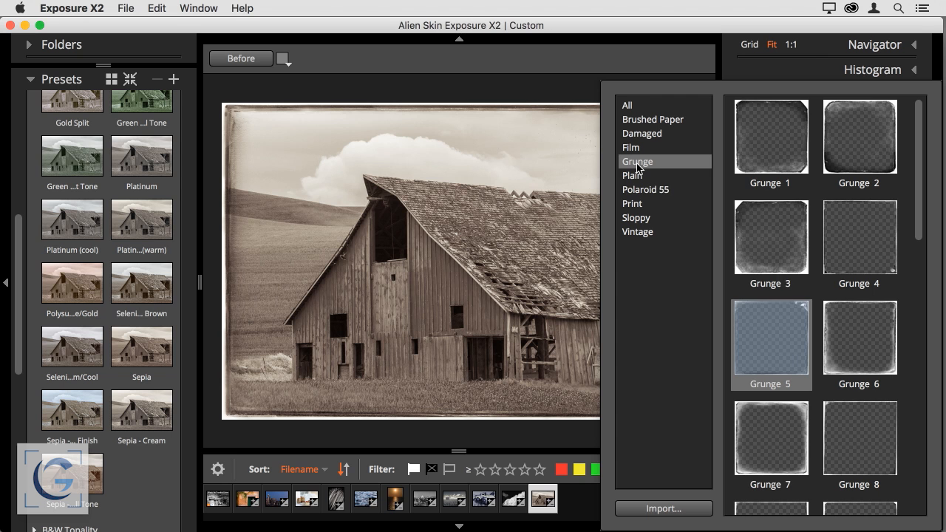
{"action": "left_click", "coordinate": [643, 191]}
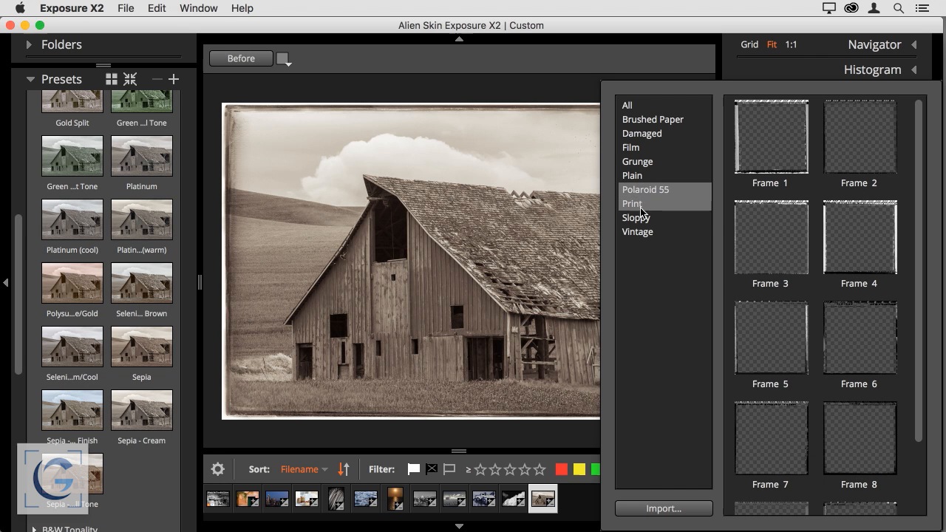
{"action": "left_click", "coordinate": [647, 219]}
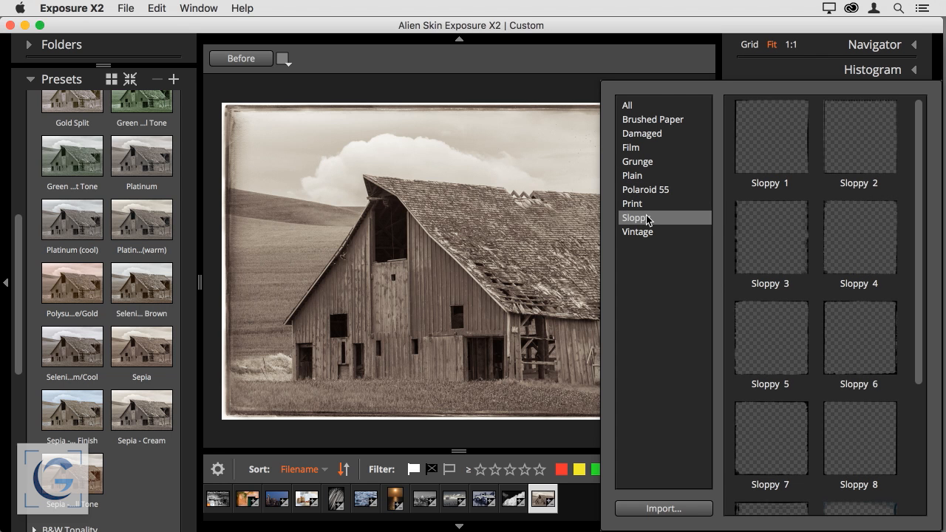
{"action": "left_click", "coordinate": [646, 231]}
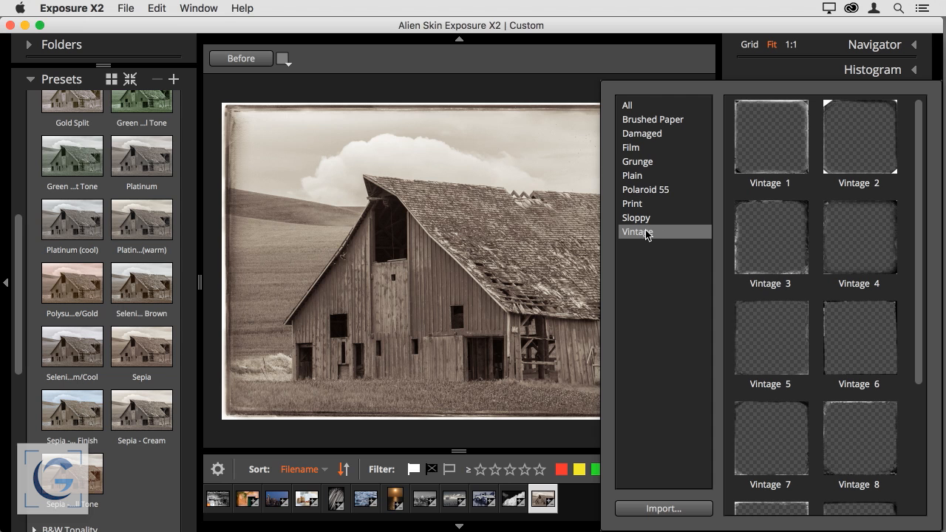
{"action": "scroll", "coordinate": [772, 229], "scroll_direction": "down", "scroll_amount": 5}
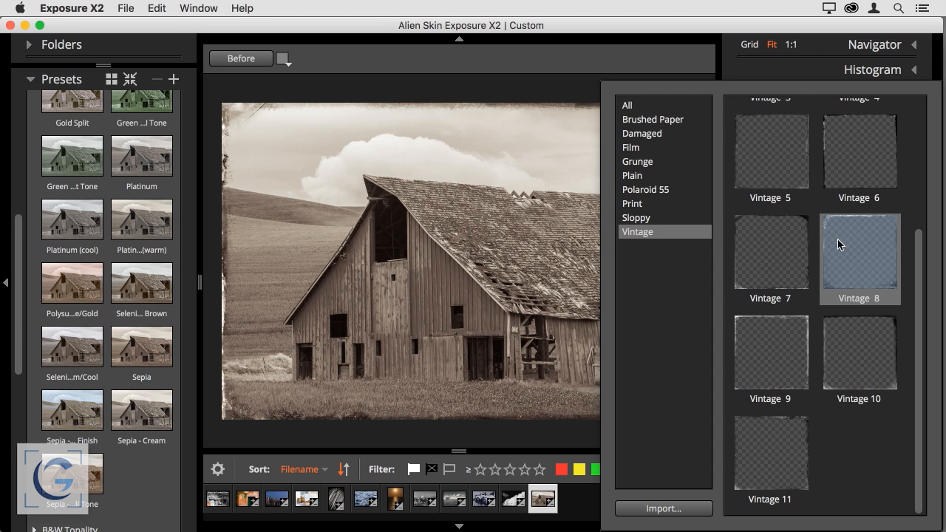
{"action": "left_click", "coordinate": [852, 244]}
{"action": "left_click", "coordinate": [807, 244]}
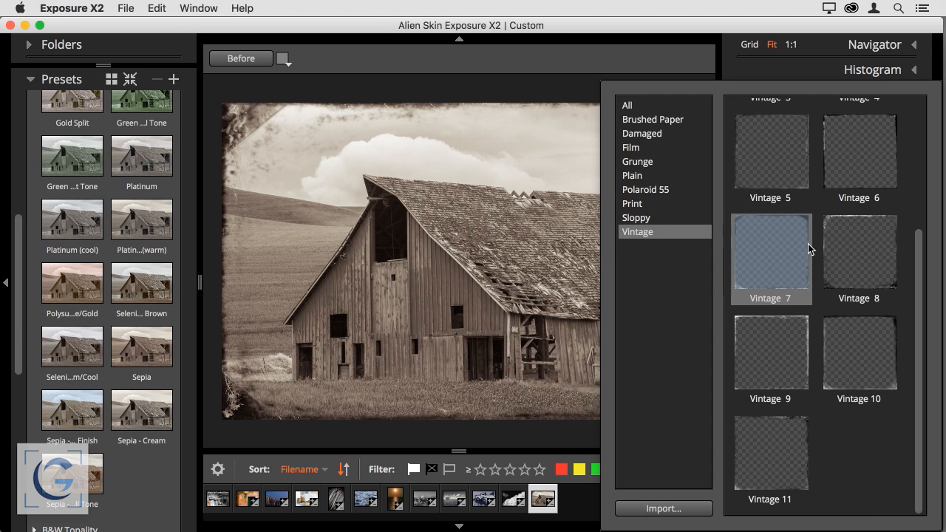
{"action": "left_click", "coordinate": [829, 245]}
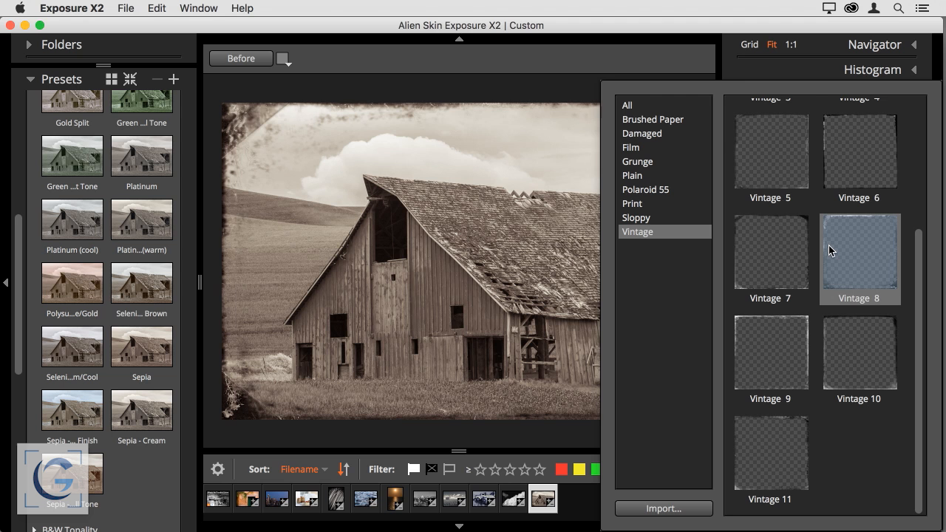
{"action": "double_click", "coordinate": [829, 245]}
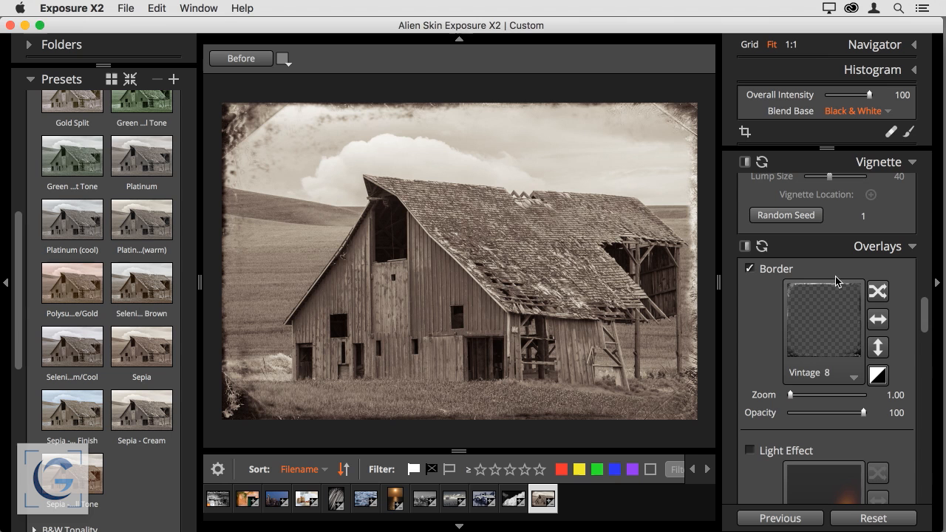
Step: Try the border flipped horizontally and at opacity 66, restoring its original orientation and opacity 100
{"action": "left_click", "coordinate": [878, 320]}
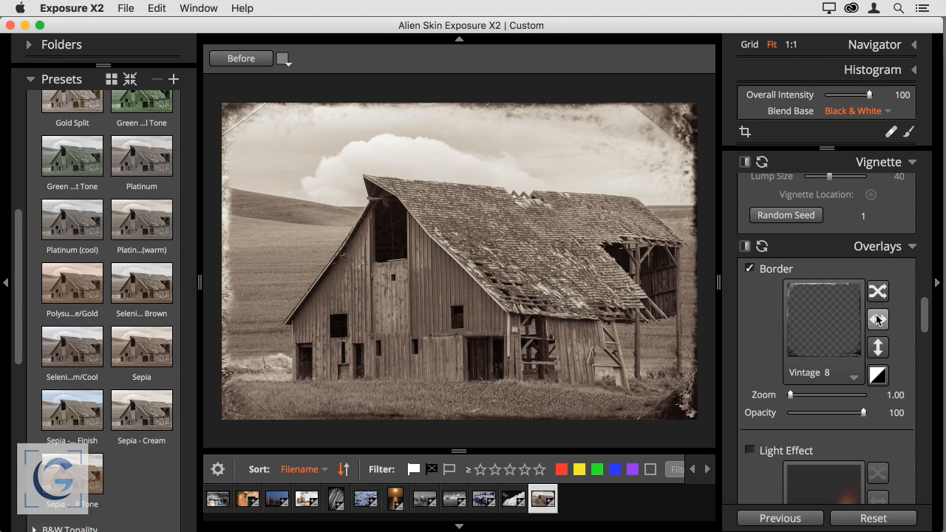
{"action": "left_click", "coordinate": [877, 319]}
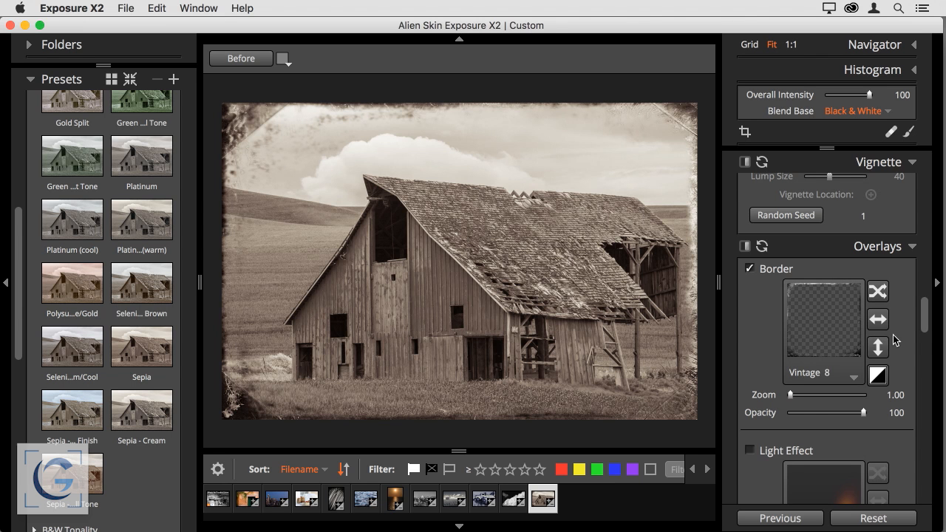
{"action": "left_click_drag", "start_coordinate": [791, 397], "coordinate": [791, 395]}
{"action": "left_click_drag", "start_coordinate": [863, 412], "coordinate": [839, 412]}
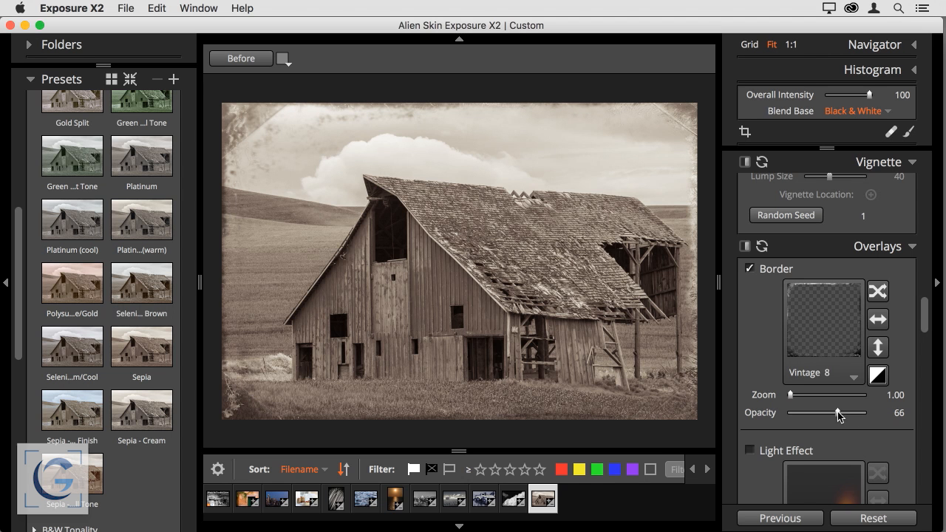
{"action": "left_click_drag", "start_coordinate": [839, 412], "coordinate": [865, 412]}
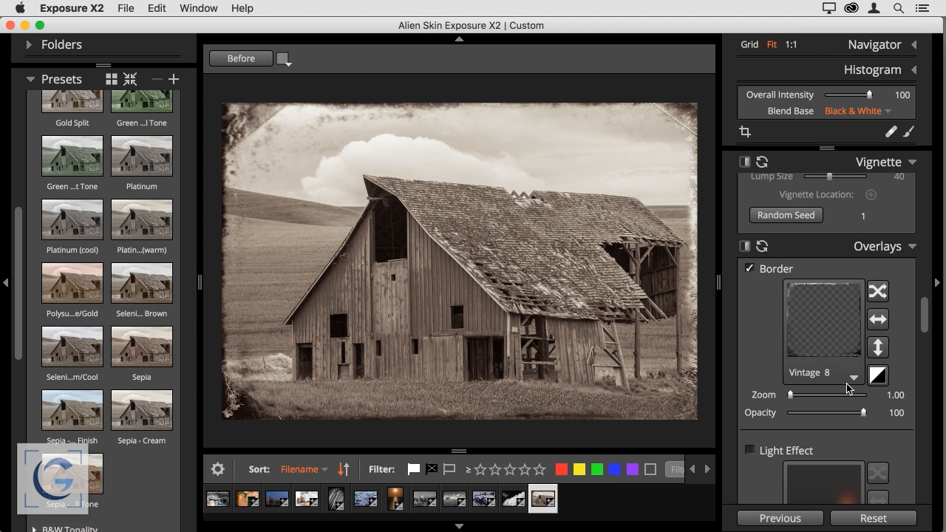
Step: Enable the Texture overlay with the Image Wash 1 texture, try opacity 100, and reduce the opacity to 18
{"action": "scroll", "coordinate": [848, 388], "scroll_direction": "down", "scroll_amount": 10}
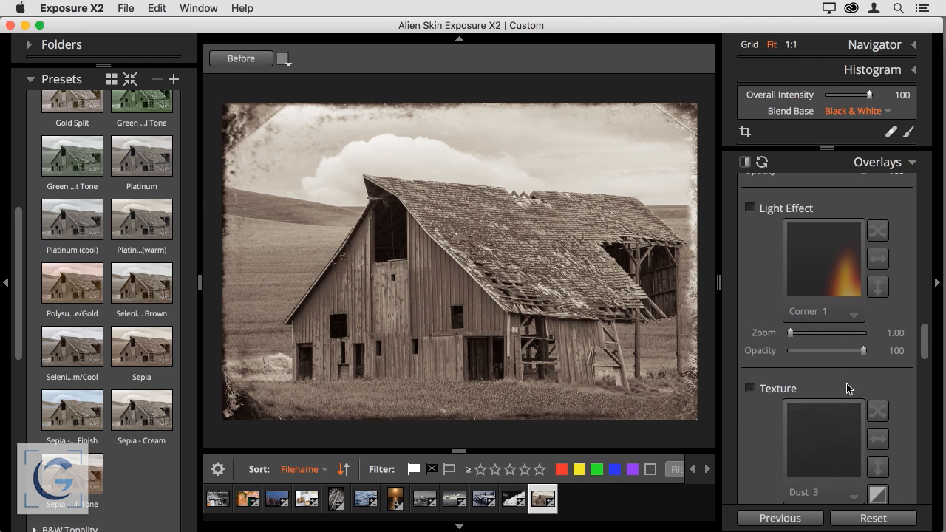
{"action": "scroll", "coordinate": [848, 388], "scroll_direction": "down", "scroll_amount": 1}
{"action": "left_click", "coordinate": [767, 337]}
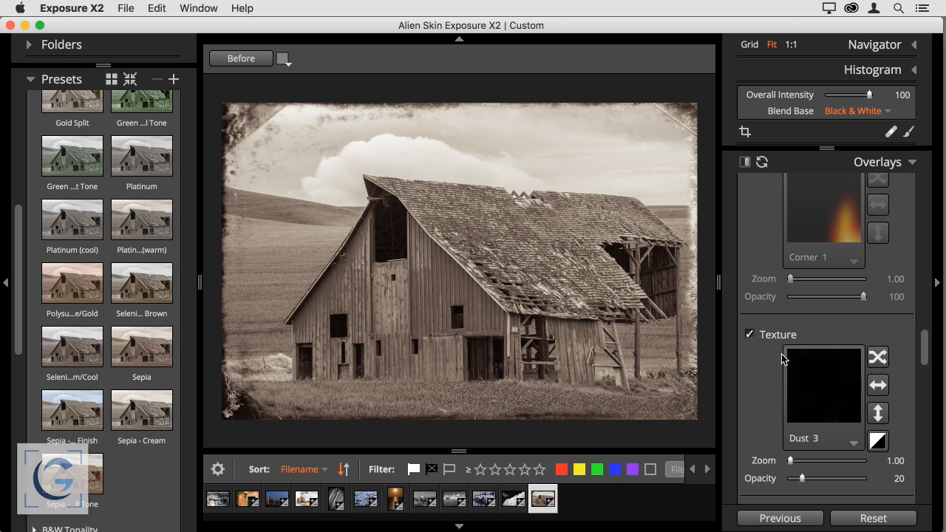
{"action": "left_click", "coordinate": [854, 444]}
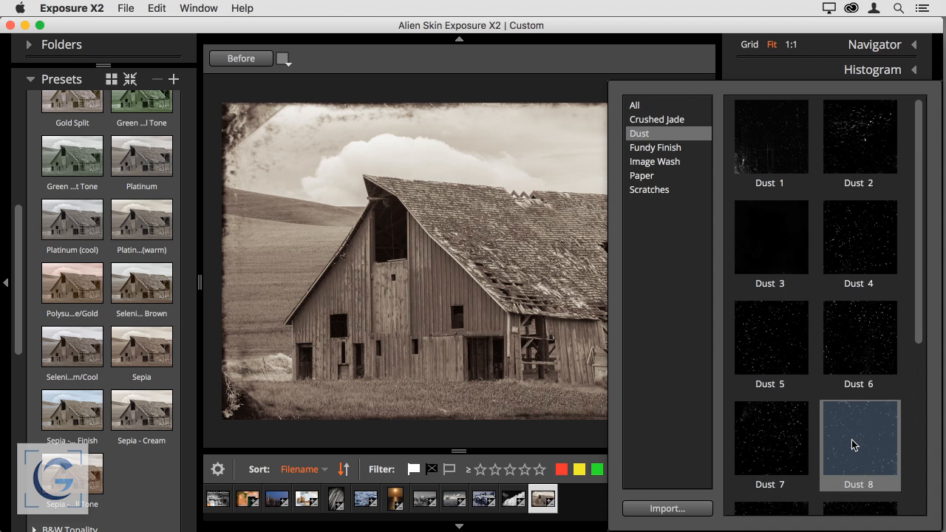
{"action": "left_click", "coordinate": [645, 120]}
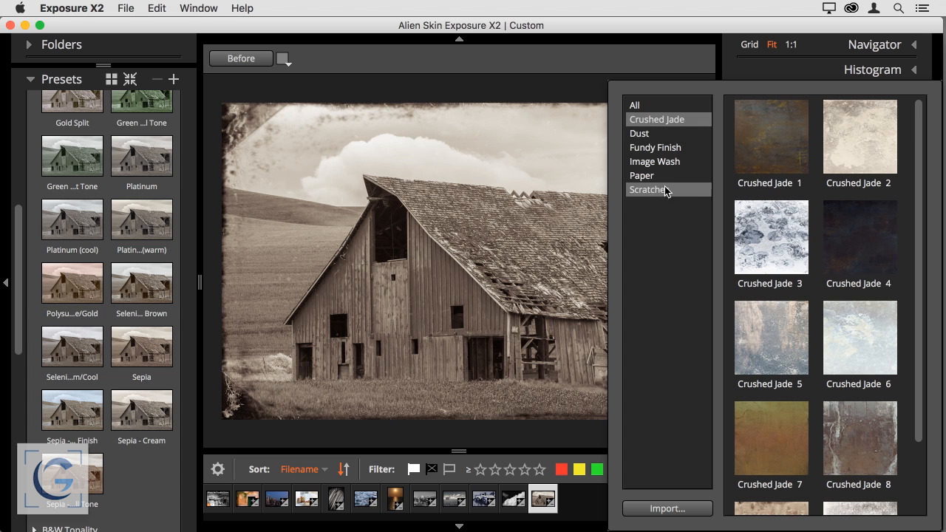
{"action": "left_click", "coordinate": [653, 167]}
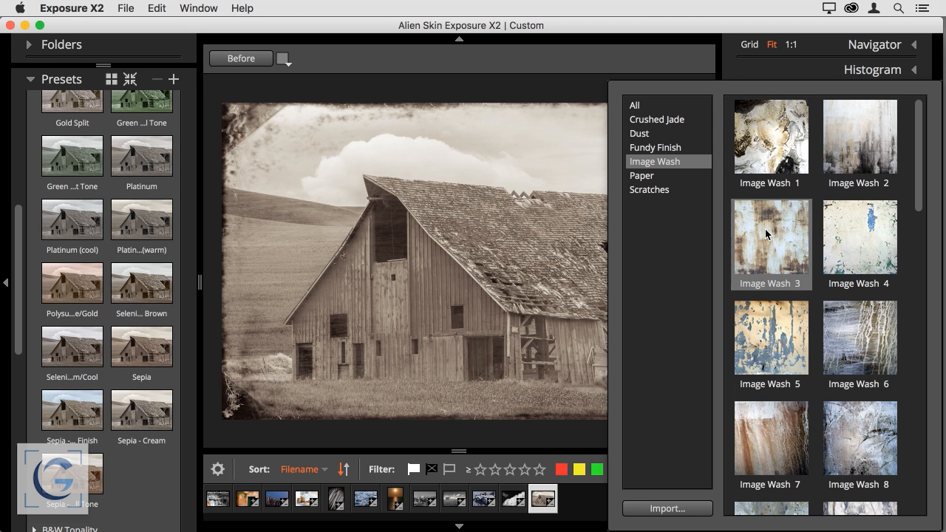
{"action": "left_click", "coordinate": [782, 150]}
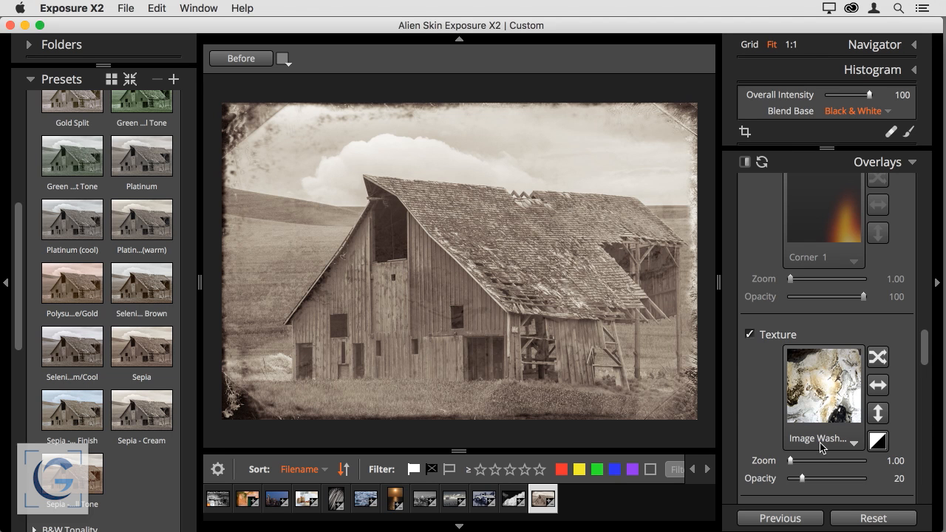
{"action": "left_click_drag", "start_coordinate": [801, 477], "coordinate": [872, 477]}
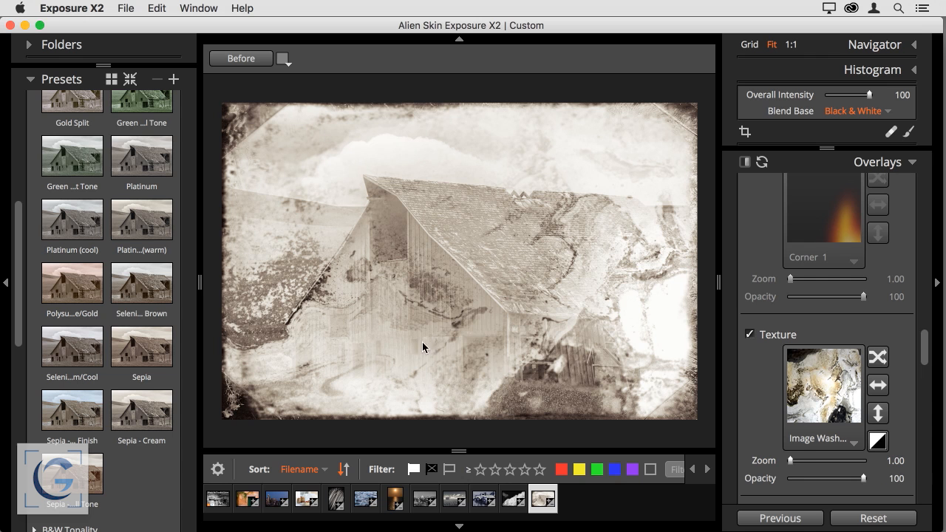
{"action": "left_click_drag", "start_coordinate": [863, 479], "coordinate": [800, 477]}
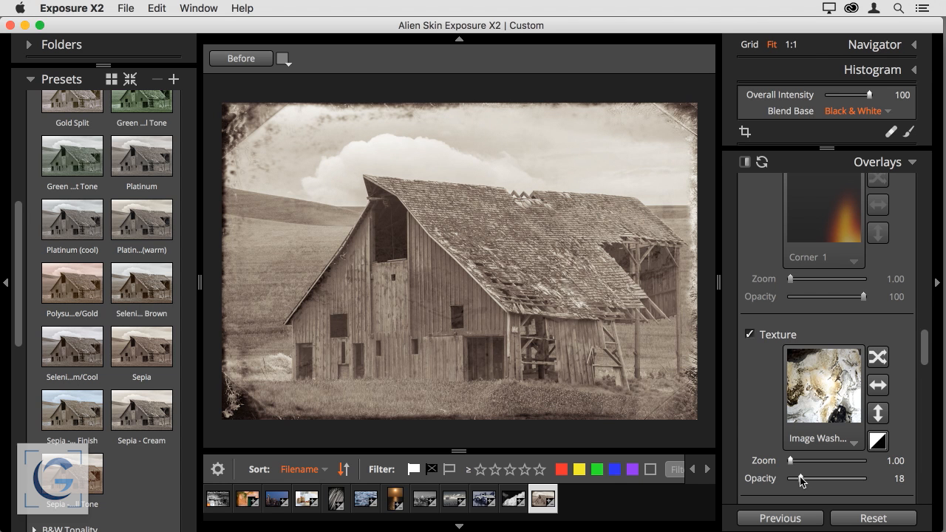
Step: Replace the texture with Scratches 8 from the Scratches category and set its opacity to 74
{"action": "scroll", "coordinate": [785, 391], "scroll_direction": "up", "scroll_amount": 6}
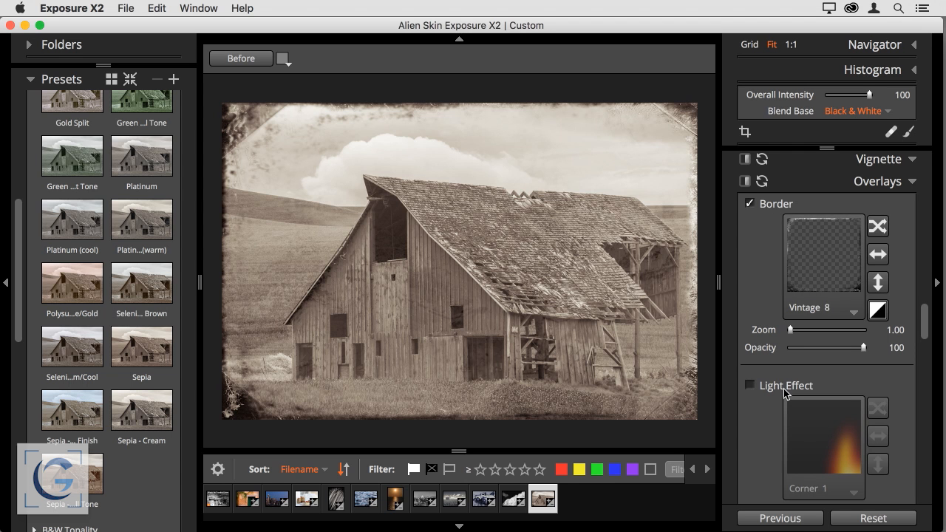
{"action": "scroll", "coordinate": [785, 392], "scroll_direction": "down", "scroll_amount": 5}
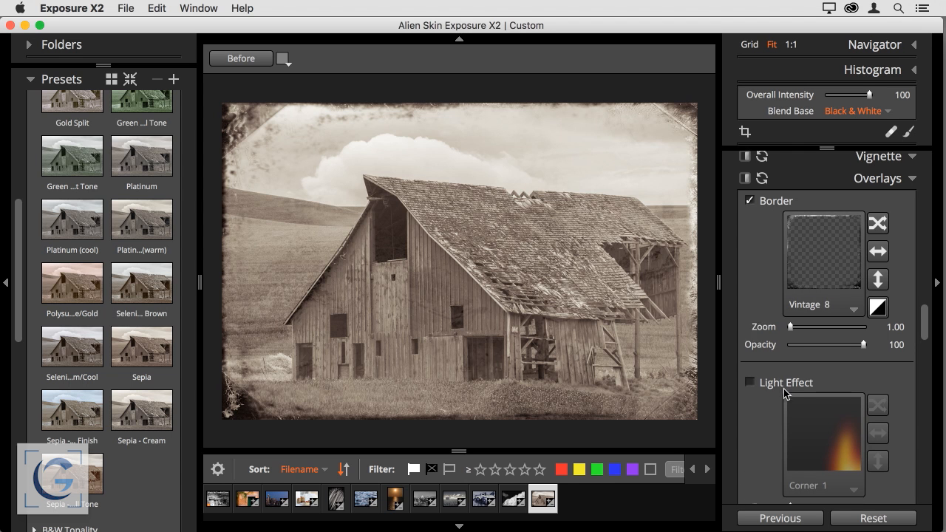
{"action": "scroll", "coordinate": [771, 430], "scroll_direction": "down", "scroll_amount": 1}
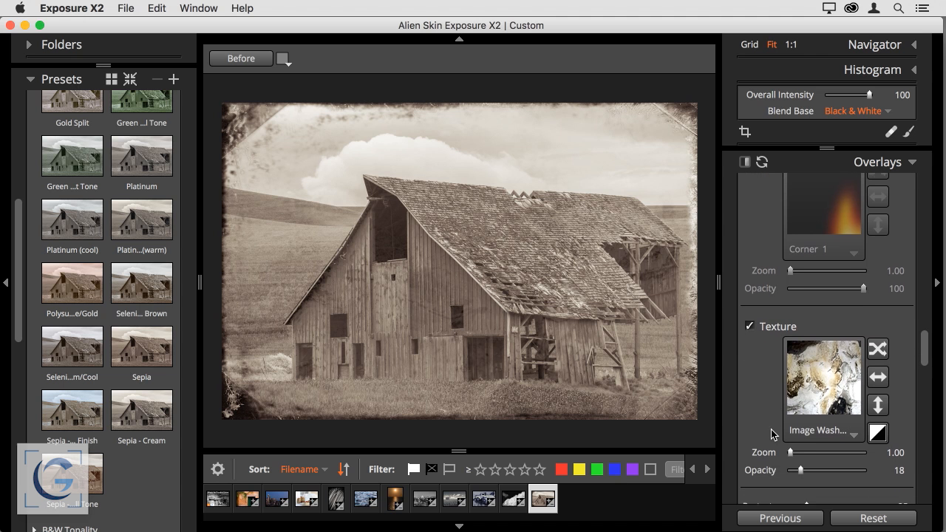
{"action": "left_click", "coordinate": [838, 427]}
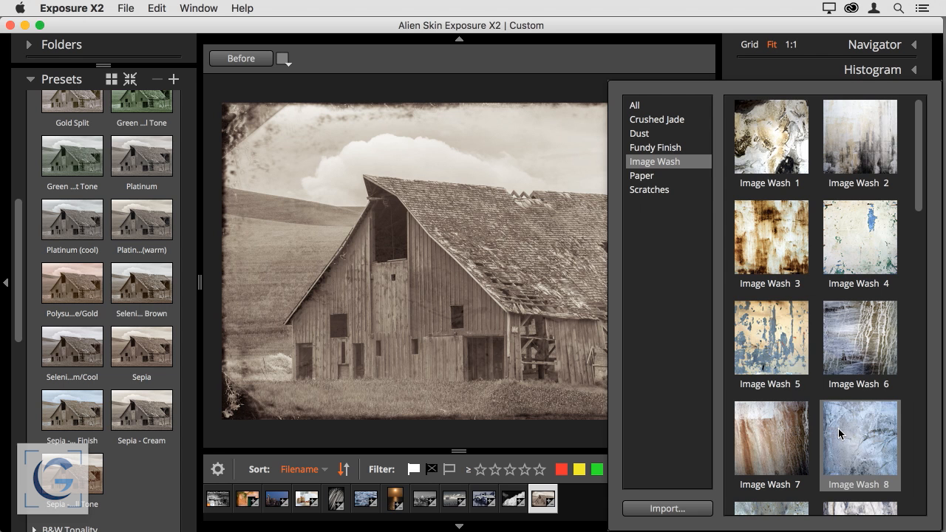
{"action": "left_click", "coordinate": [638, 176]}
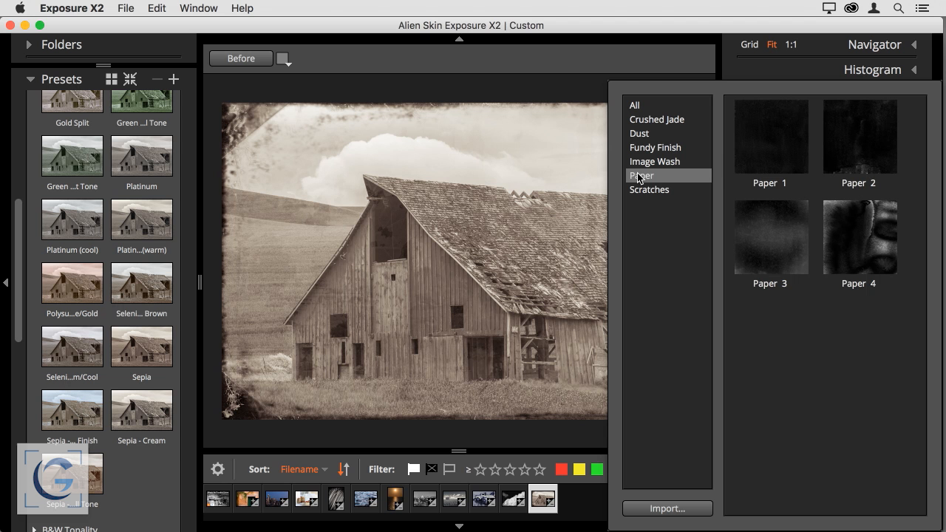
{"action": "left_click", "coordinate": [638, 190]}
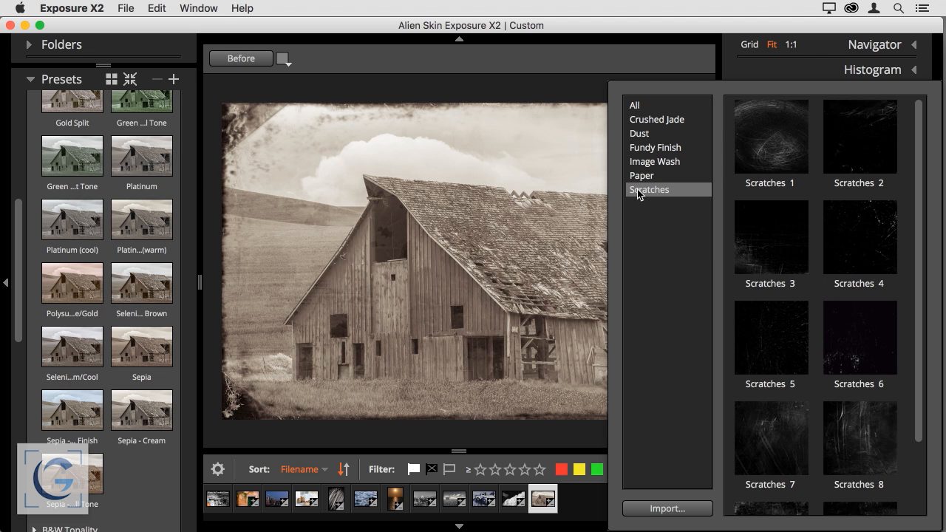
{"action": "left_click", "coordinate": [868, 436]}
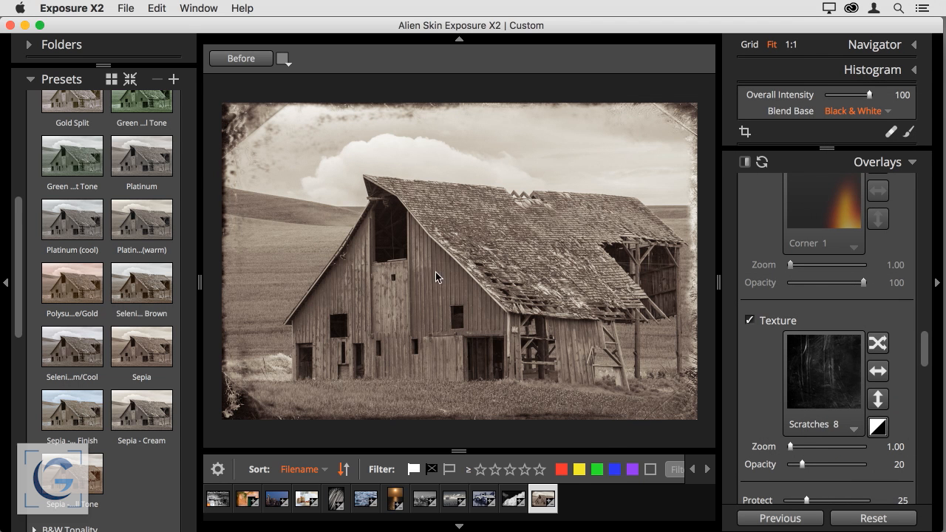
{"action": "left_click_drag", "start_coordinate": [802, 464], "coordinate": [842, 464]}
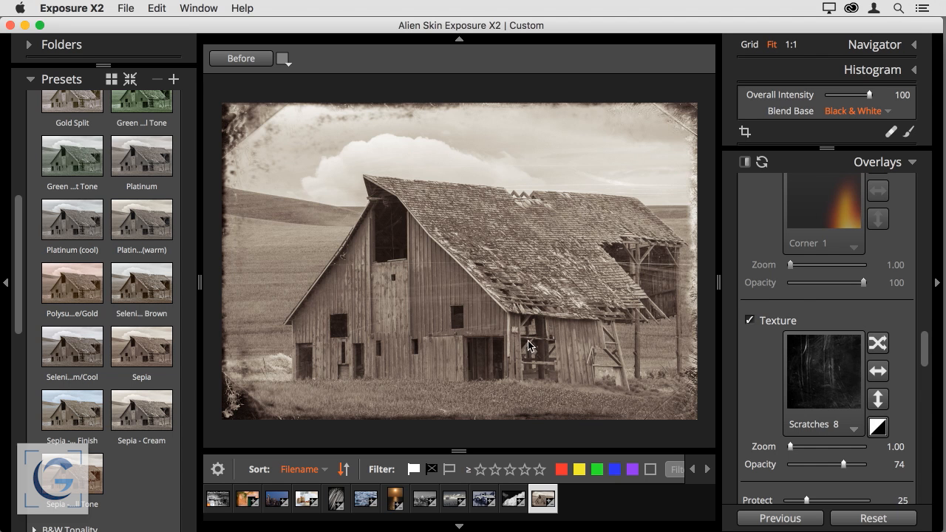
Step: Enable the Light Effect overlay with Corner 1 and turn off the Texture overlay
{"action": "scroll", "coordinate": [802, 297], "scroll_direction": "up", "scroll_amount": 3}
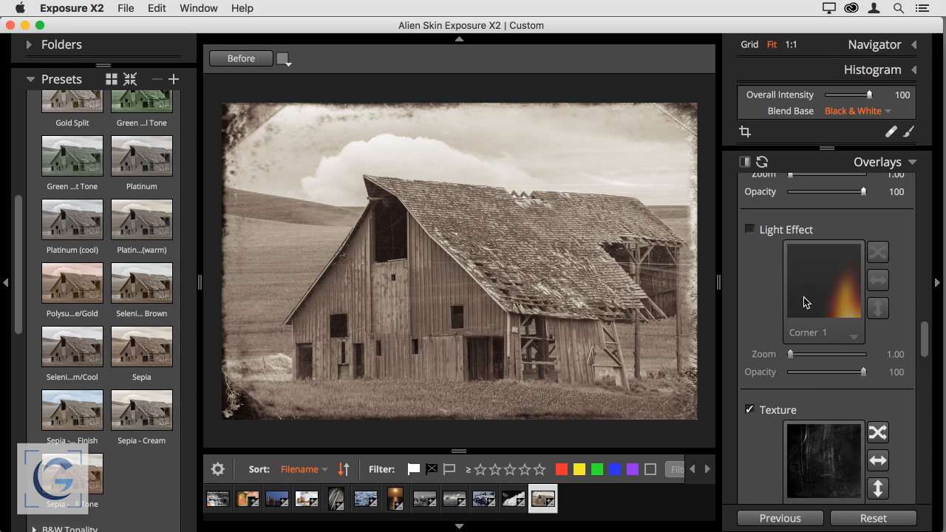
{"action": "left_click", "coordinate": [776, 234]}
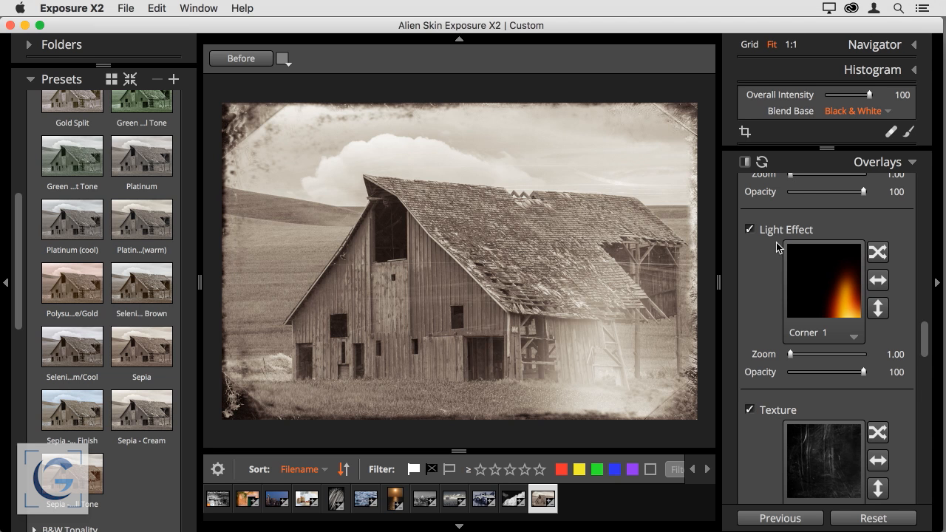
{"action": "left_click", "coordinate": [750, 410]}
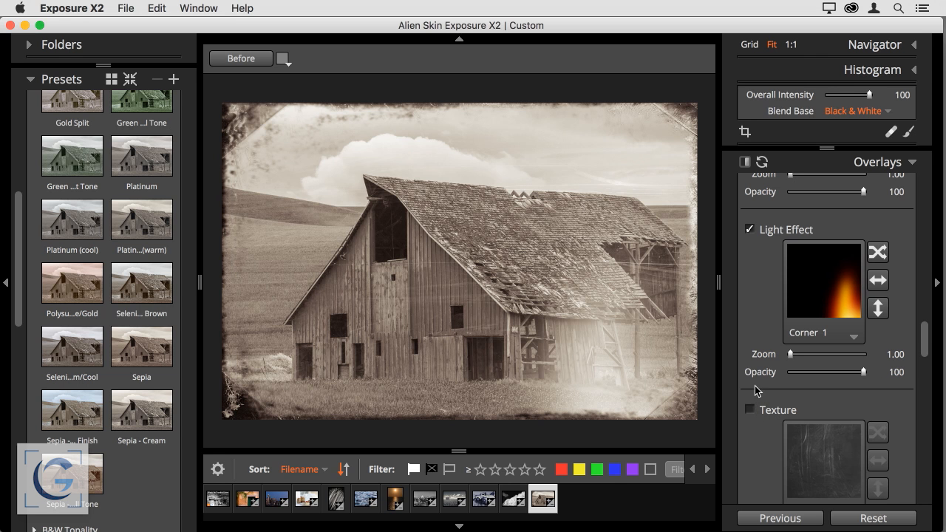
Step: Turn off the Border overlay and switch the barn photo from Black & White to Color
{"action": "scroll", "coordinate": [754, 347], "scroll_direction": "up", "scroll_amount": 2}
{"action": "scroll", "coordinate": [753, 281], "scroll_direction": "up", "scroll_amount": 5}
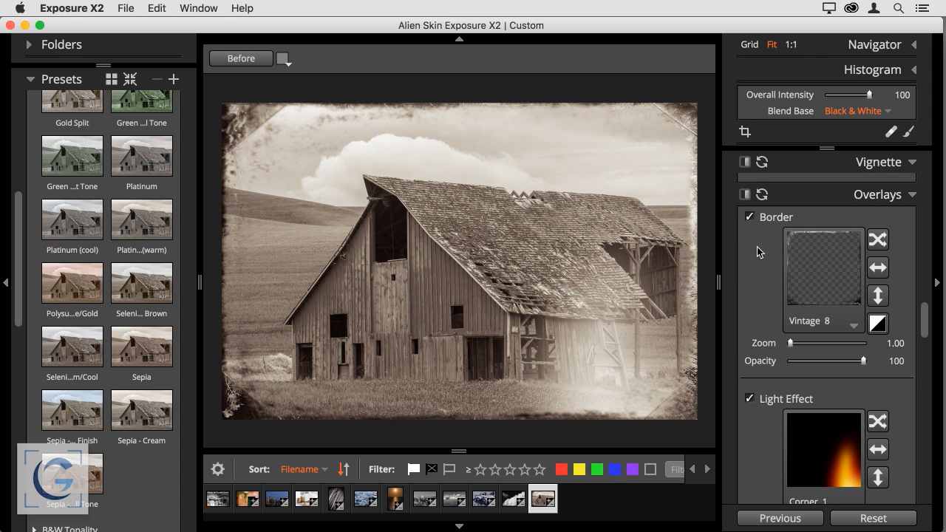
{"action": "left_click", "coordinate": [749, 217]}
{"action": "scroll", "coordinate": [776, 334], "scroll_direction": "up", "scroll_amount": 2}
{"action": "scroll", "coordinate": [776, 334], "scroll_direction": "up", "scroll_amount": 10}
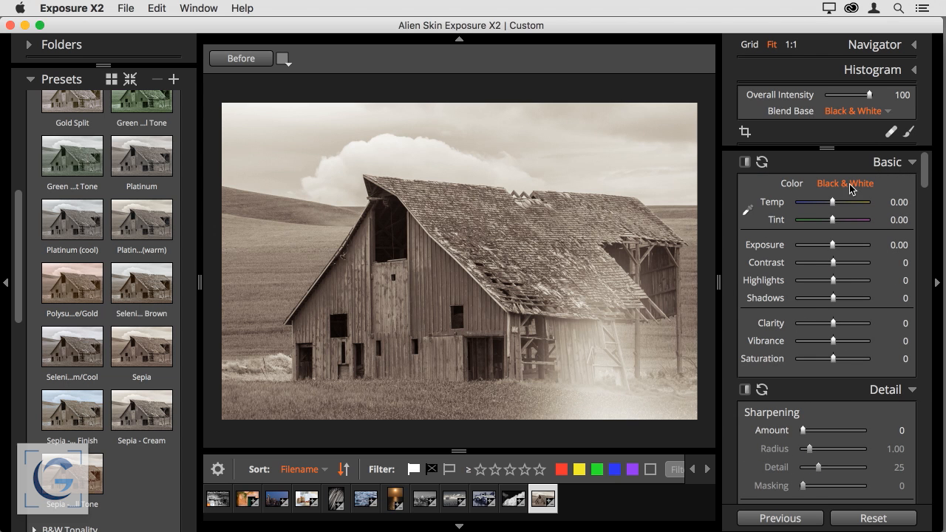
{"action": "left_click", "coordinate": [802, 186]}
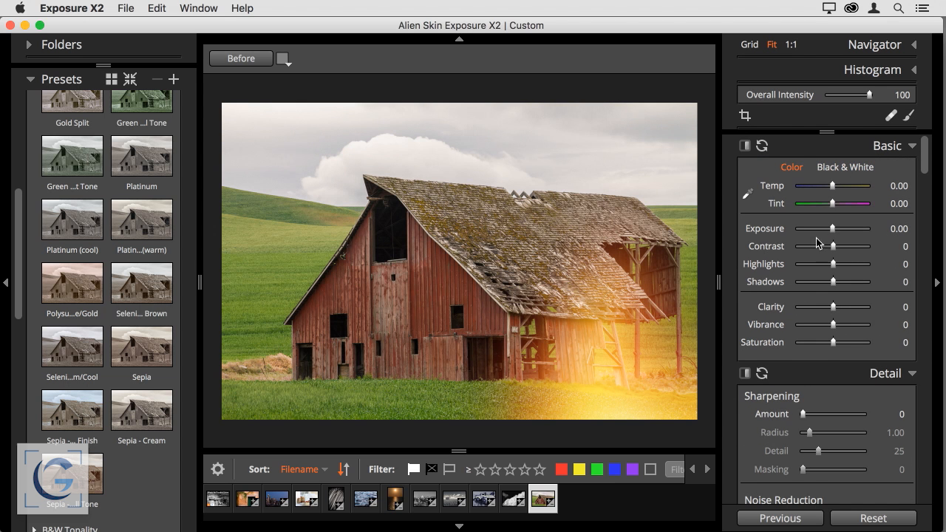
Step: Replace the light effect with Corner 2 from the Sun Flare category
{"action": "scroll", "coordinate": [824, 293], "scroll_direction": "down", "scroll_amount": 10}
{"action": "scroll", "coordinate": [824, 297], "scroll_direction": "down", "scroll_amount": 10}
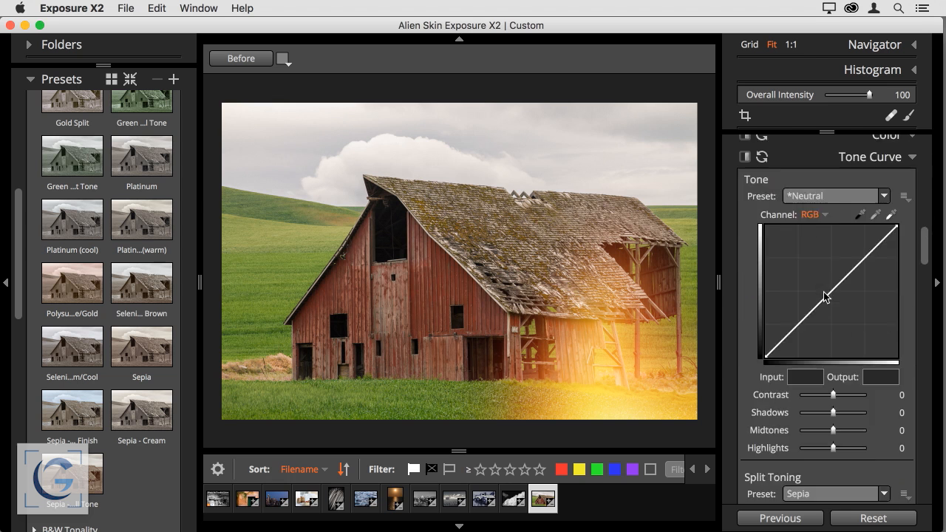
{"action": "scroll", "coordinate": [824, 296], "scroll_direction": "down", "scroll_amount": 5}
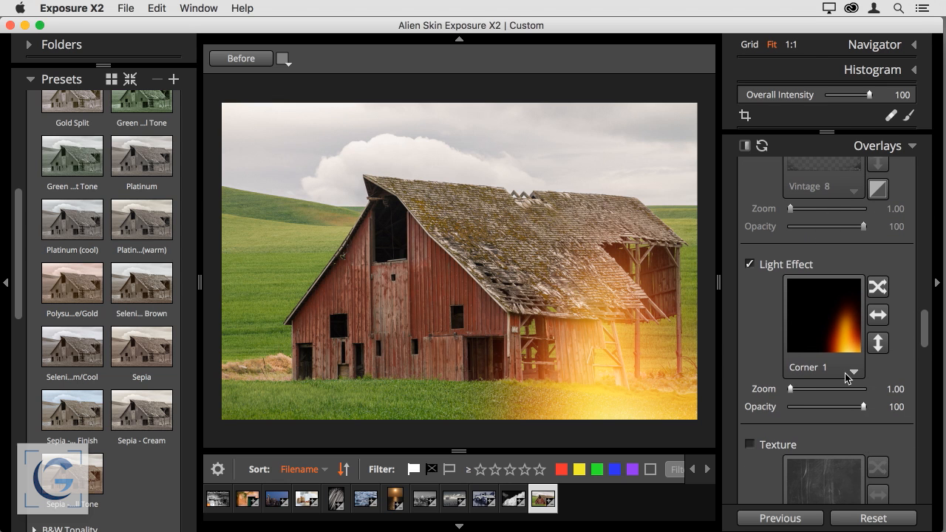
{"action": "left_click", "coordinate": [853, 372]}
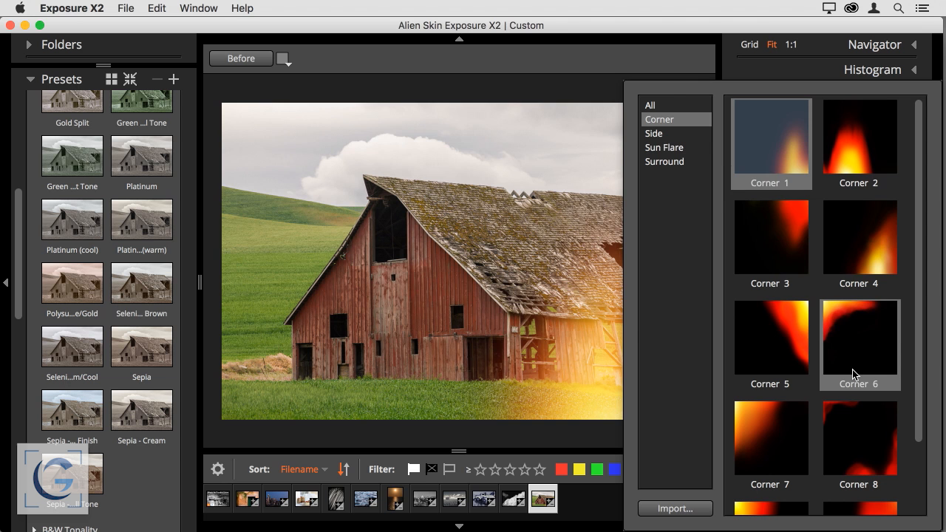
{"action": "left_click", "coordinate": [664, 147]}
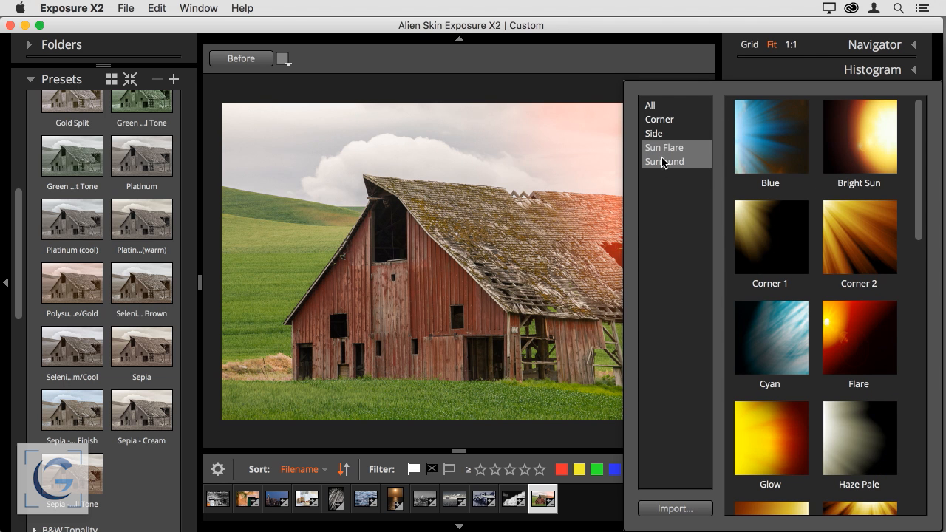
{"action": "scroll", "coordinate": [774, 280], "scroll_direction": "down", "scroll_amount": 10}
{"action": "scroll", "coordinate": [774, 277], "scroll_direction": "up", "scroll_amount": 2}
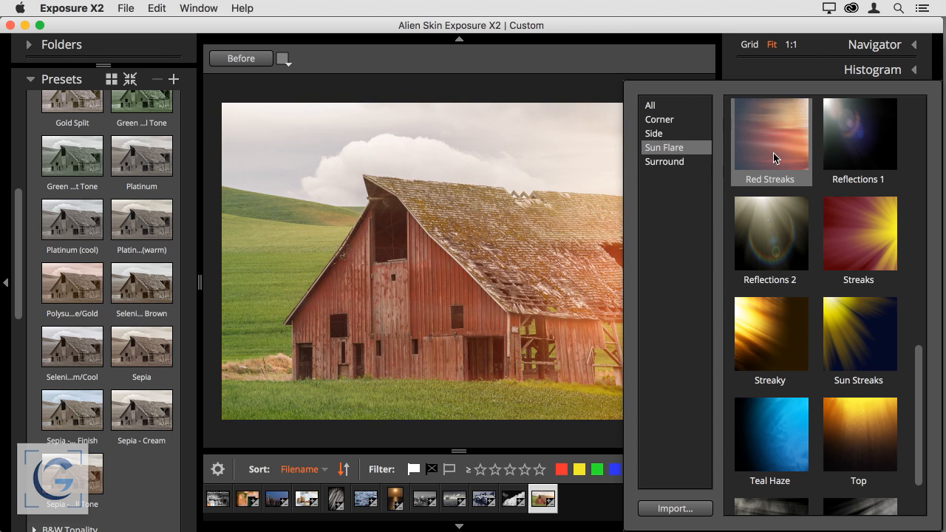
{"action": "scroll", "coordinate": [774, 157], "scroll_direction": "up", "scroll_amount": 10}
{"action": "left_click", "coordinate": [867, 238]}
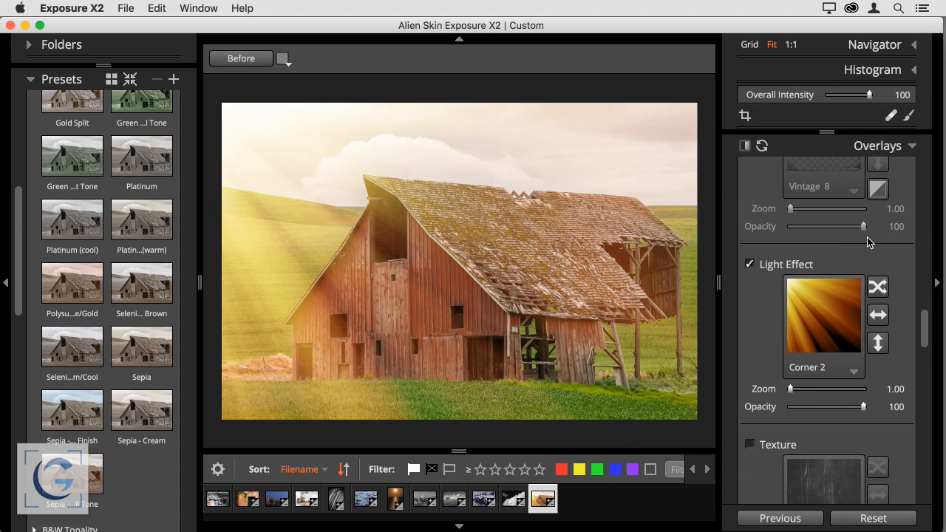
{"action": "mouse_move", "coordinate": [792, 391]}
{"action": "left_mouse_down"}
{"action": "mouse_move", "coordinate": [850, 390]}
{"action": "mouse_move", "coordinate": [790, 392]}
{"action": "left_mouse_up"}
{"action": "mouse_move", "coordinate": [863, 406]}
{"action": "left_mouse_down"}
{"action": "mouse_move", "coordinate": [836, 405]}
{"action": "mouse_move", "coordinate": [863, 406]}
{"action": "left_mouse_up"}
Step: Browse the Corner light effects and apply Side 3 from the Side category instead
{"action": "left_click", "coordinate": [812, 304]}
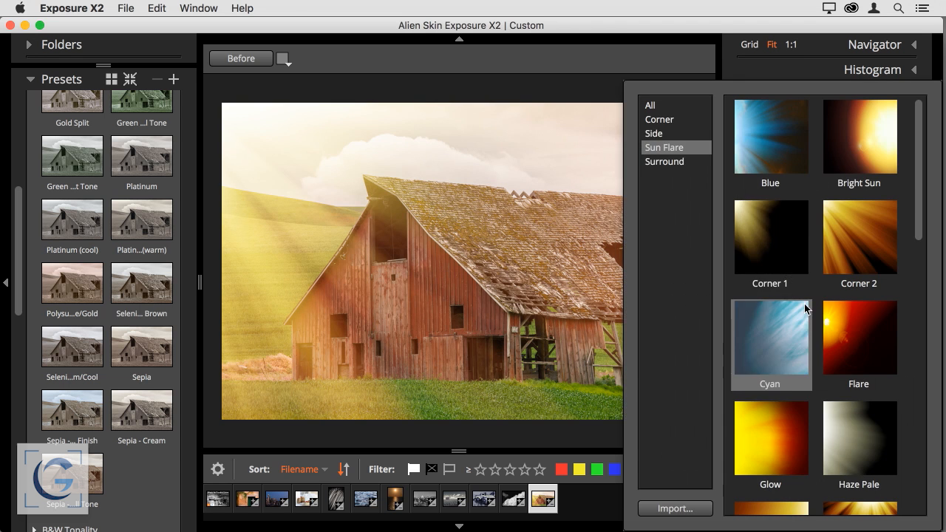
{"action": "left_click", "coordinate": [658, 120]}
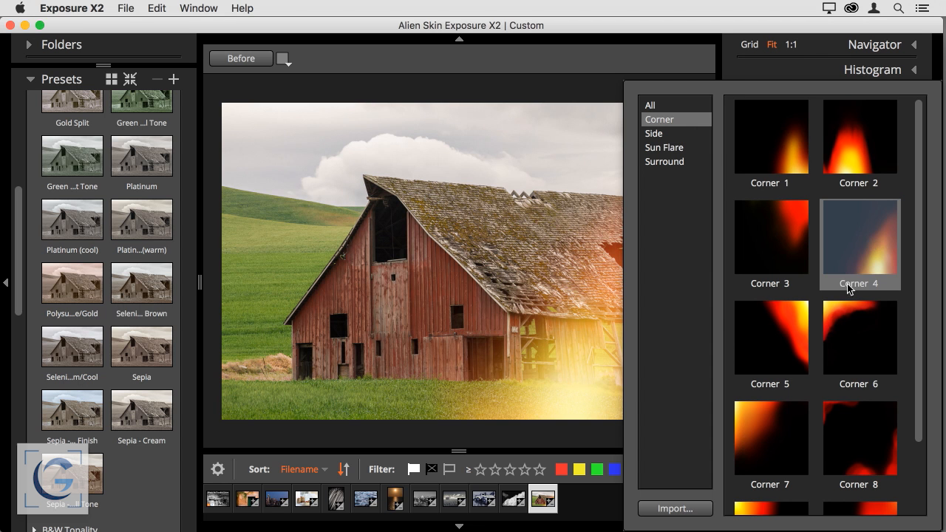
{"action": "scroll", "coordinate": [847, 284], "scroll_direction": "down", "scroll_amount": 2}
{"action": "left_click", "coordinate": [664, 133]}
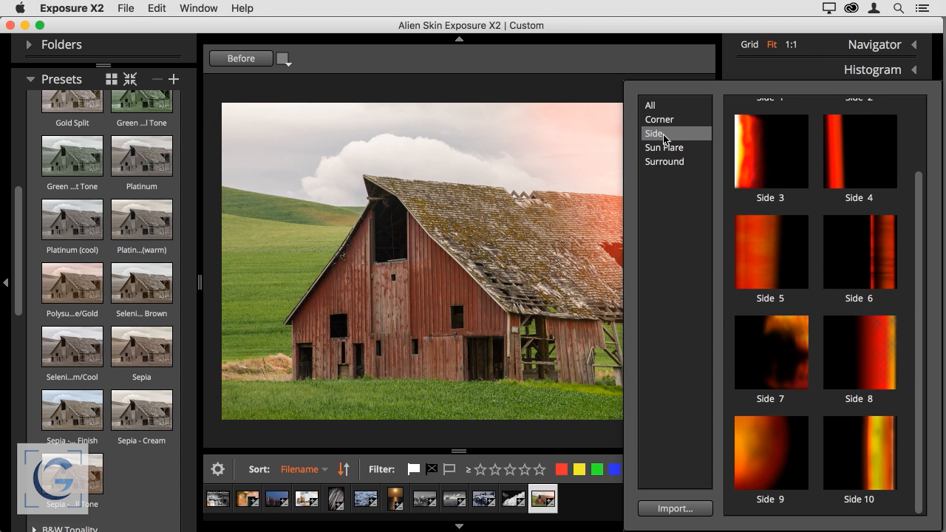
{"action": "left_click", "coordinate": [749, 161]}
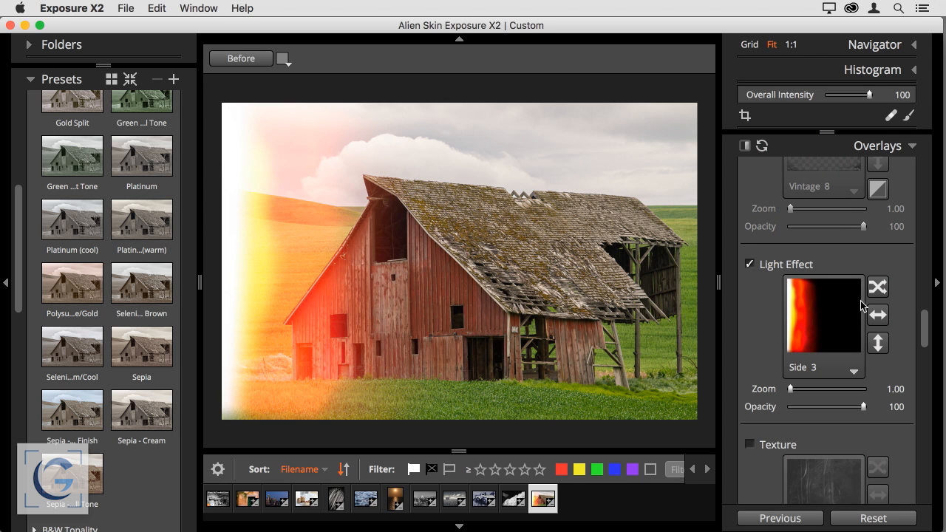
Step: Try the light effect flipped horizontally and vertically, restoring its original orientation
{"action": "left_click", "coordinate": [878, 315]}
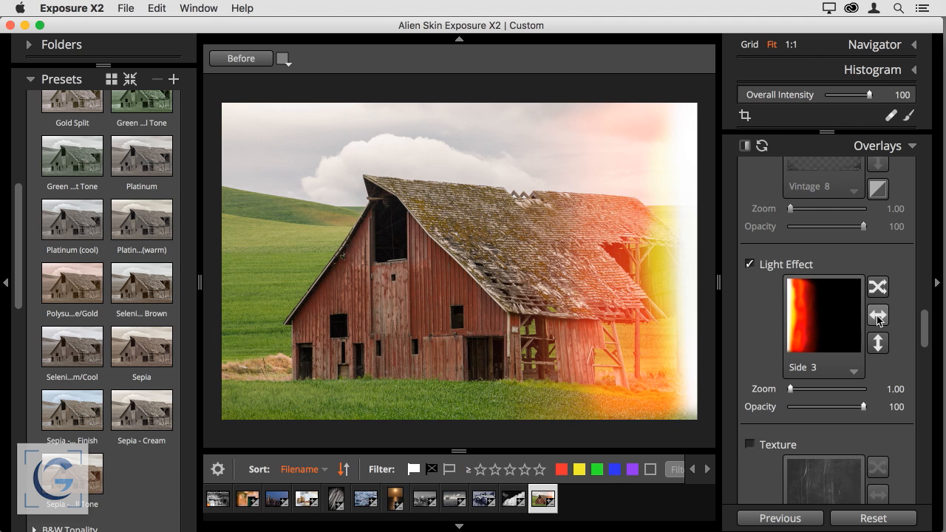
{"action": "left_click", "coordinate": [878, 343]}
{"action": "left_click", "coordinate": [879, 345]}
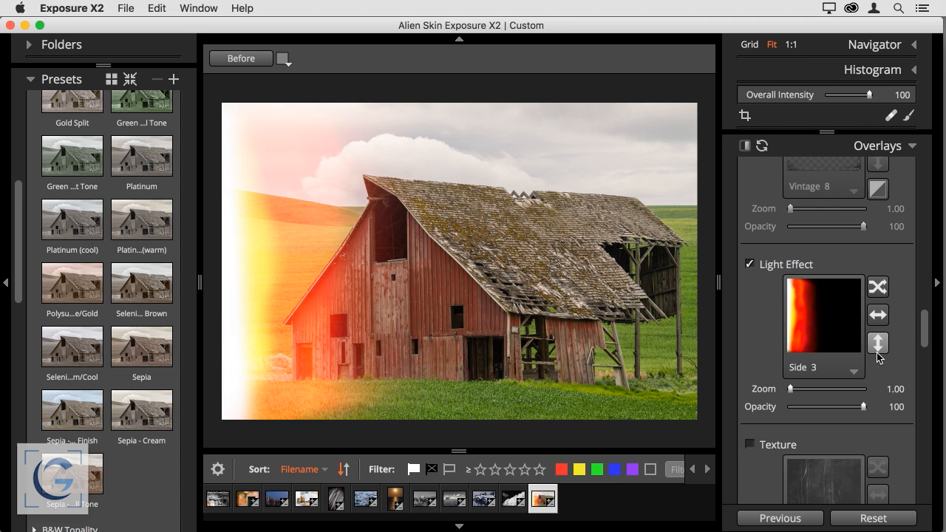
{"action": "left_click", "coordinate": [878, 346]}
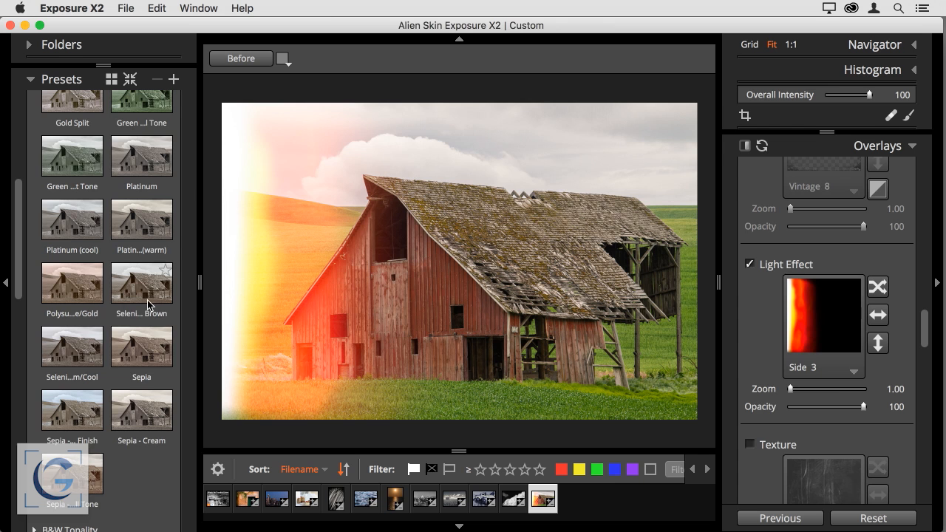
Step: Collapse the B&W Split Toning presets and apply Kodak Ektachrome EIR - Washed Out from Color Infrared to the barn photo
{"action": "scroll", "coordinate": [152, 303], "scroll_direction": "up", "scroll_amount": 4}
{"action": "scroll", "coordinate": [147, 303], "scroll_direction": "up", "scroll_amount": 5}
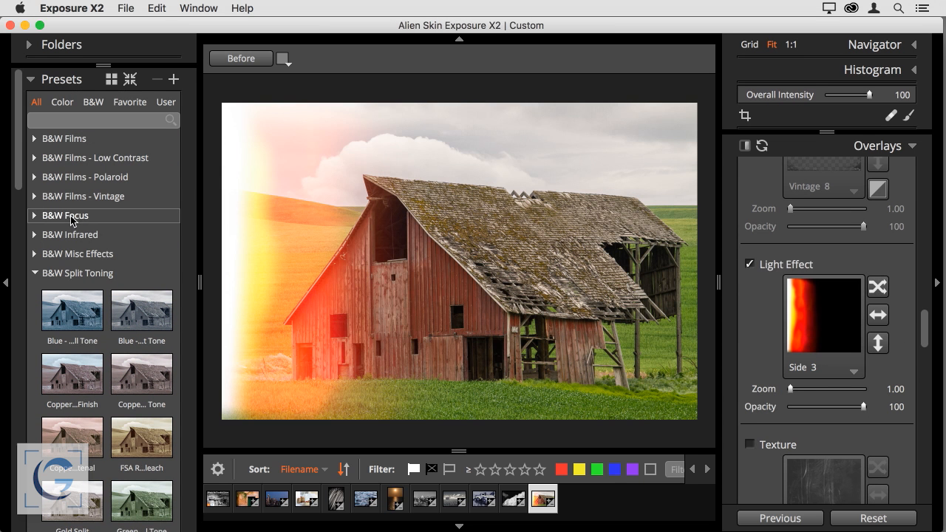
{"action": "left_click", "coordinate": [35, 274]}
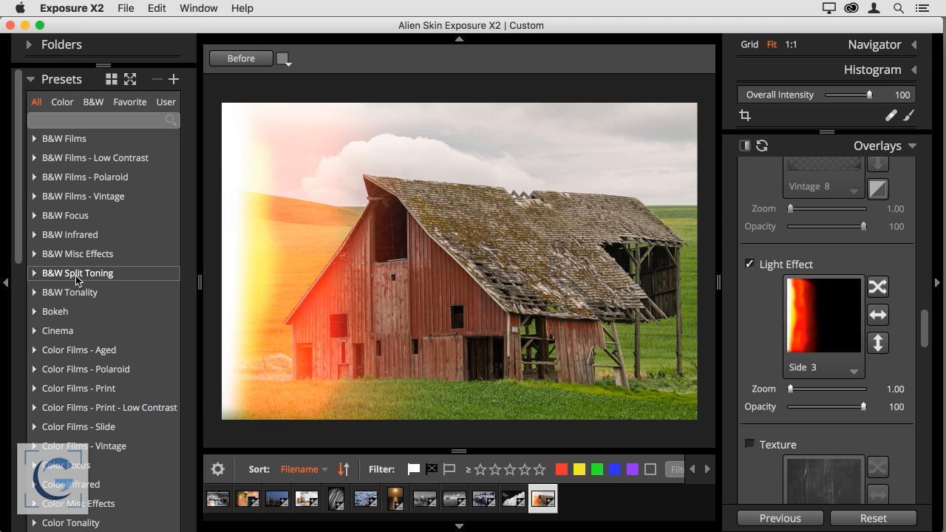
{"action": "scroll", "coordinate": [75, 283], "scroll_direction": "down", "scroll_amount": 2}
{"action": "scroll", "coordinate": [75, 287], "scroll_direction": "down", "scroll_amount": 2}
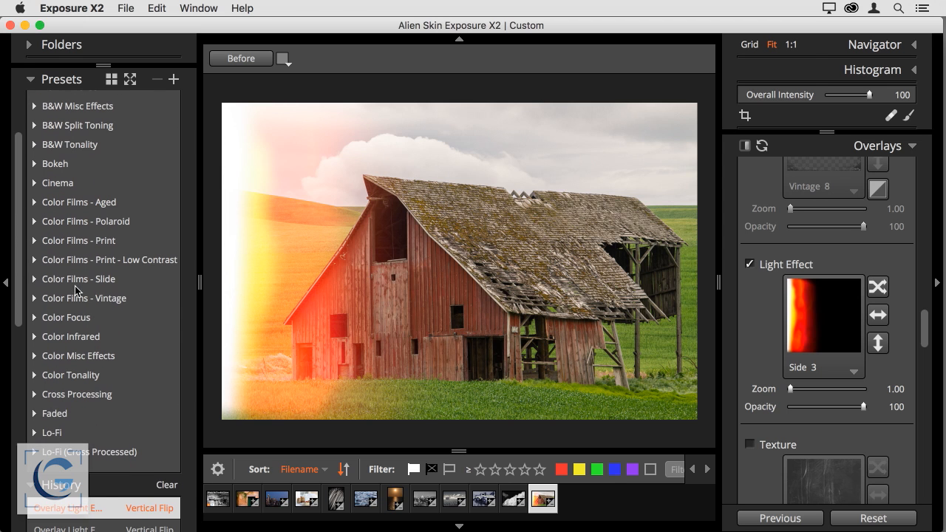
{"action": "left_click", "coordinate": [34, 337]}
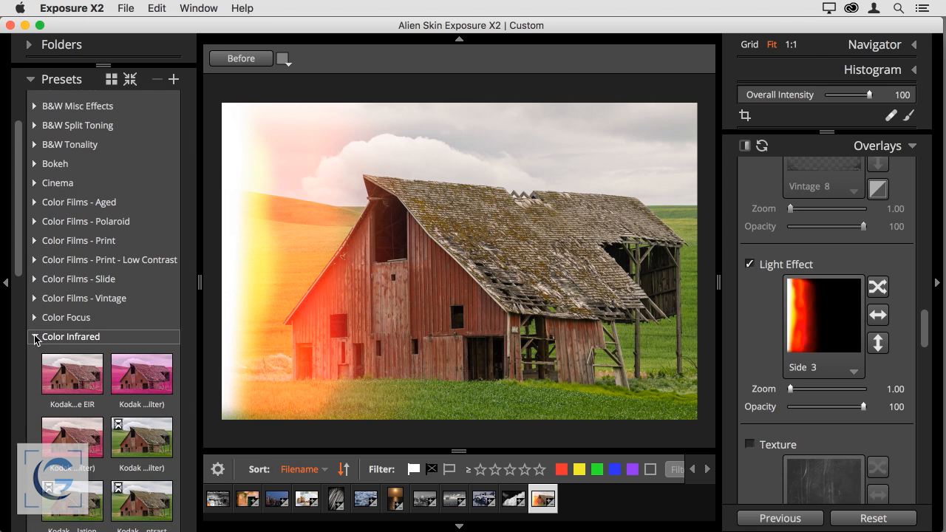
{"action": "scroll", "coordinate": [76, 332], "scroll_direction": "down", "scroll_amount": 3}
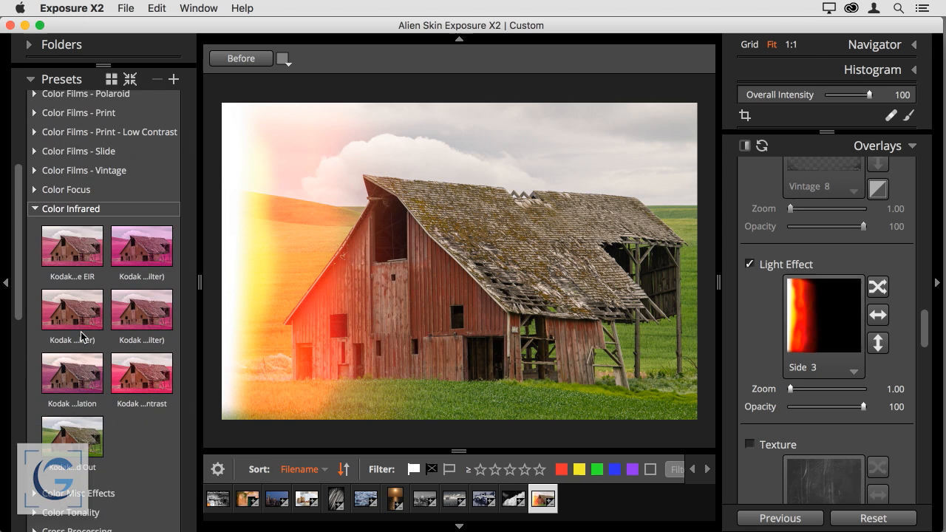
{"action": "left_click", "coordinate": [81, 416]}
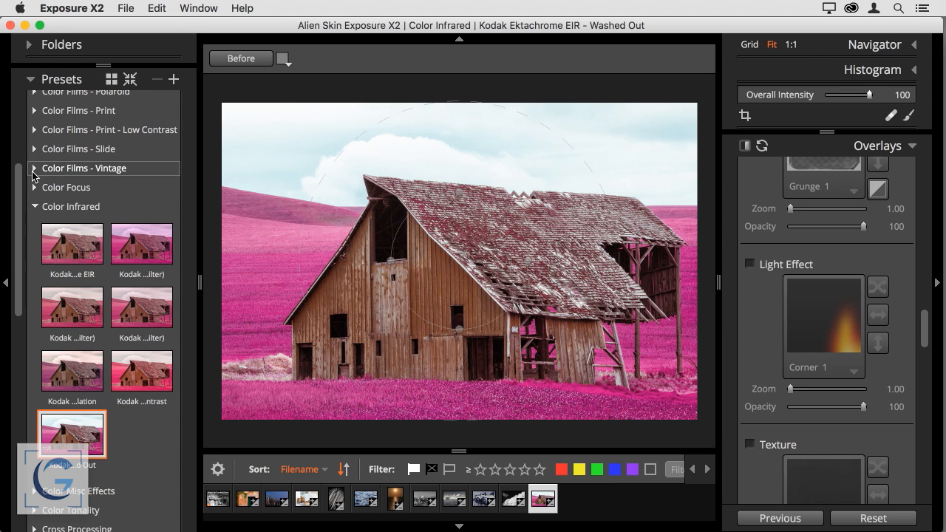
Step: Expand the Color Films - Vintage presets, and apply Calotype - Sepia from B&W Films - Vintage to the photo
{"action": "left_click", "coordinate": [74, 168]}
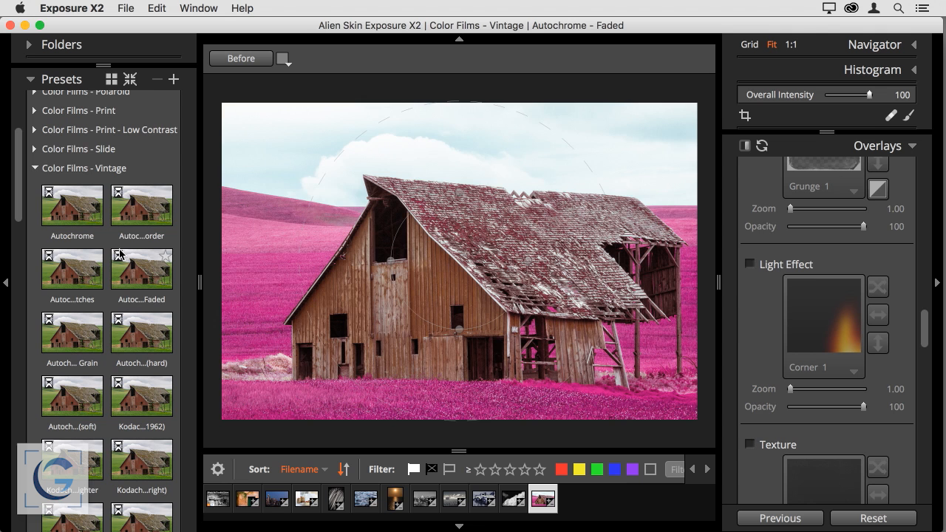
{"action": "scroll", "coordinate": [118, 254], "scroll_direction": "up", "scroll_amount": 2}
{"action": "scroll", "coordinate": [119, 253], "scroll_direction": "up", "scroll_amount": 5}
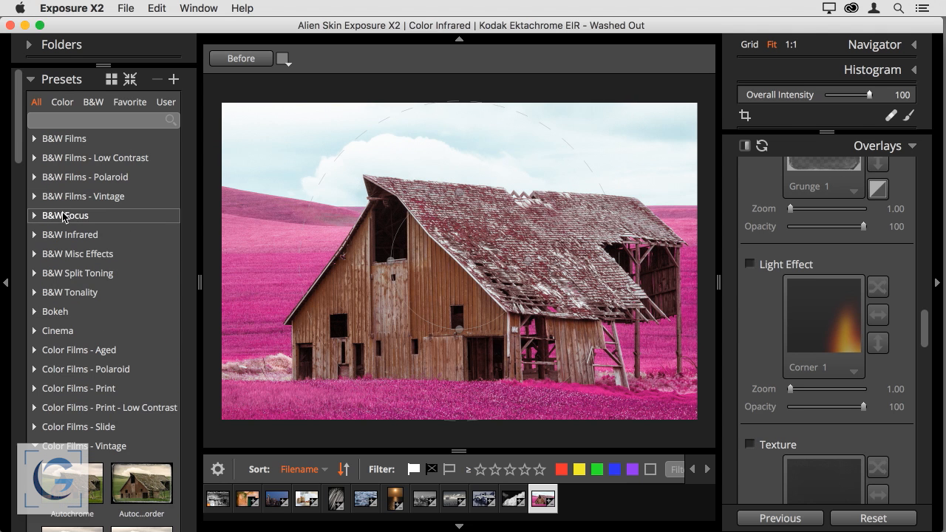
{"action": "left_click", "coordinate": [34, 196]}
{"action": "left_click", "coordinate": [96, 244]}
{"action": "left_click", "coordinate": [121, 244]}
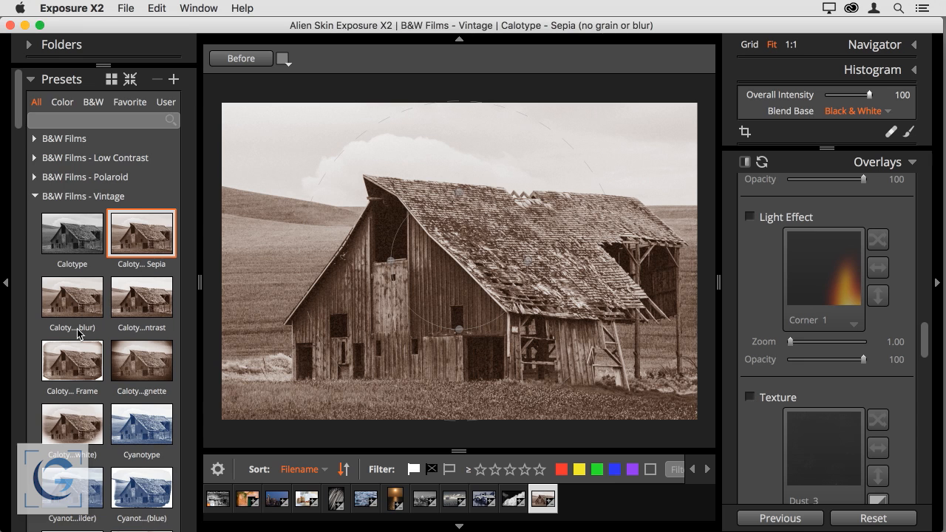
Step: Browse the remaining B&W Films - Vintage presets and apply Wet Plate - Tab Frame to the barn photo
{"action": "scroll", "coordinate": [77, 328], "scroll_direction": "down", "scroll_amount": 3}
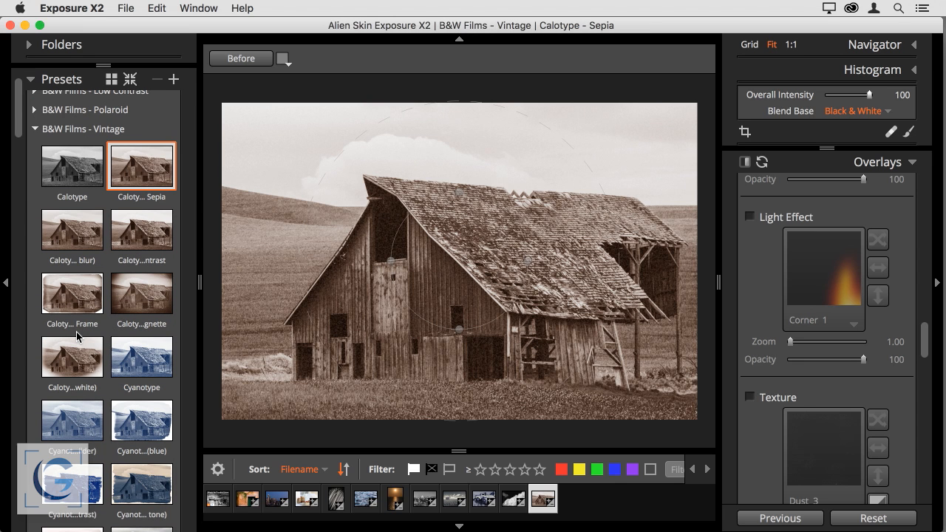
{"action": "scroll", "coordinate": [77, 335], "scroll_direction": "down", "scroll_amount": 2}
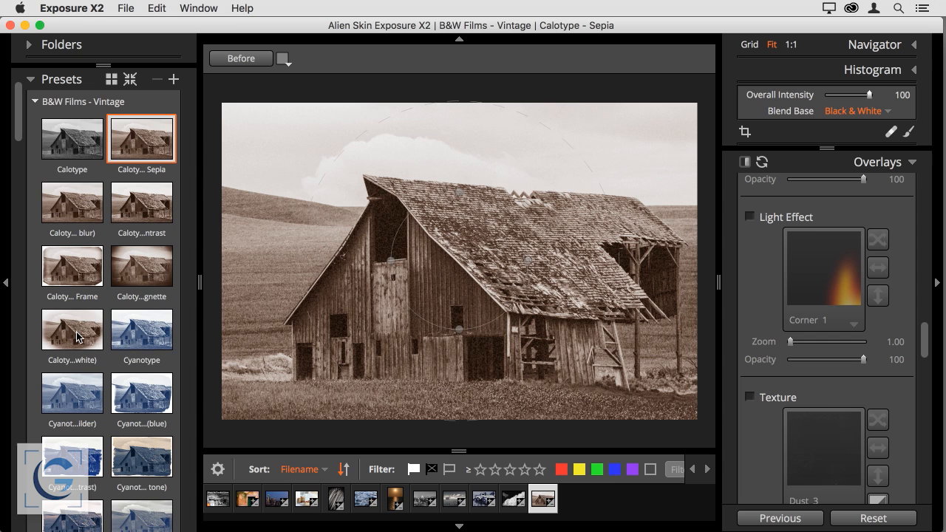
{"action": "scroll", "coordinate": [77, 337], "scroll_direction": "down", "scroll_amount": 10}
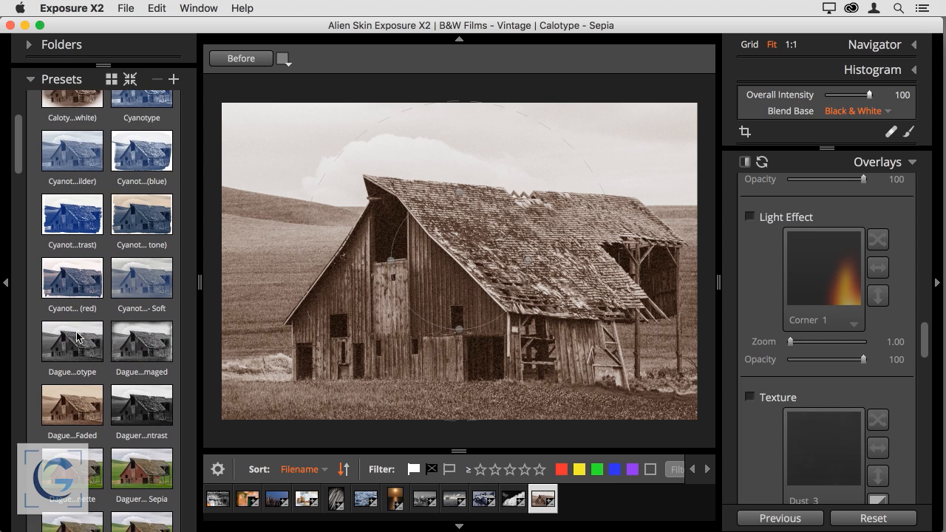
{"action": "scroll", "coordinate": [77, 336], "scroll_direction": "down", "scroll_amount": 8}
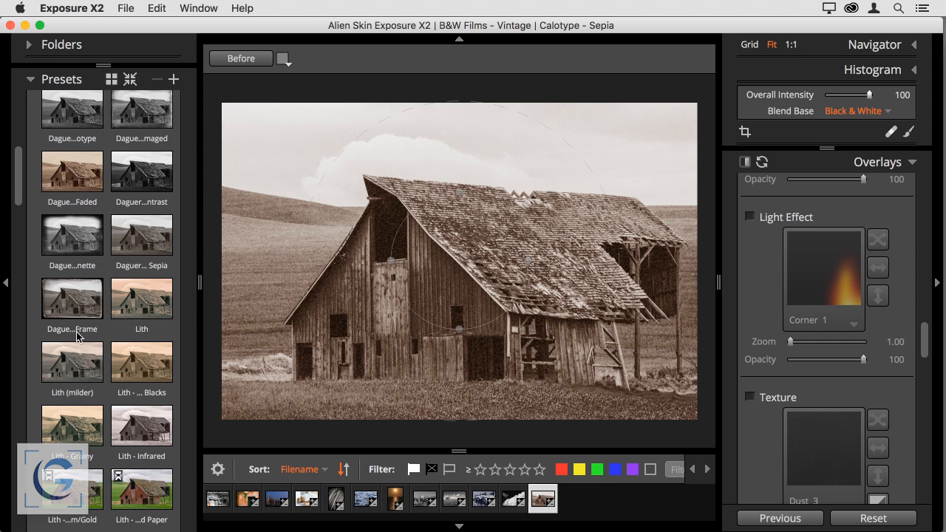
{"action": "scroll", "coordinate": [77, 336], "scroll_direction": "down", "scroll_amount": 3}
{"action": "scroll", "coordinate": [76, 337], "scroll_direction": "down", "scroll_amount": 12}
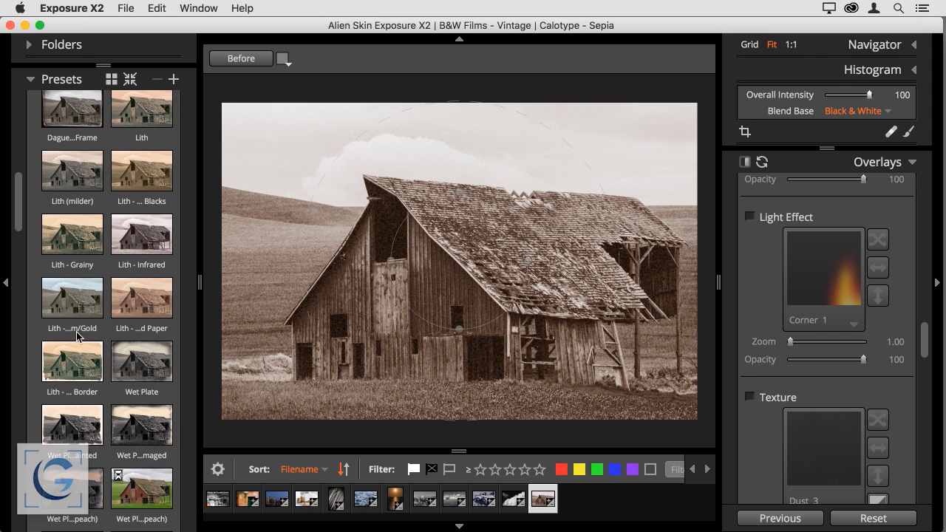
{"action": "scroll", "coordinate": [77, 336], "scroll_direction": "down", "scroll_amount": 1}
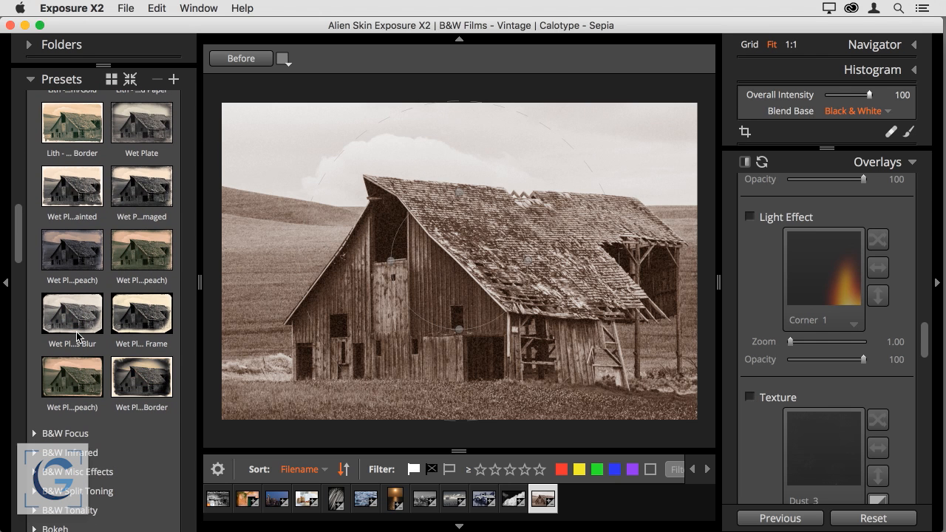
{"action": "left_click", "coordinate": [143, 315]}
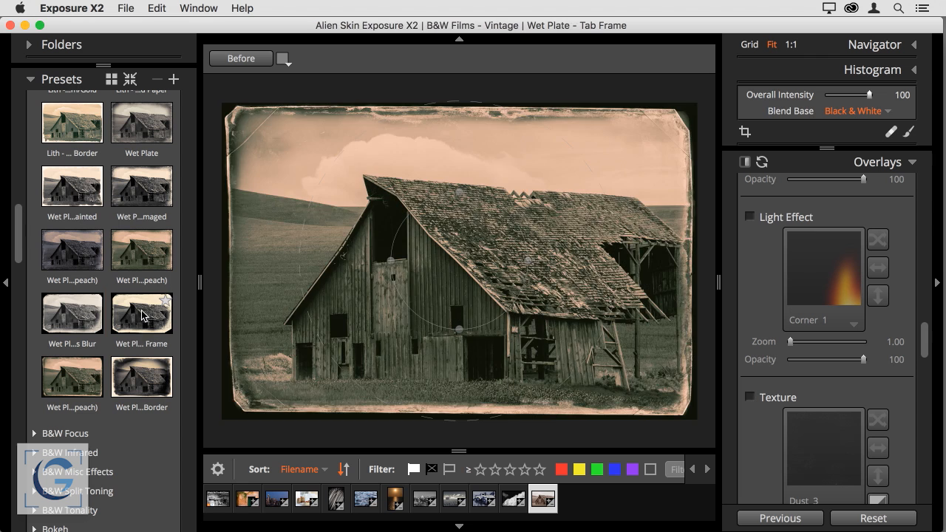
{"action": "left_click", "coordinate": [143, 316]}
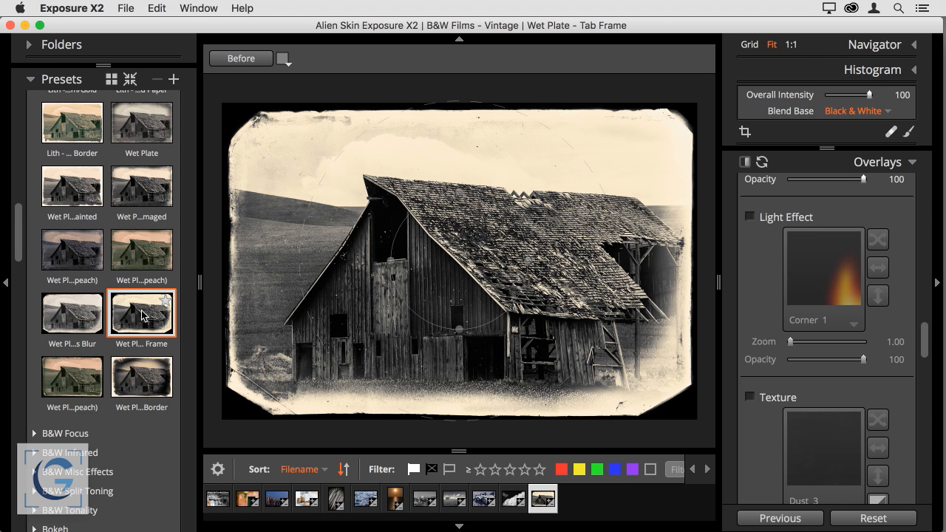
{"action": "scroll", "coordinate": [138, 251], "scroll_direction": "up", "scroll_amount": 5}
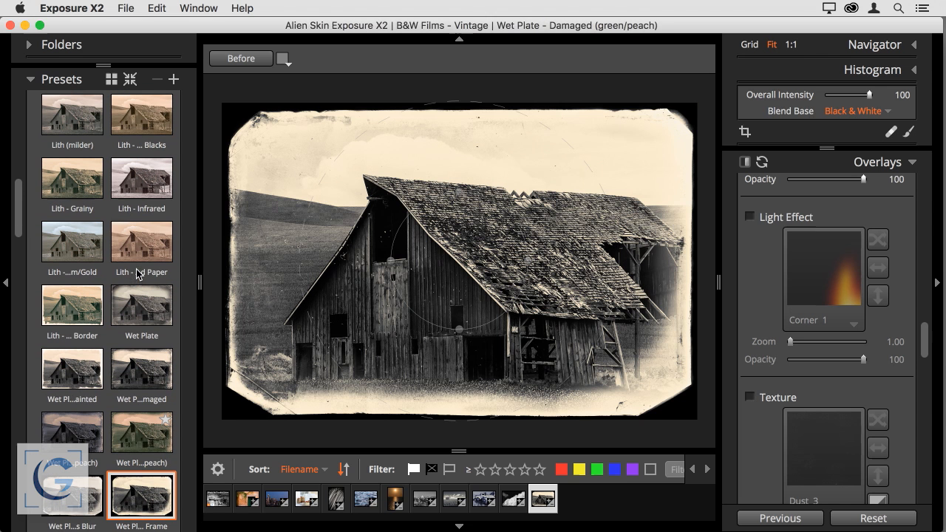